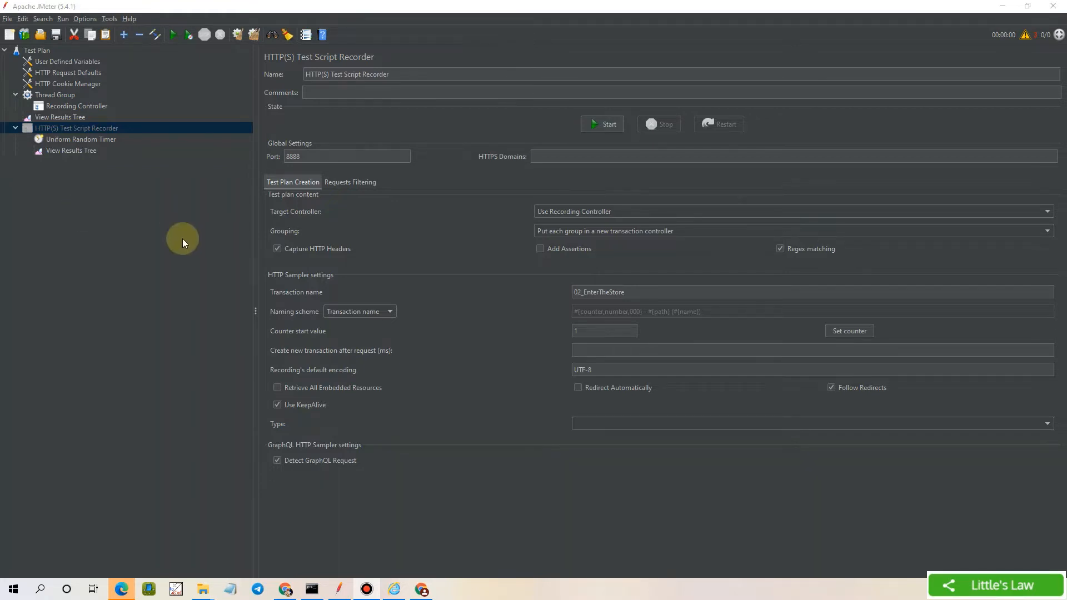
Start the recorder, accept the Root CA notice, and name the first transaction 01_LandingPage
left_click(596, 120)
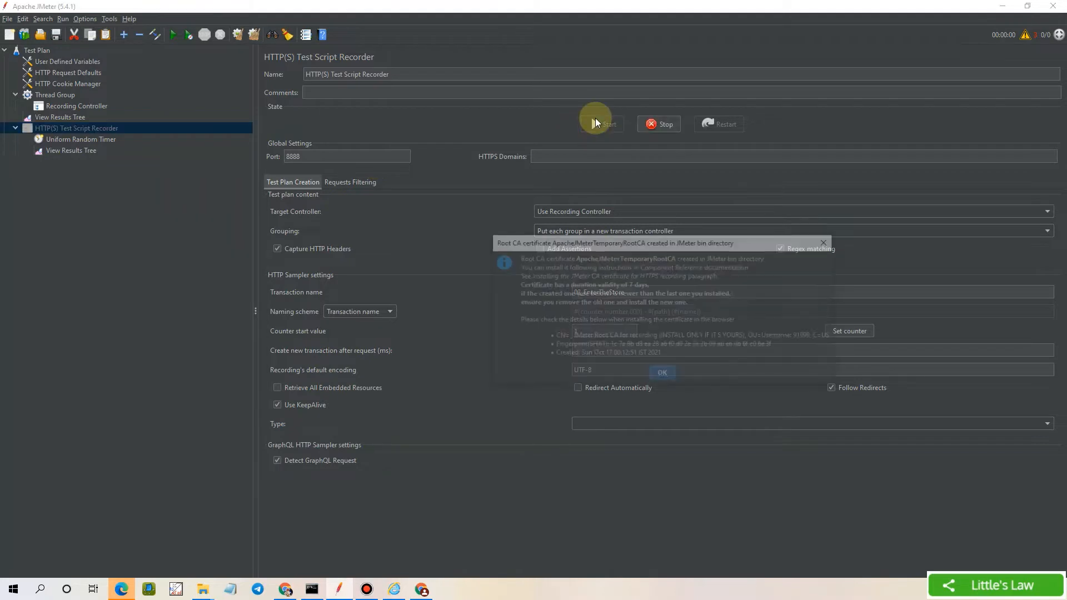
left_click(666, 373)
double_click(674, 90)
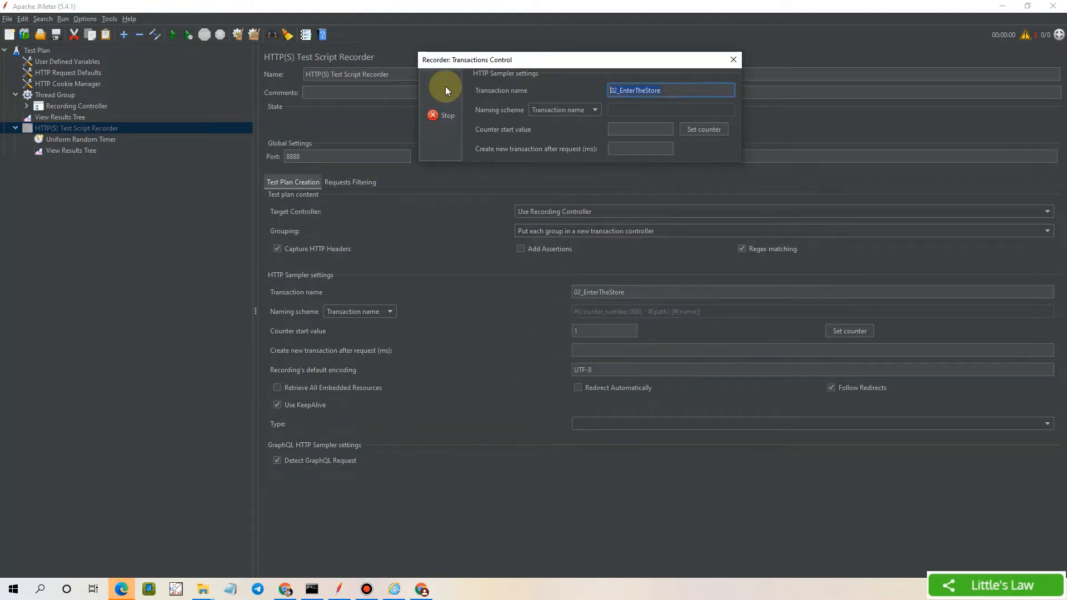
type("01_LandingPage")
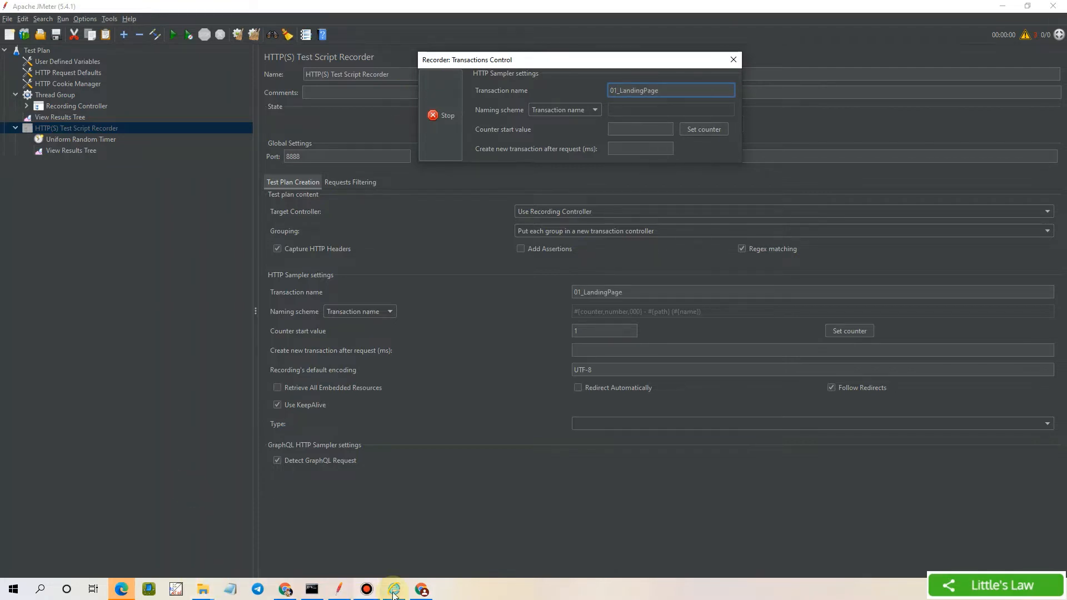
left_click(394, 591)
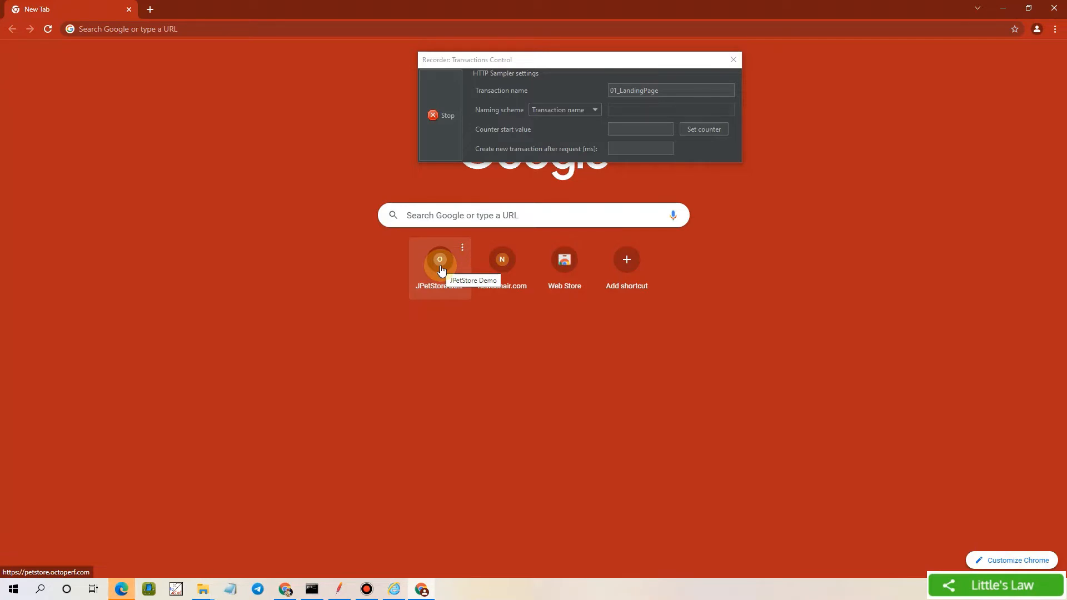
Load the JPetStore welcome page and rename the transaction to 02_EnterTheStore
left_click(441, 270)
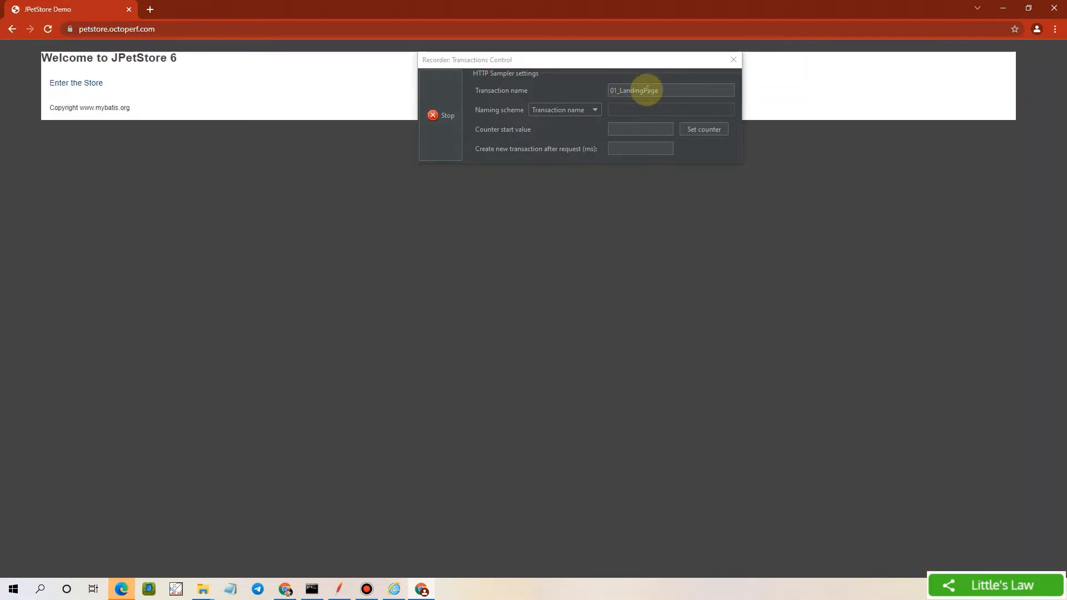
double_click(647, 89)
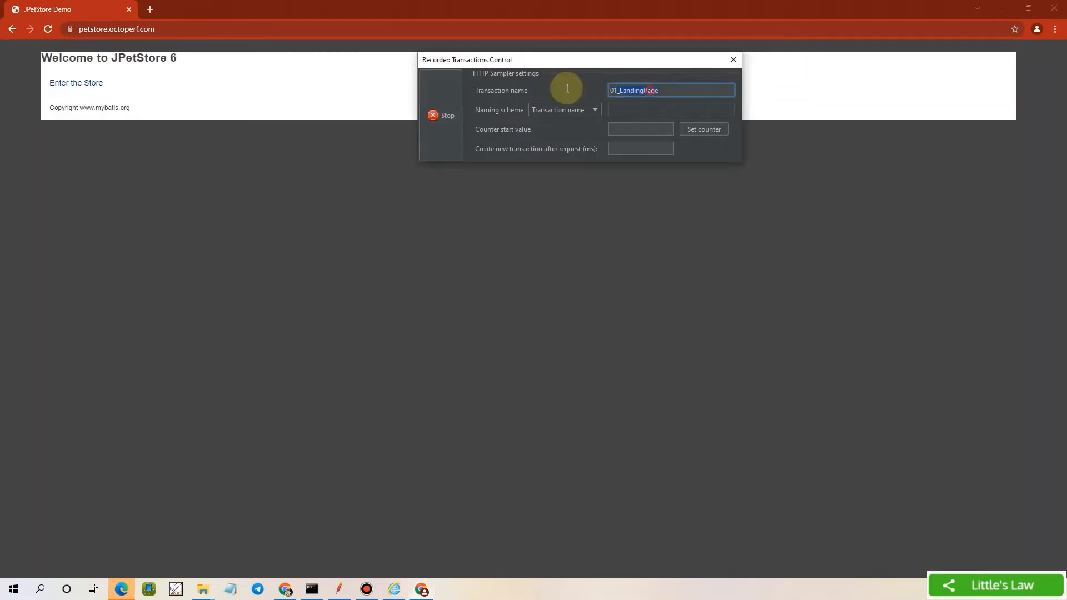
type("02_EnterTheStore")
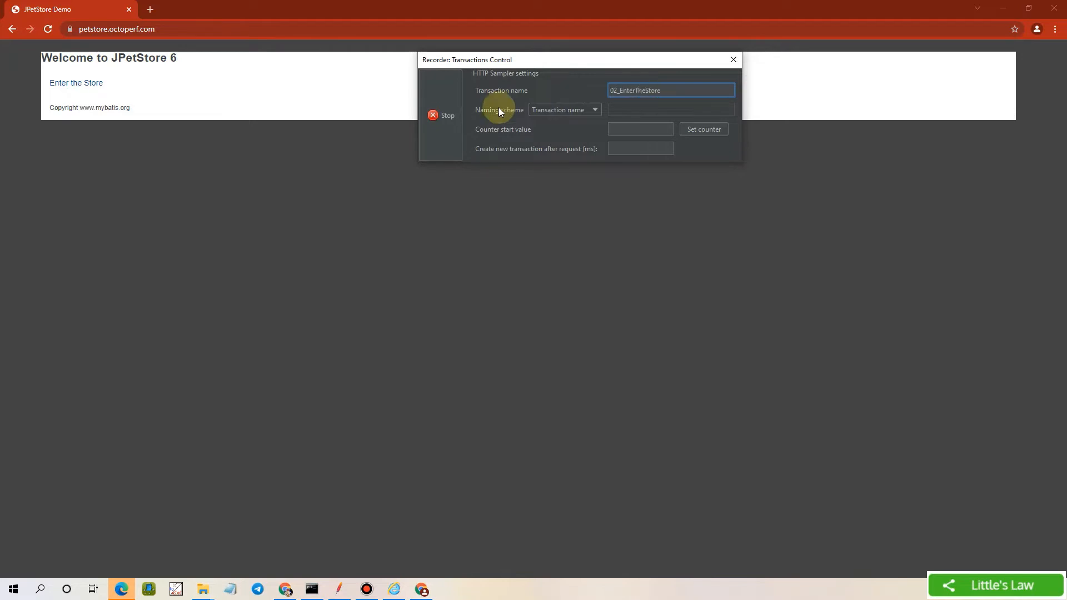
Enter the store and inspect the NET::ERR_CERT_AUTHORITY_INVALID privacy error details
left_click(73, 84)
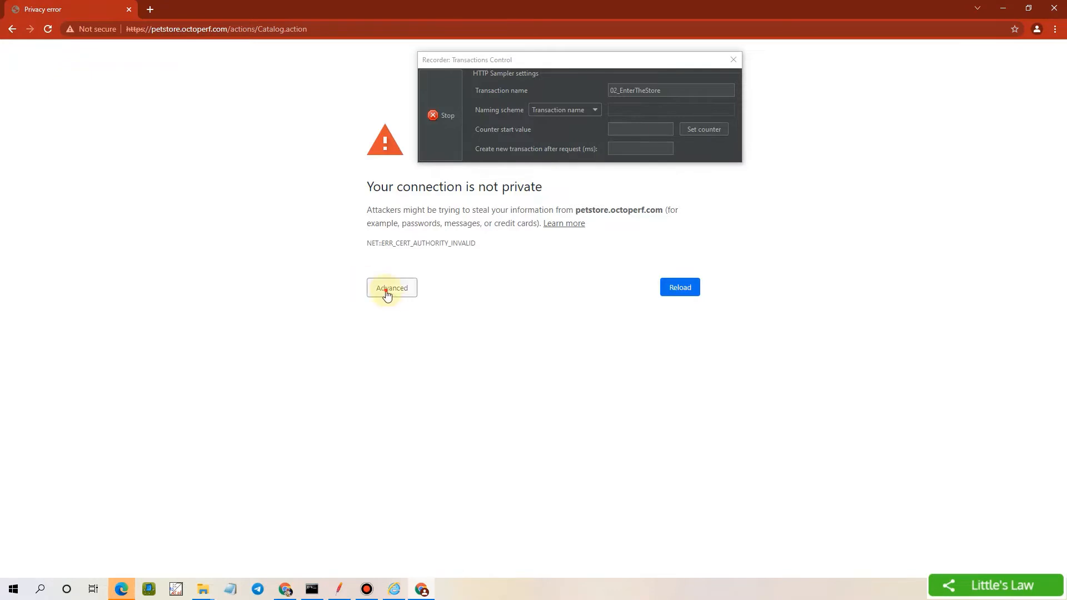
left_click(387, 293)
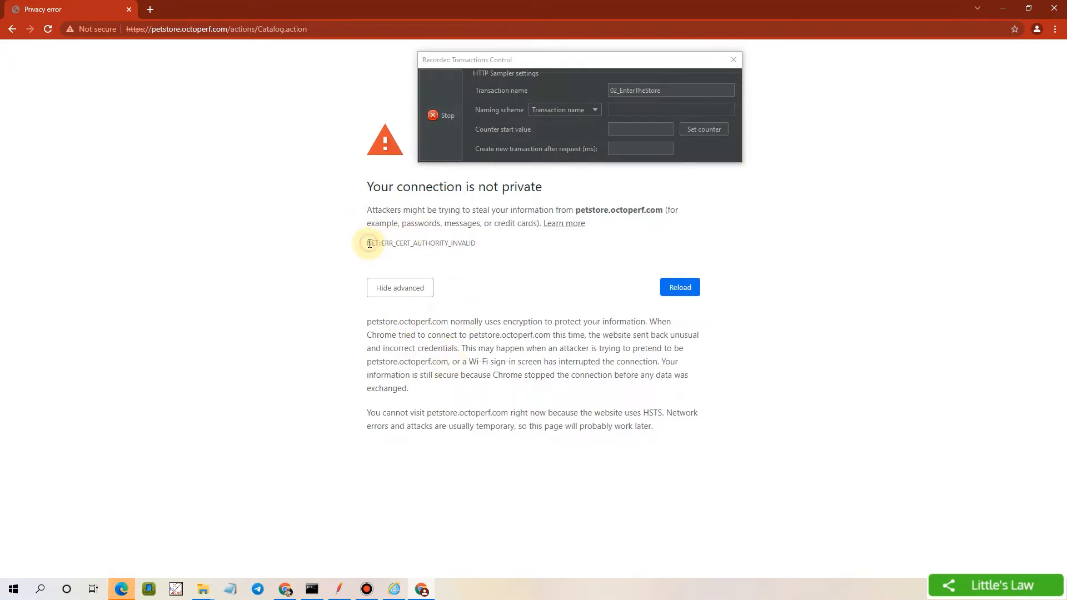
left_click_drag(368, 243, 482, 245)
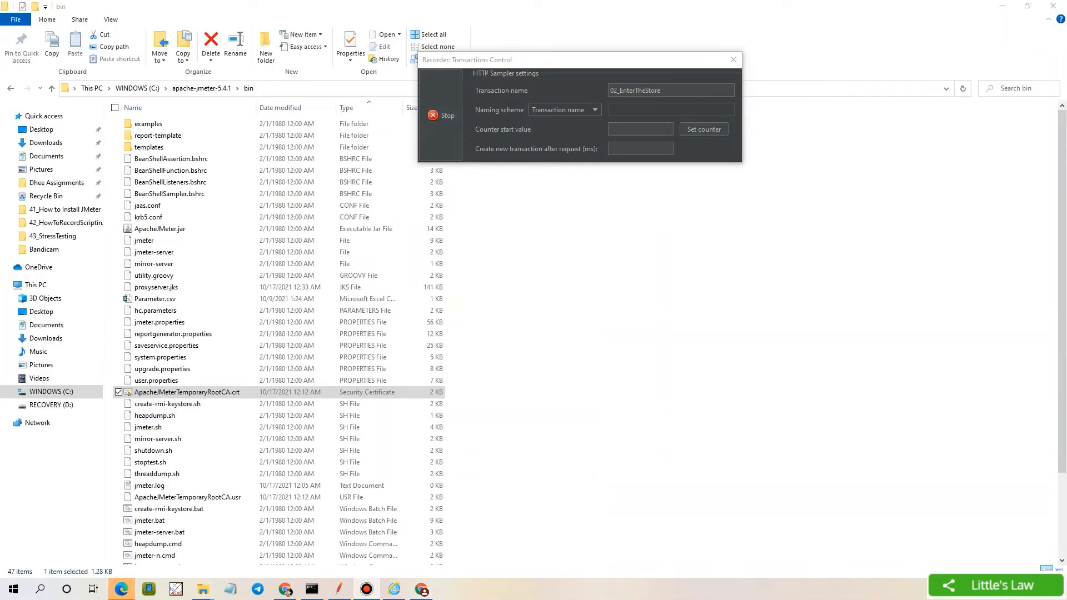
Import ApacheJMeterTemporaryRootCA.crt for the current user with automatic certificate store selection
double_click(187, 393)
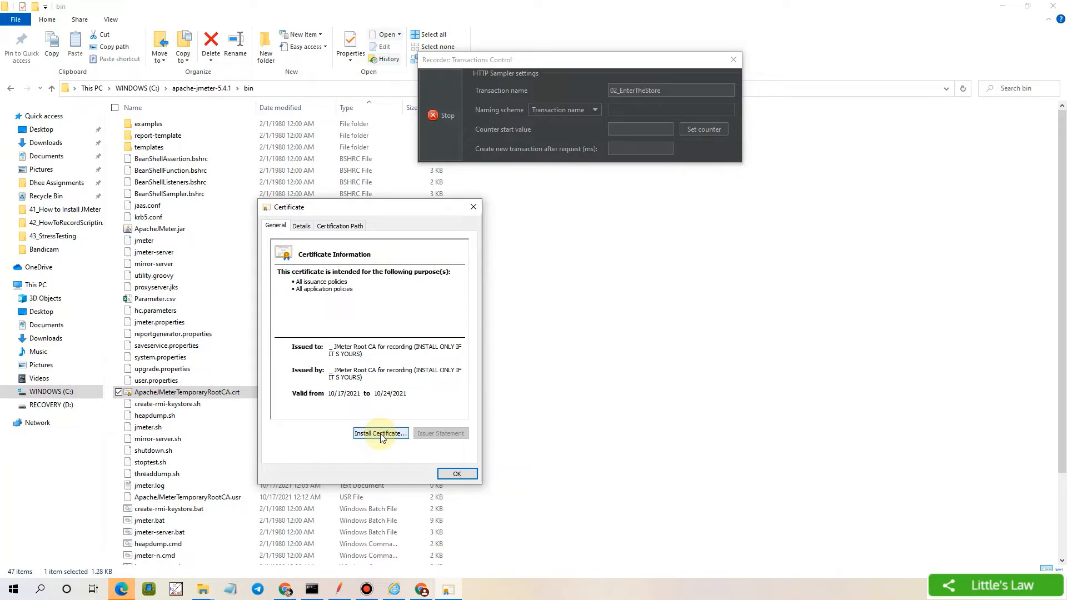
left_click(329, 395)
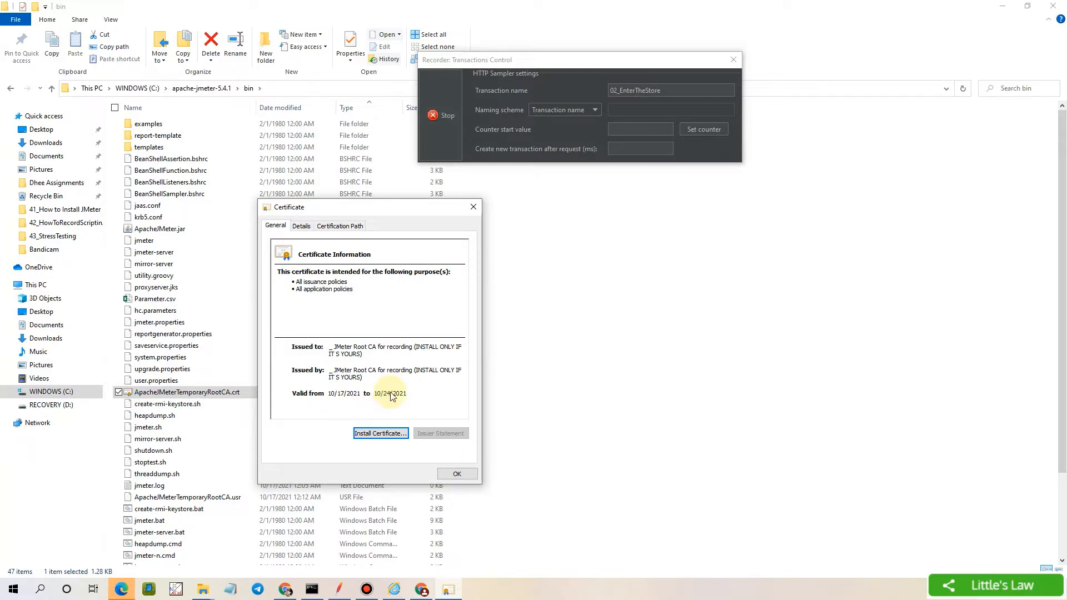
left_click(384, 437)
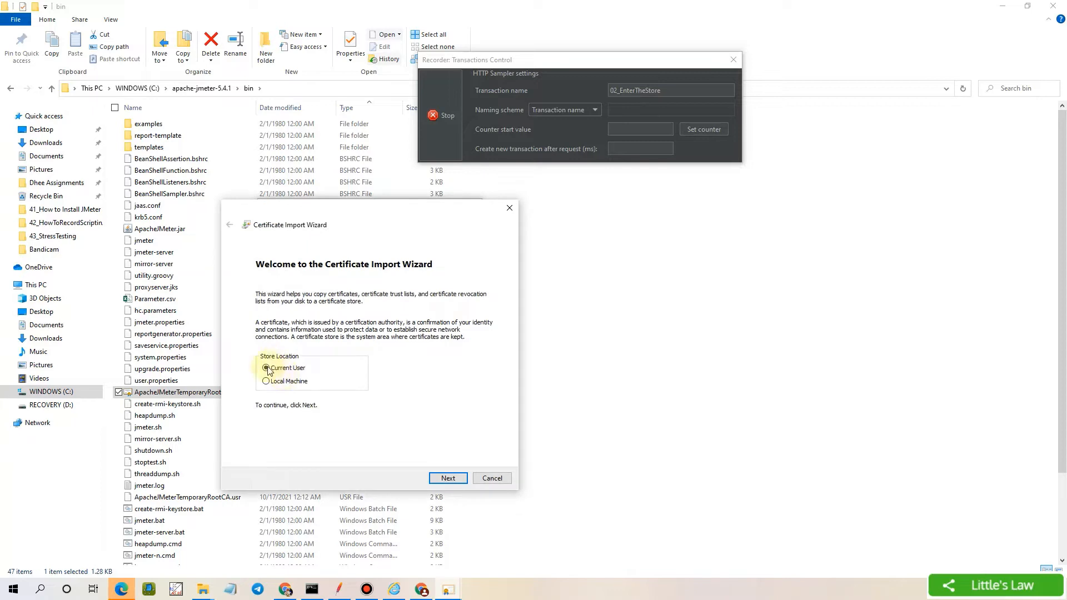
left_click(448, 478)
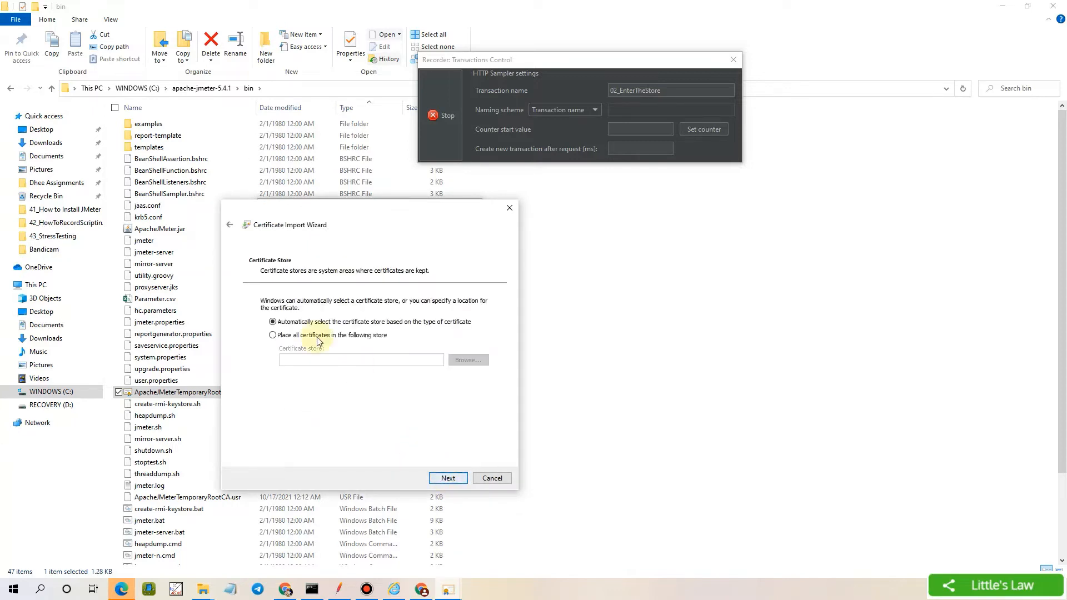
left_click(448, 478)
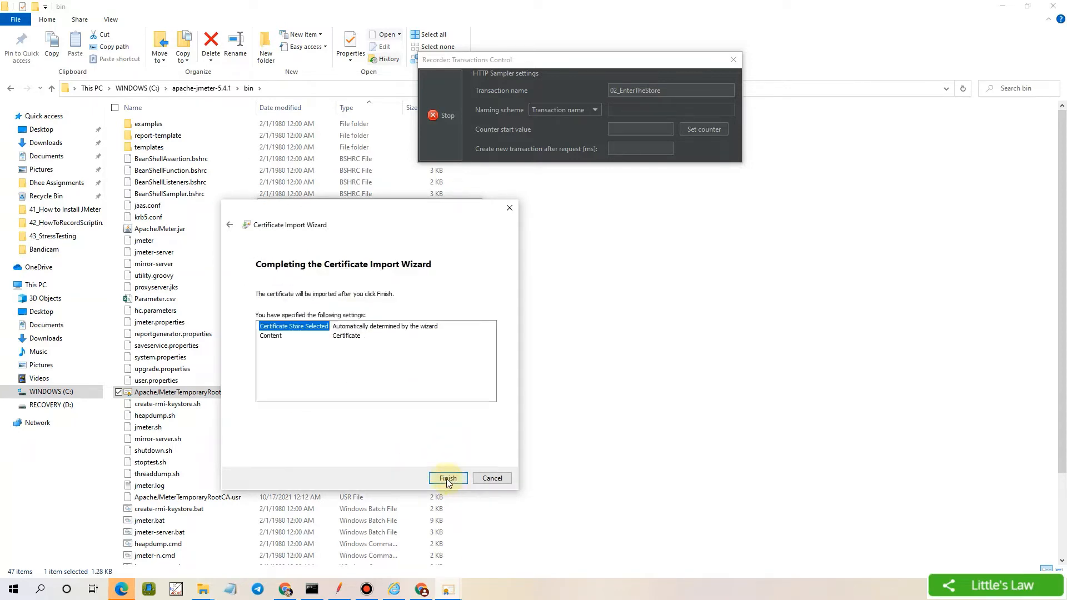
left_click(447, 478)
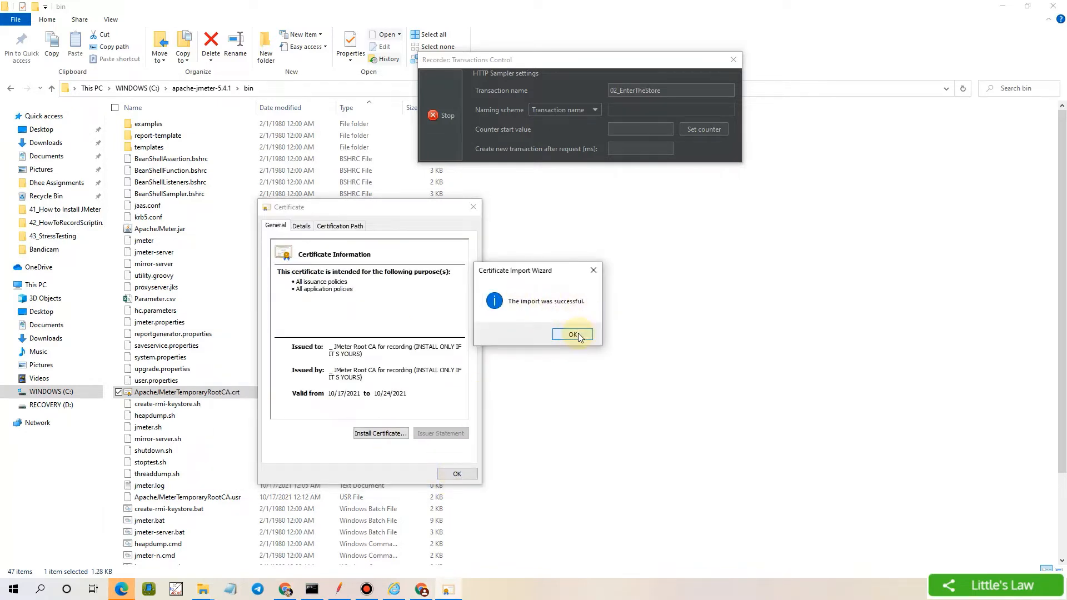
left_click(575, 335)
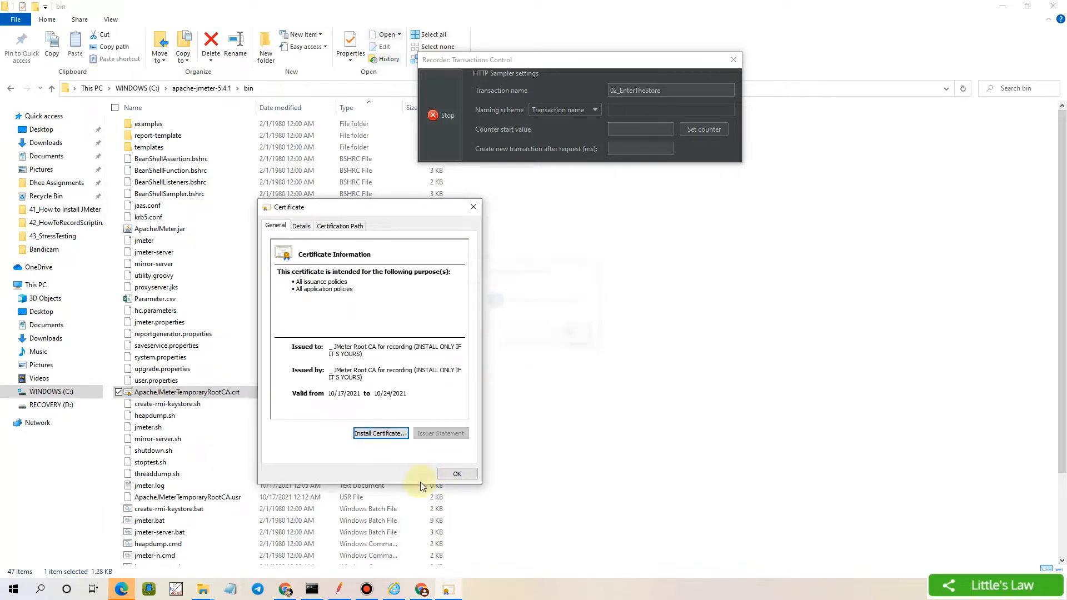
left_click(456, 474)
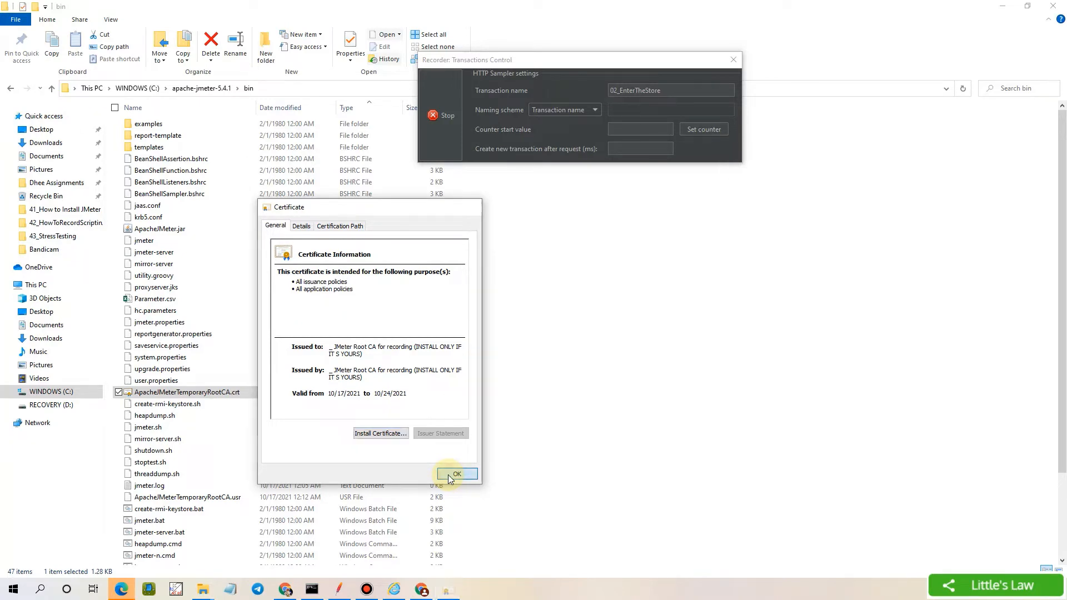
left_click(422, 589)
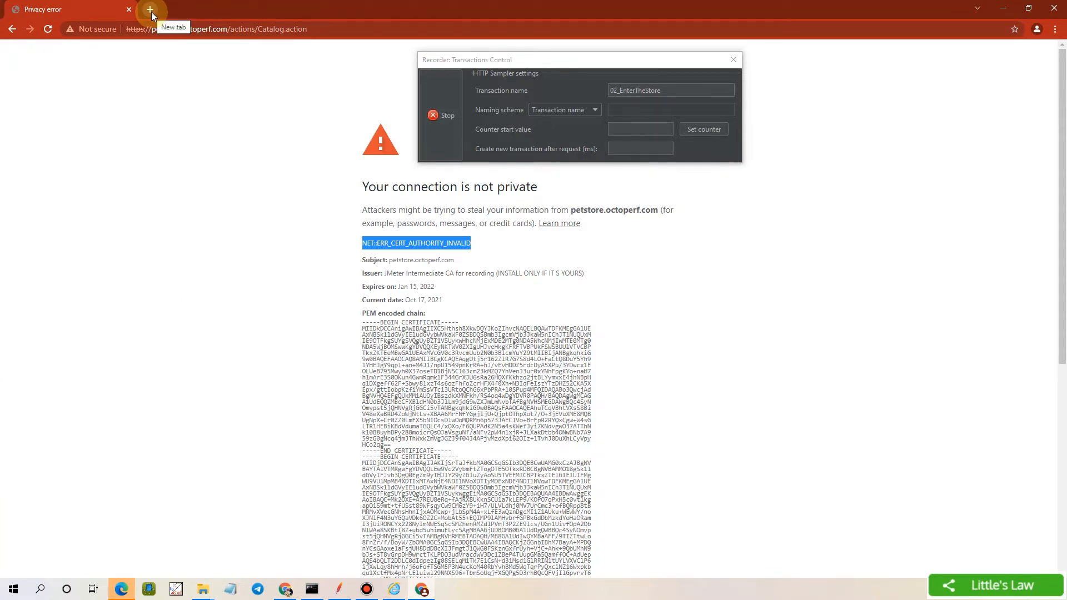
Open a fresh Chrome tab and stop the running recording
left_click(150, 10)
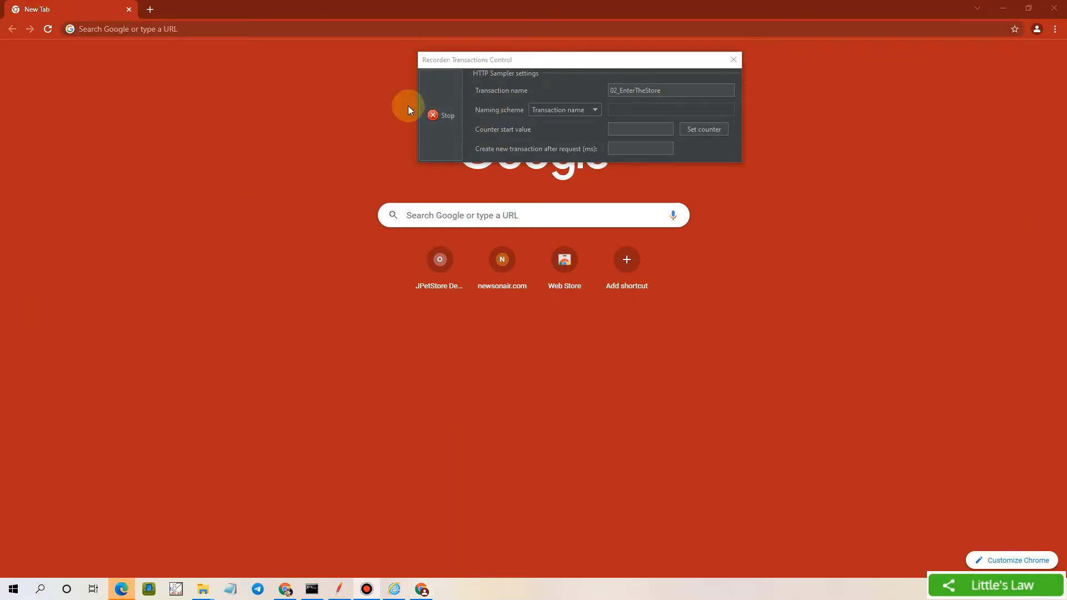
left_click(433, 116)
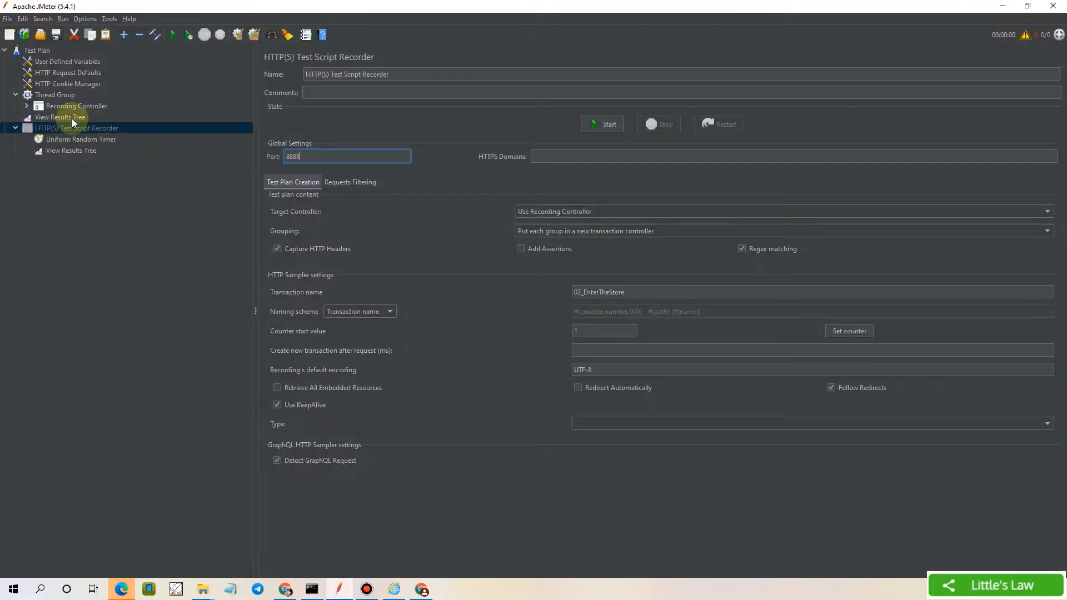
left_click(173, 365)
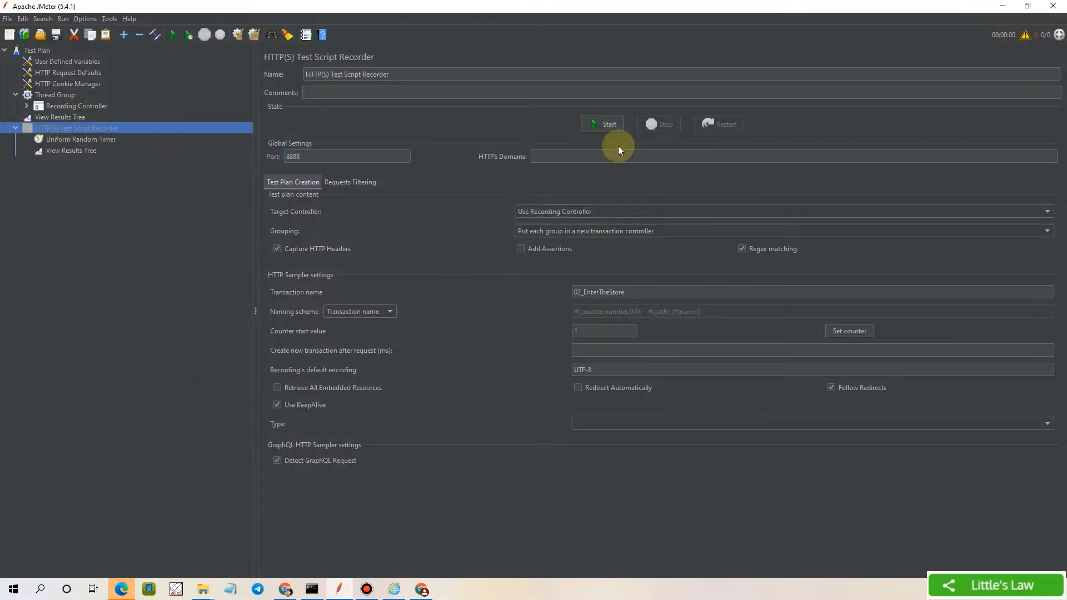
Restart recording, dismiss the Root CA notice, and reset the transaction name to 01_LandingPage
left_click(601, 124)
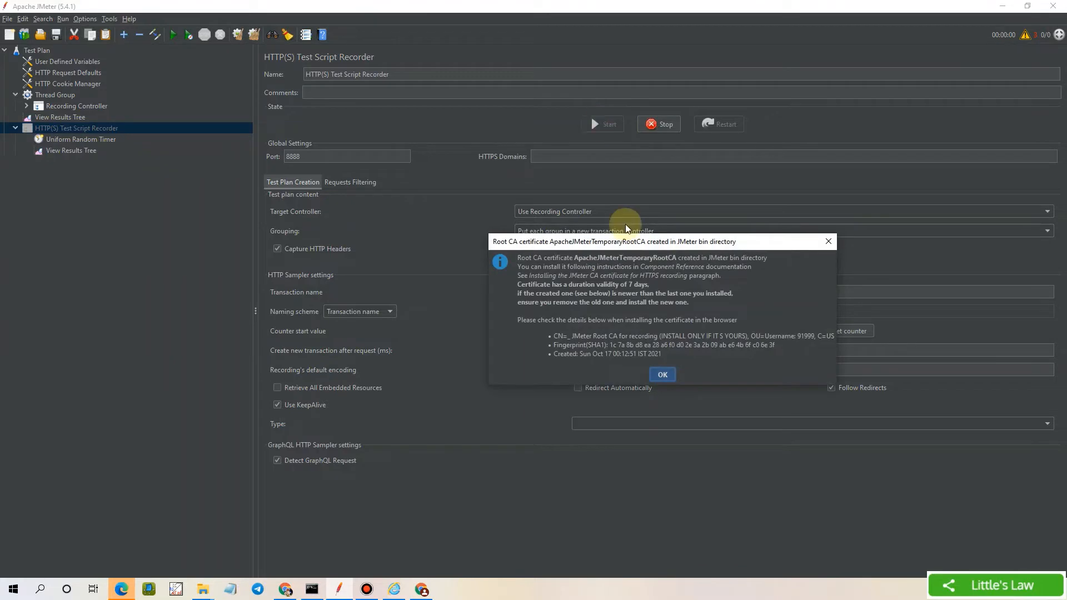
left_click(662, 374)
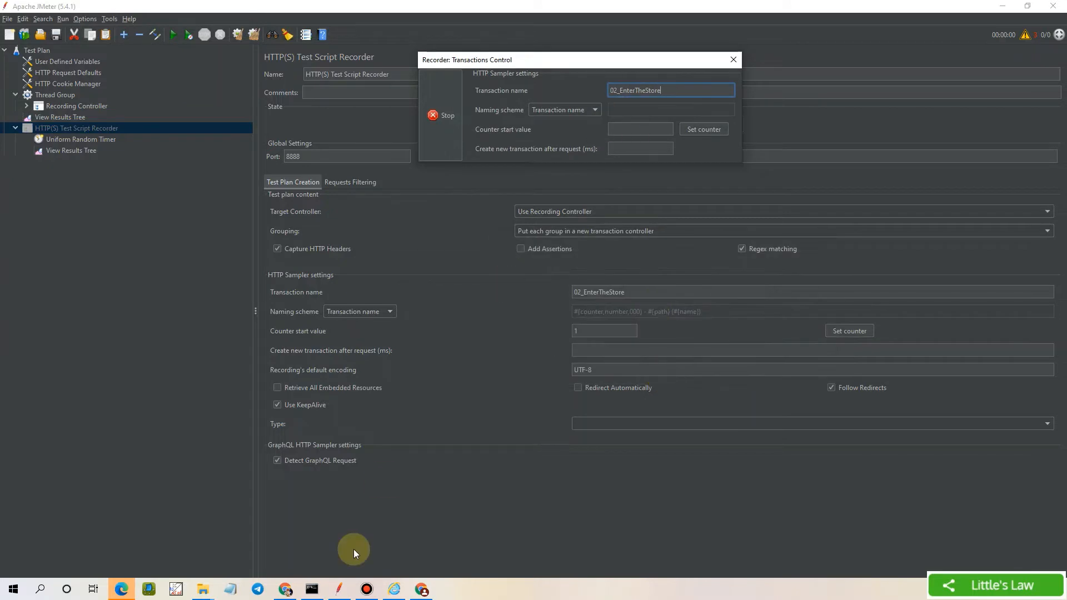
left_click(668, 86)
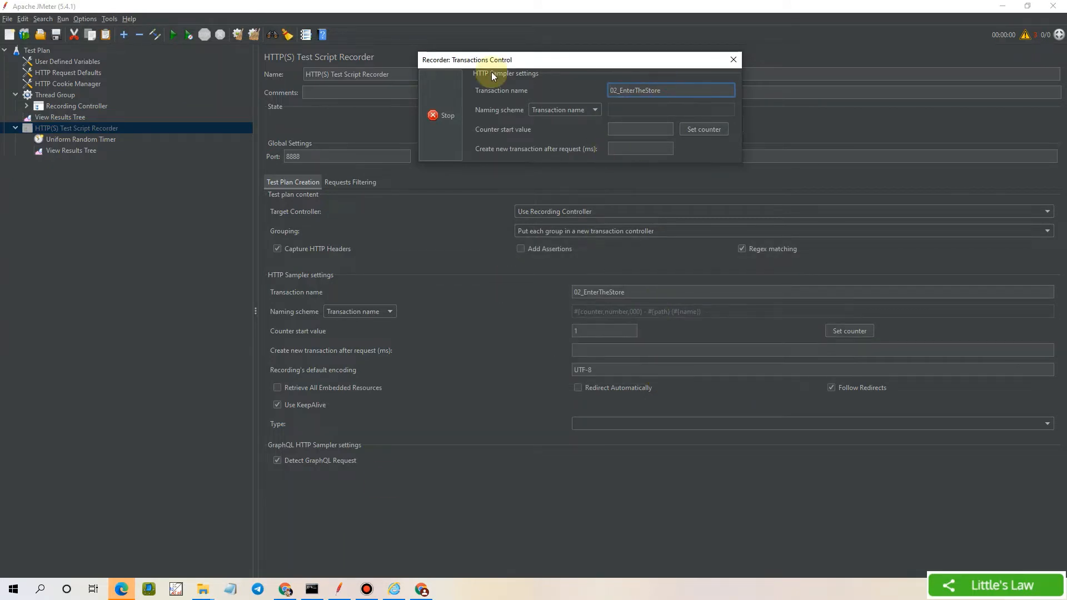
key("ctrl+a")
type("01_LandingPage")
left_click(422, 589)
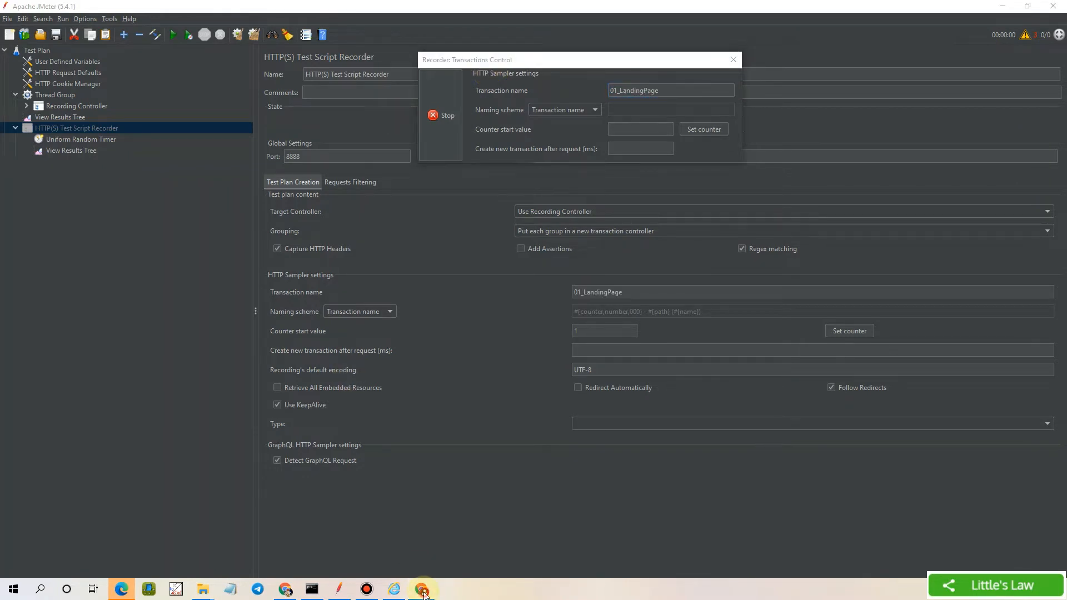
Open JPetStore, rename the transaction to 02_EnterTheStore, and enter the store via the privacy warning's Advanced details
left_click(441, 274)
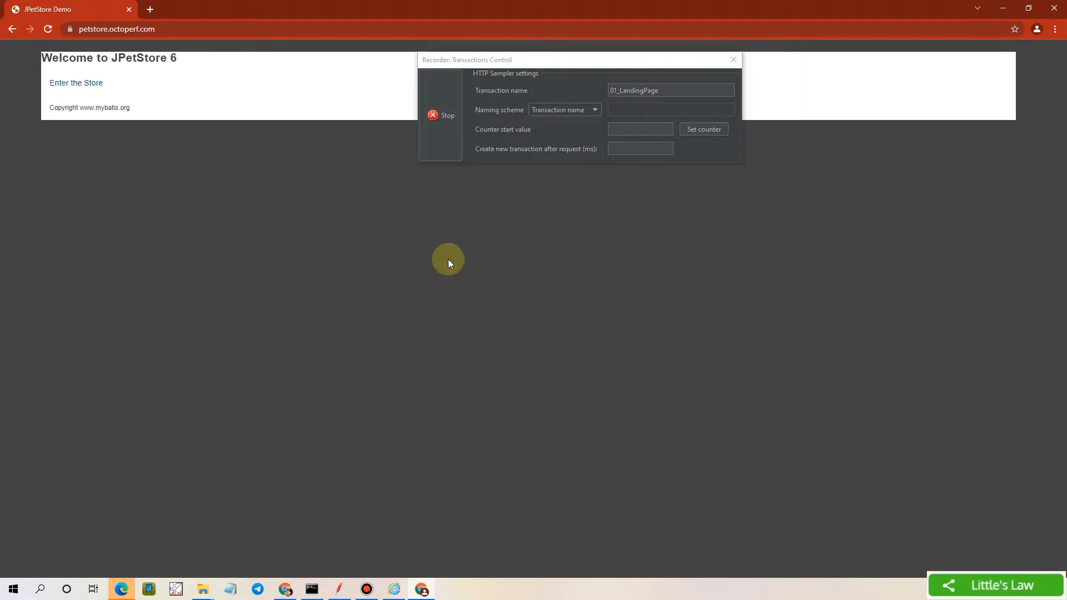
double_click(638, 89)
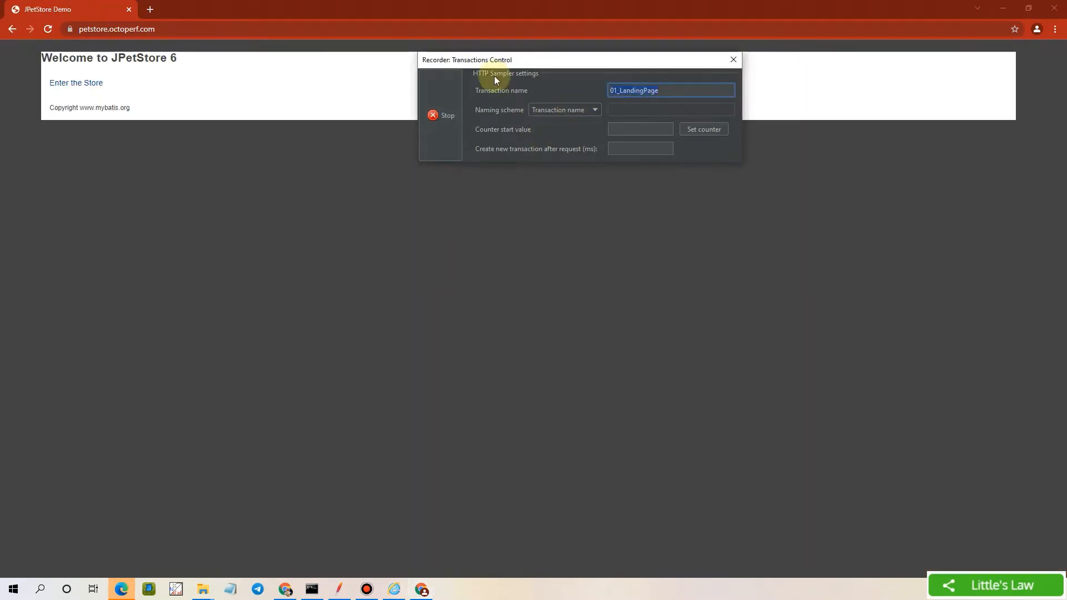
type("02_EnterTheStore")
left_click(83, 84)
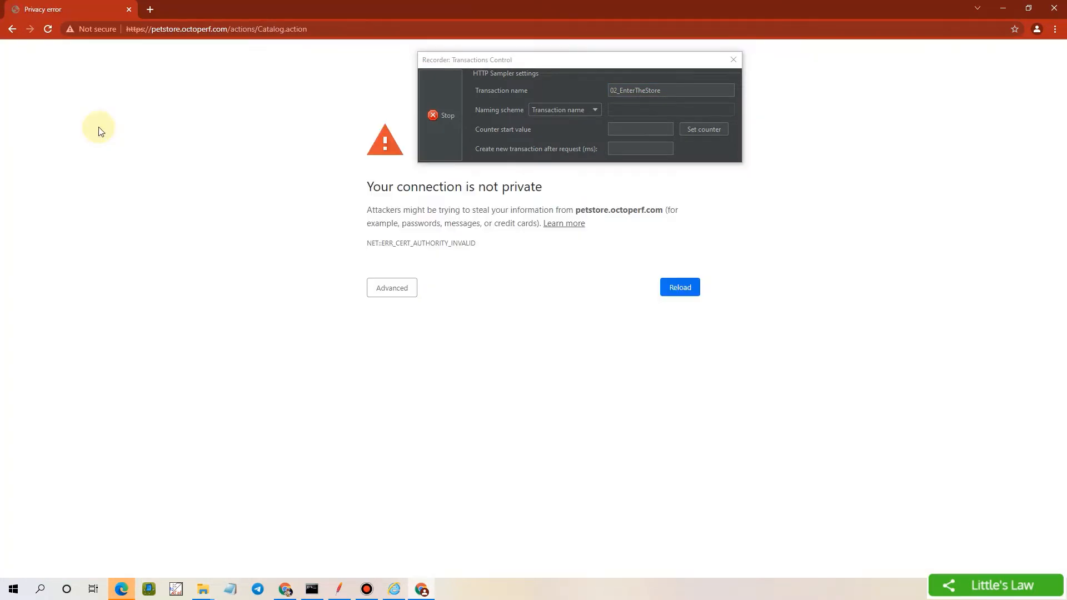
left_click(402, 287)
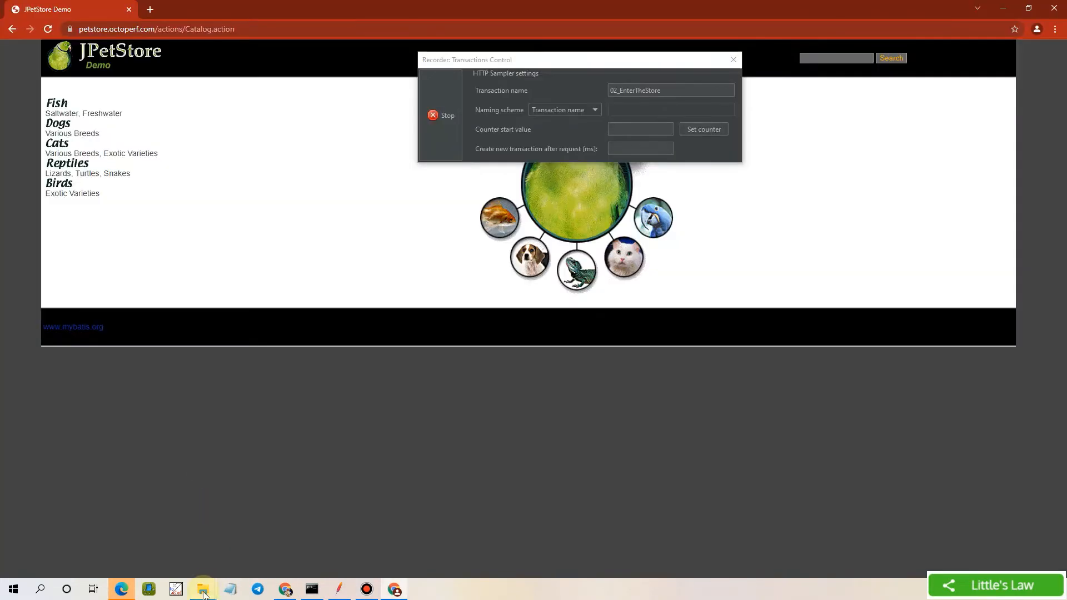
Reopen ApacheJMeterTemporaryRootCA.crt from the JMeter bin folder, leaving its file name unchanged
mouse_move(203, 594)
left_click(84, 535)
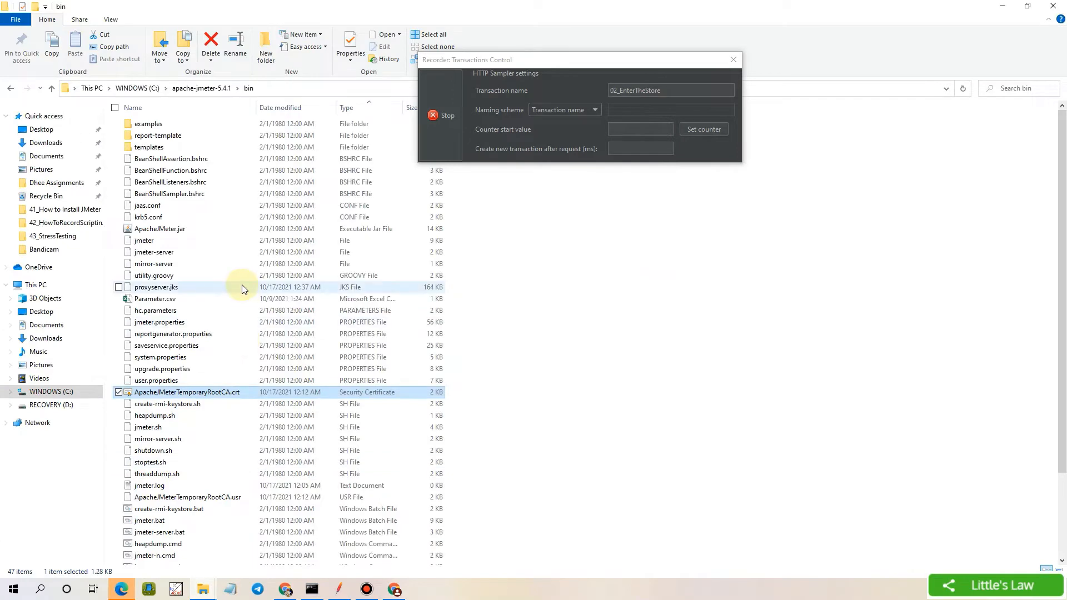
left_click(199, 392)
left_click(199, 392)
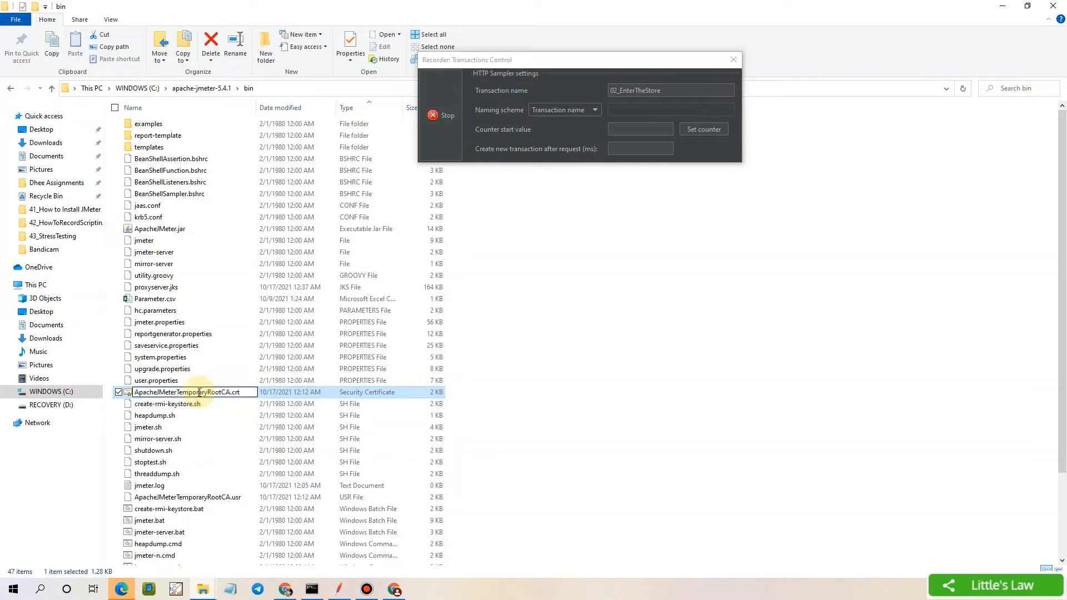
left_click(611, 408)
double_click(247, 397)
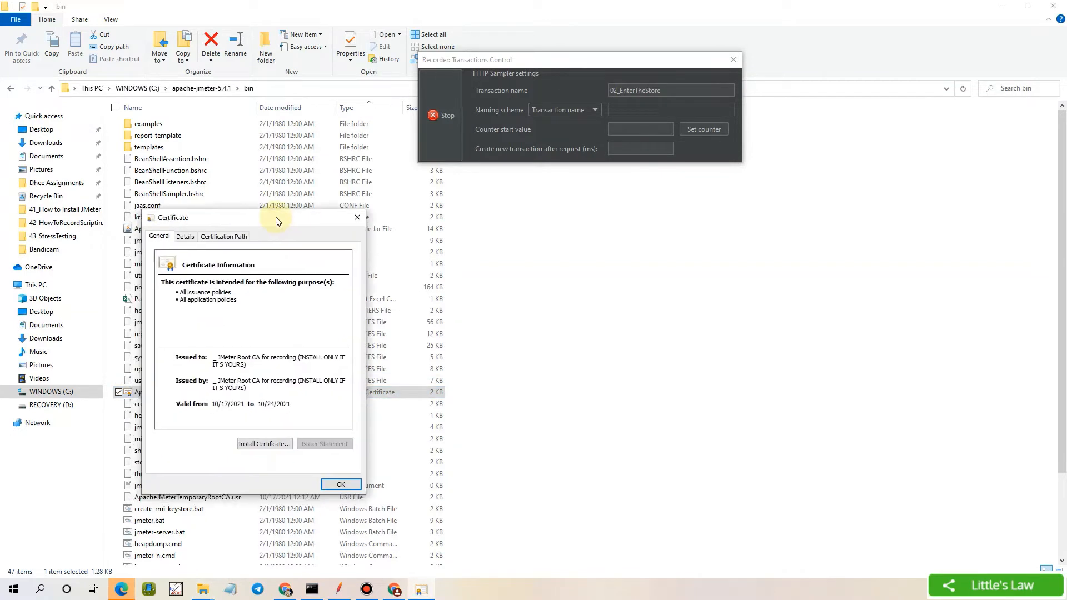
Install the certificate into the Local Machine store with automatic store selection
left_click(264, 445)
left_click(167, 392)
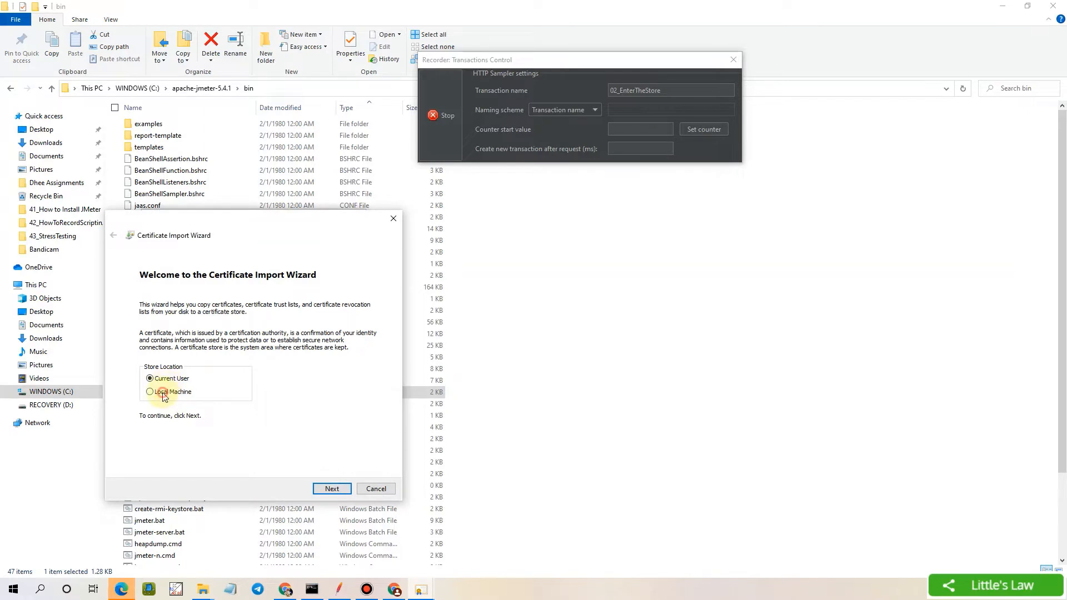
left_click(328, 490)
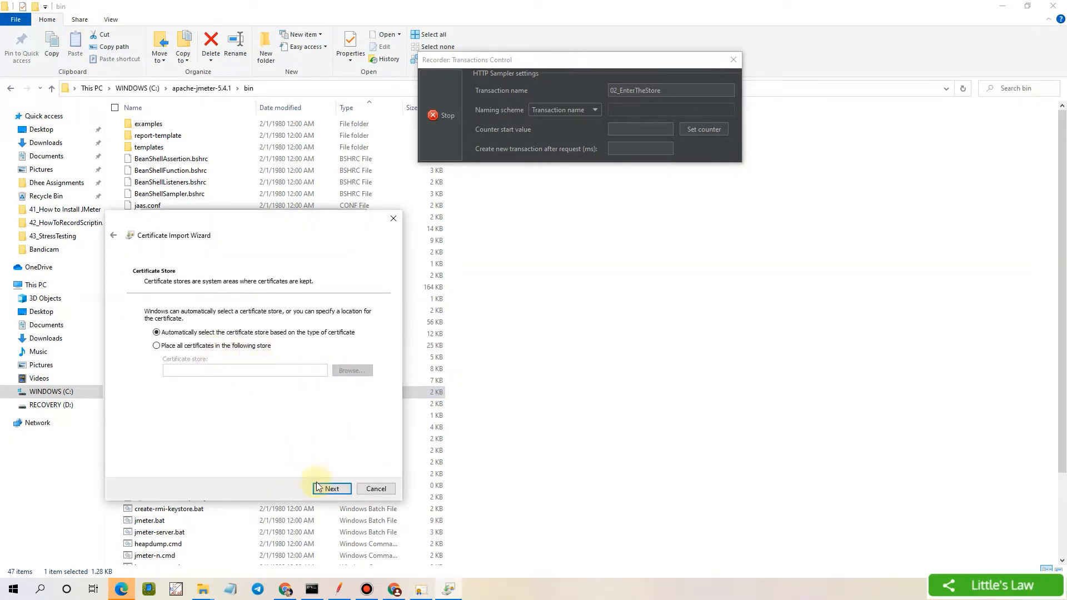
left_click(331, 489)
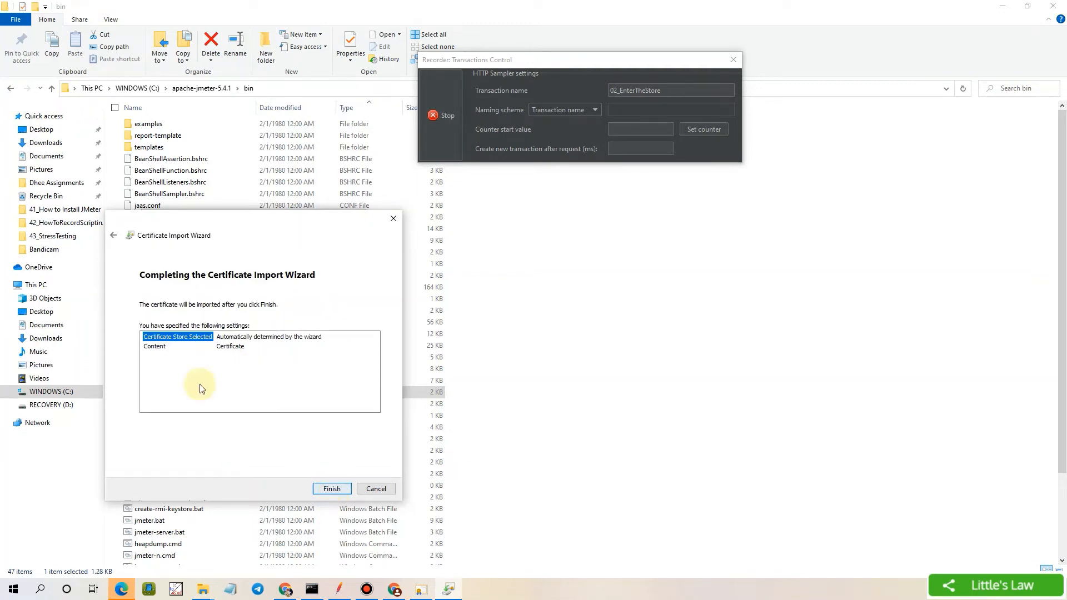
left_click(333, 489)
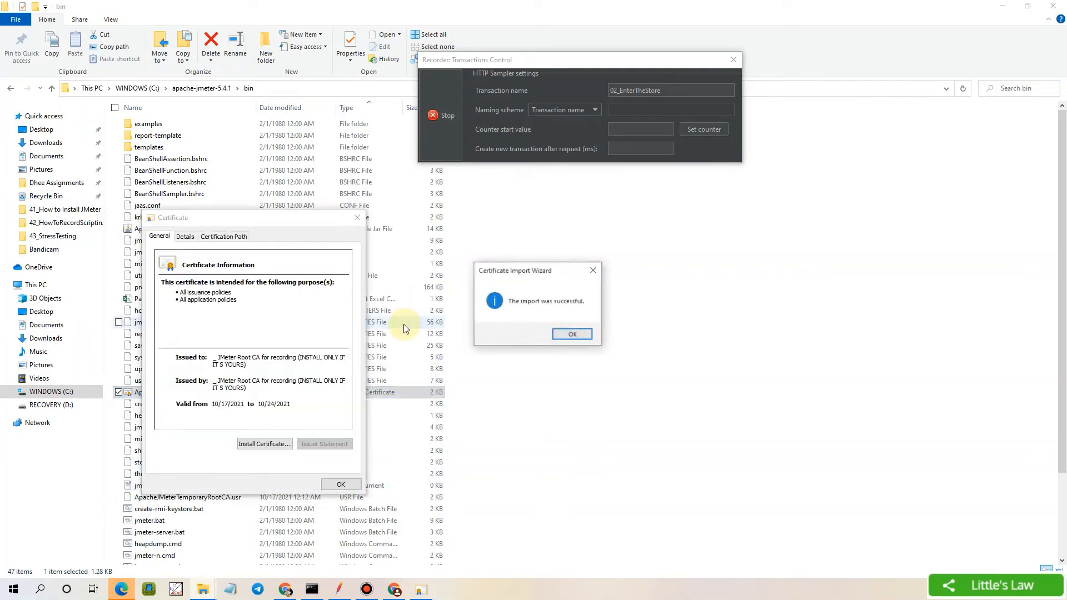
left_click(572, 336)
left_click(341, 486)
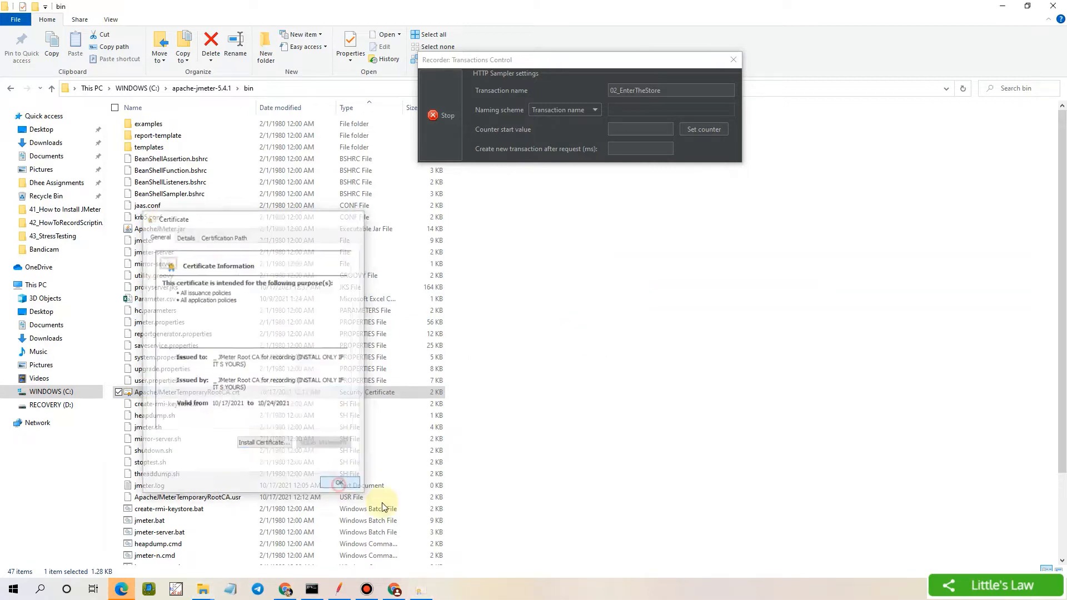
left_click(395, 590)
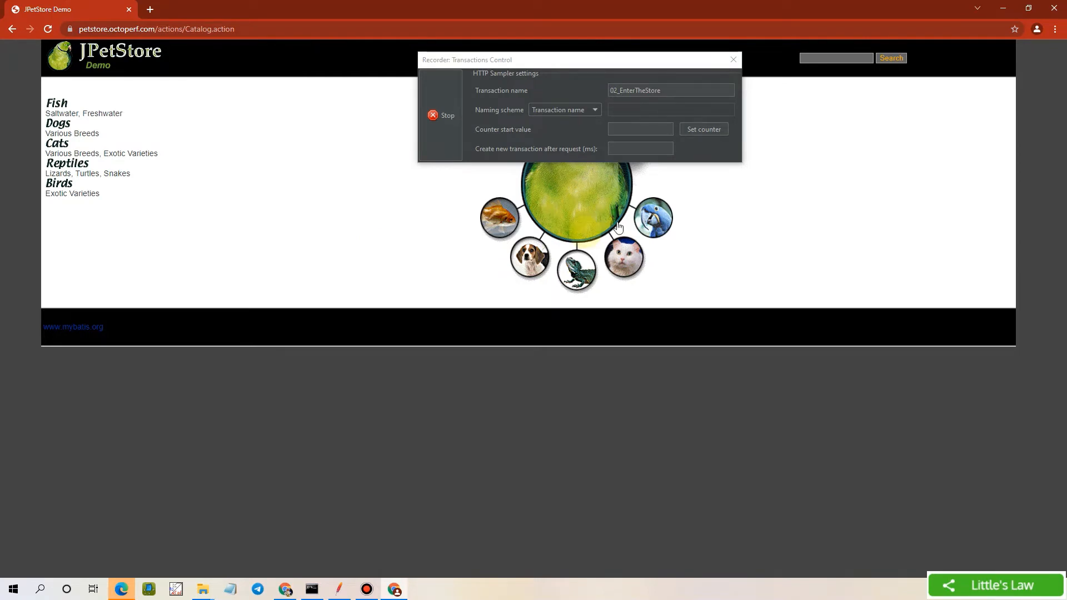
Open Chrome Settings, search for 'certificates', and go to the Security section
left_click(1055, 31)
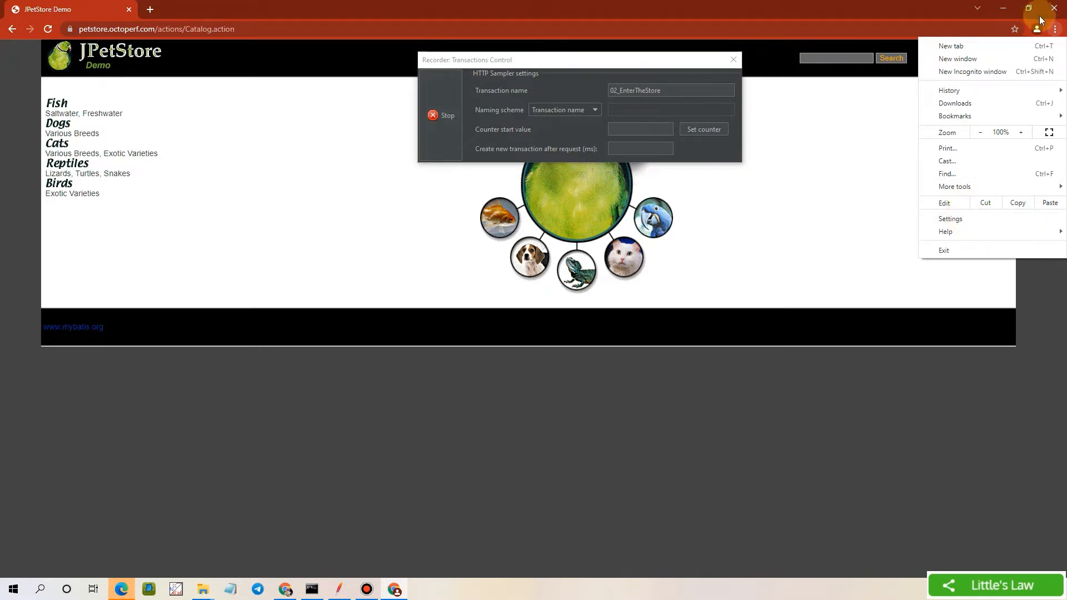
left_click(1055, 32)
left_click(1055, 31)
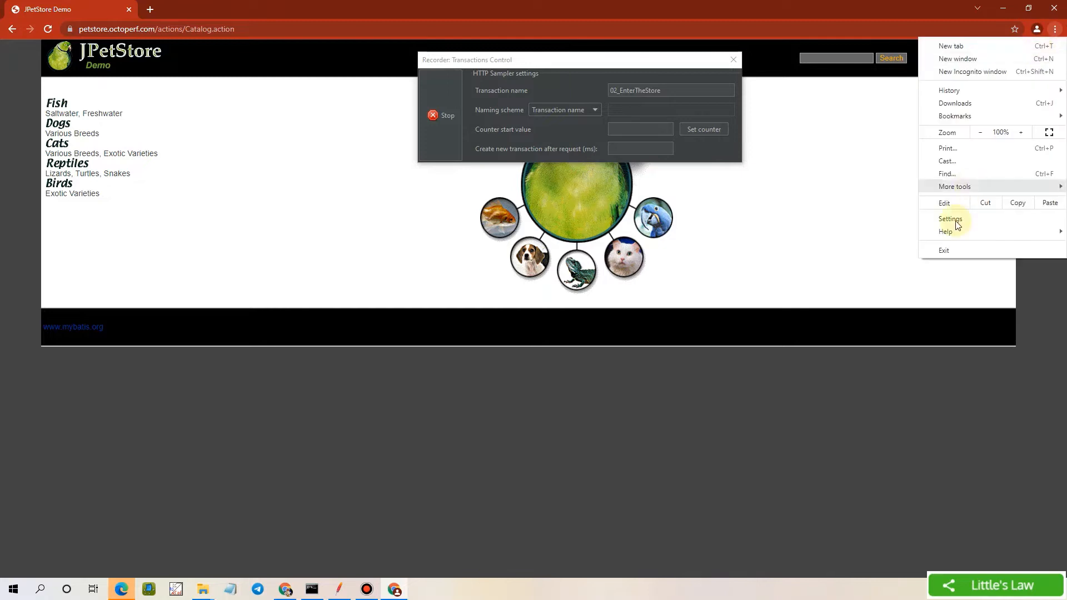
left_click(949, 220)
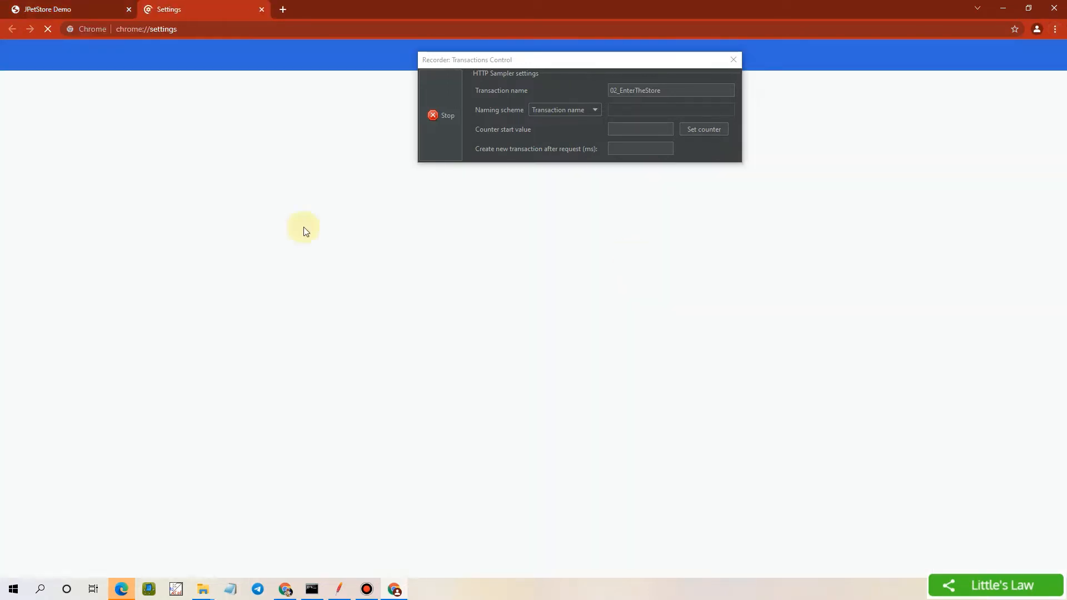
left_click_drag(485, 58, 492, 144)
left_click(408, 59)
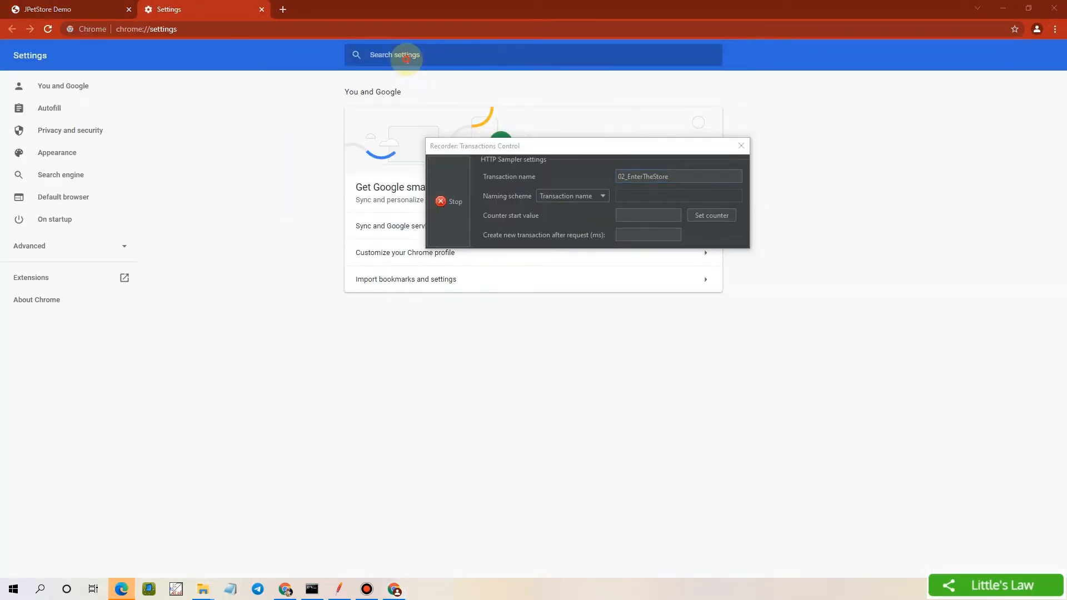
type("cer")
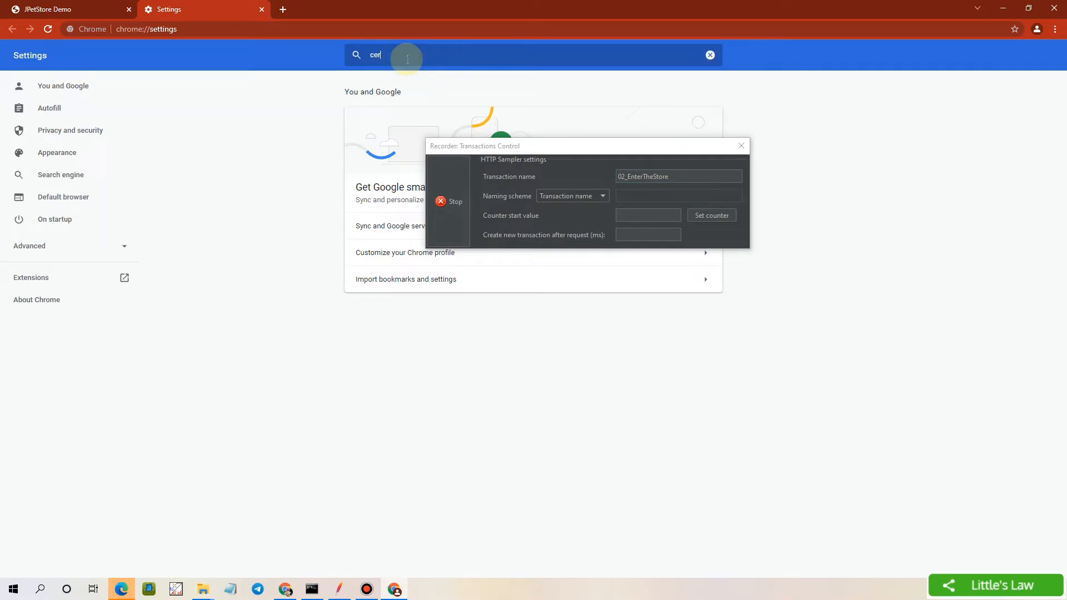
type("tificates")
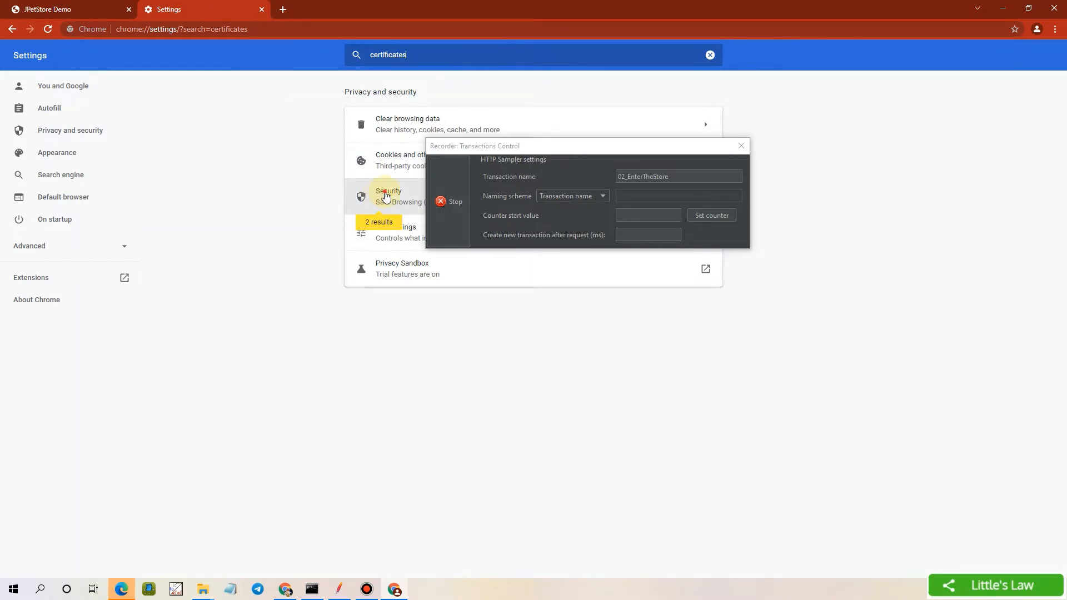
left_click(386, 194)
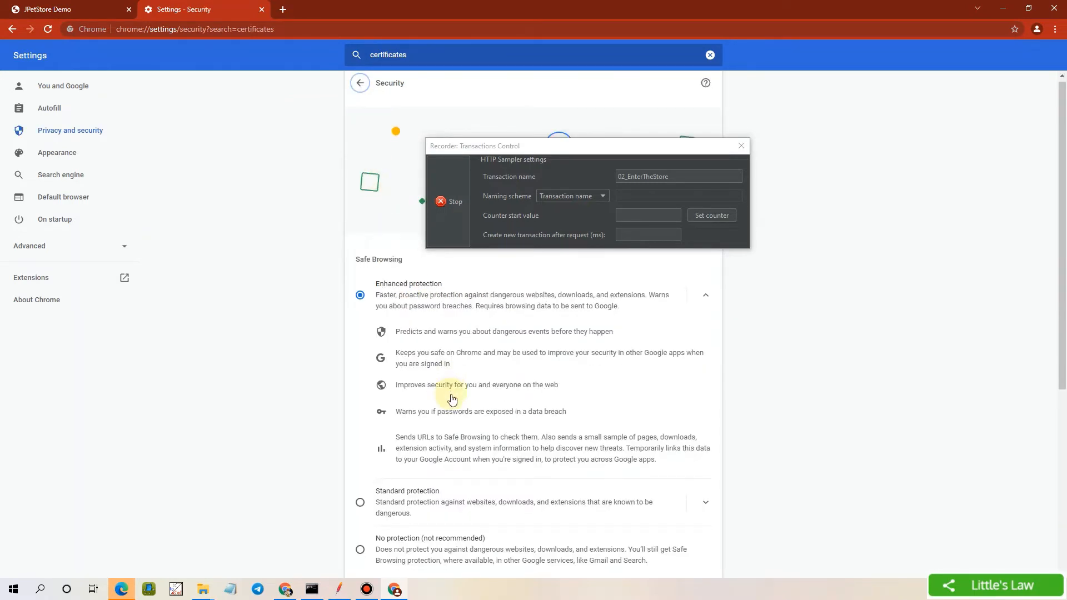
Confirm the JMeter Root CA entries under Trusted Root Certification Authorities in Manage certificates, then close it
scroll(451, 395, "down", 6)
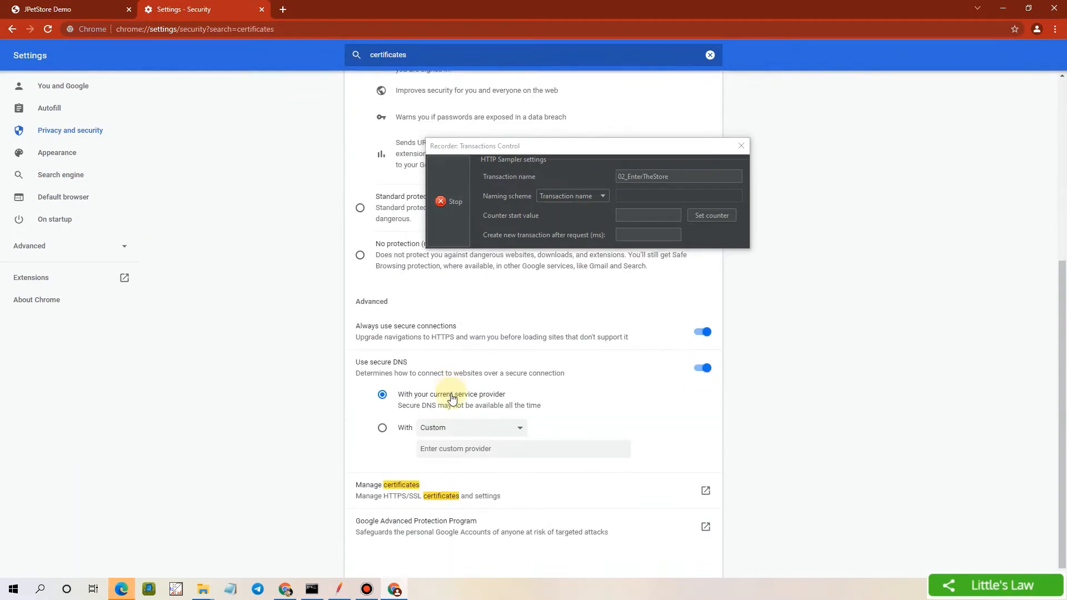
left_click(382, 492)
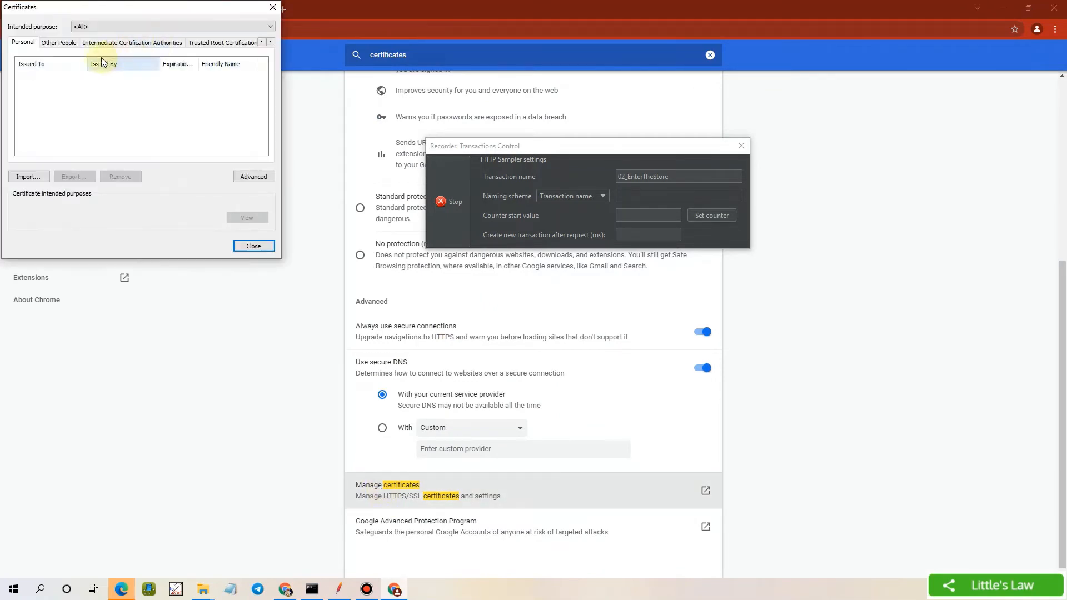
left_click(215, 42)
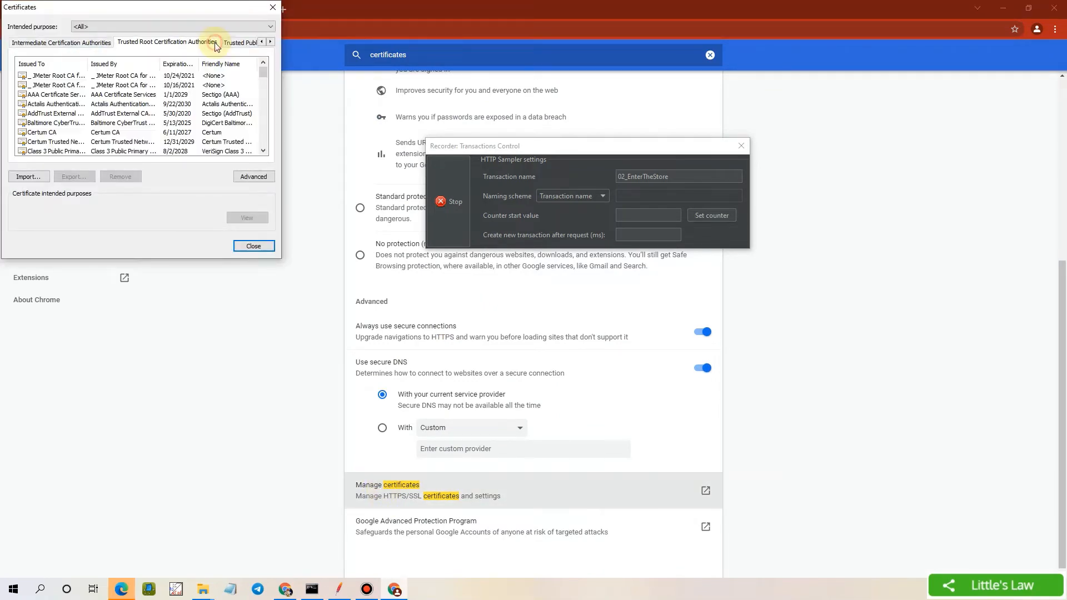
left_click(134, 78)
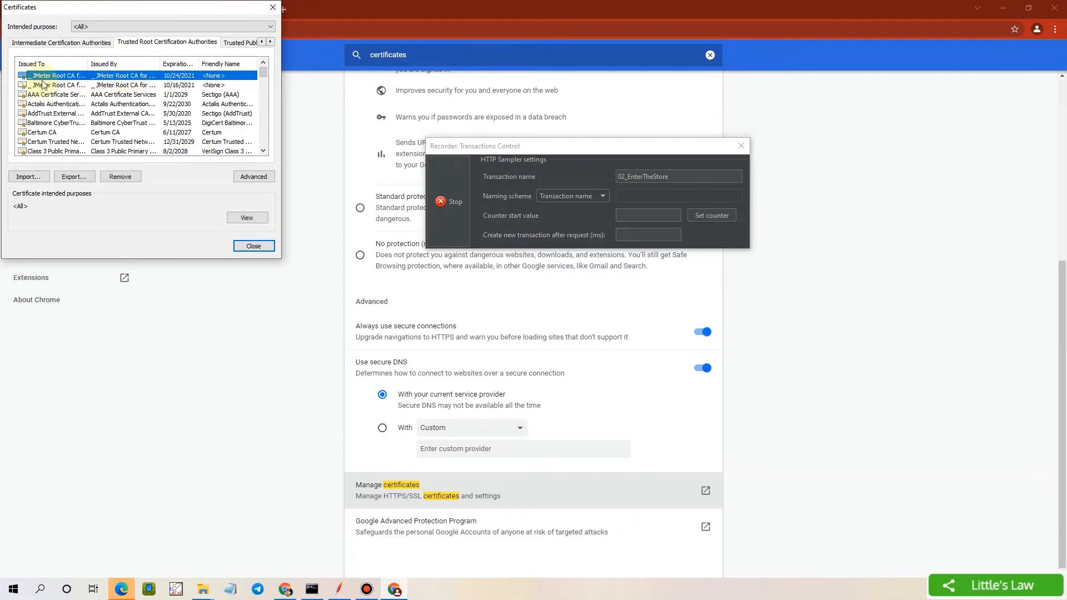
double_click(88, 64)
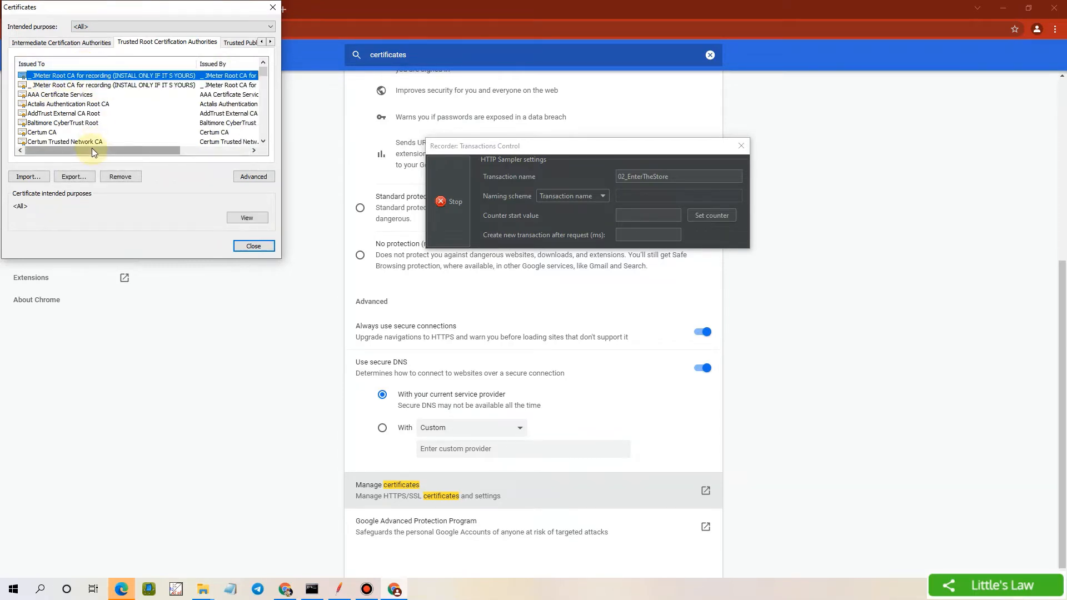
left_click_drag(127, 149, 197, 151)
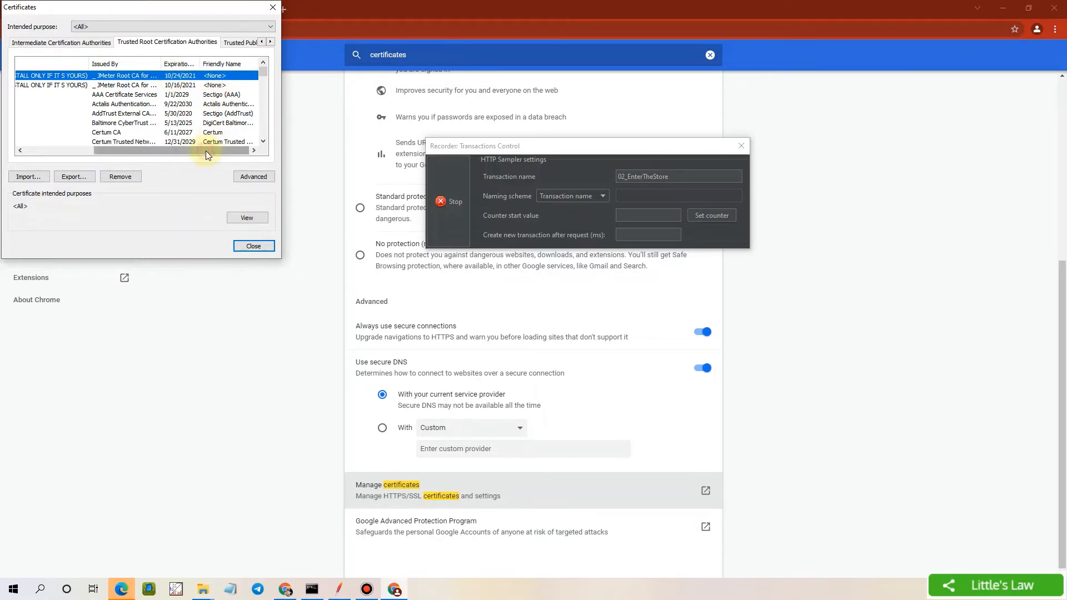
left_click_drag(206, 151, 90, 141)
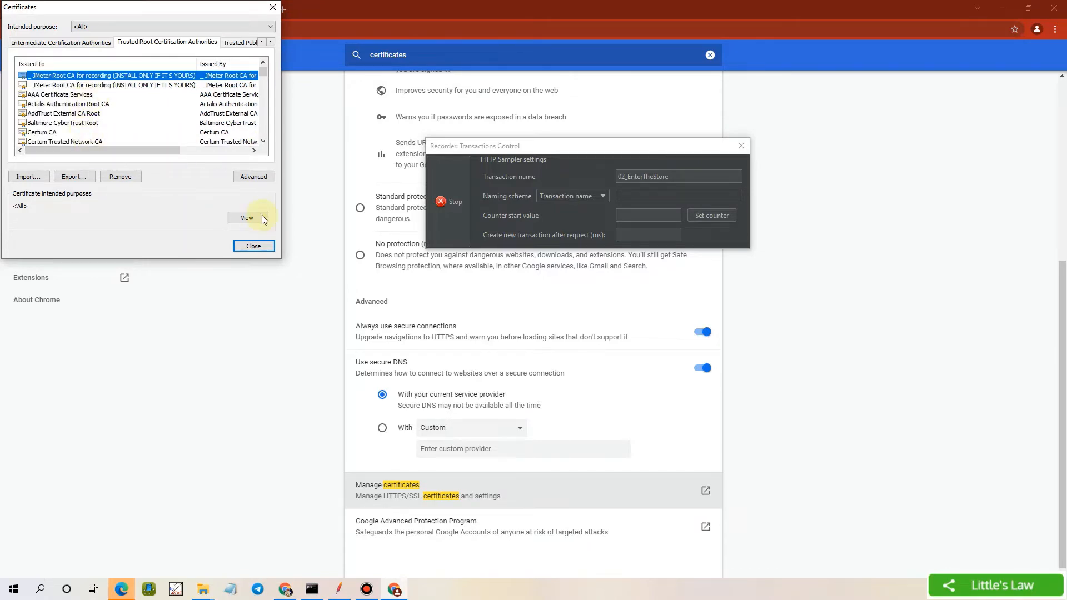
left_click(254, 247)
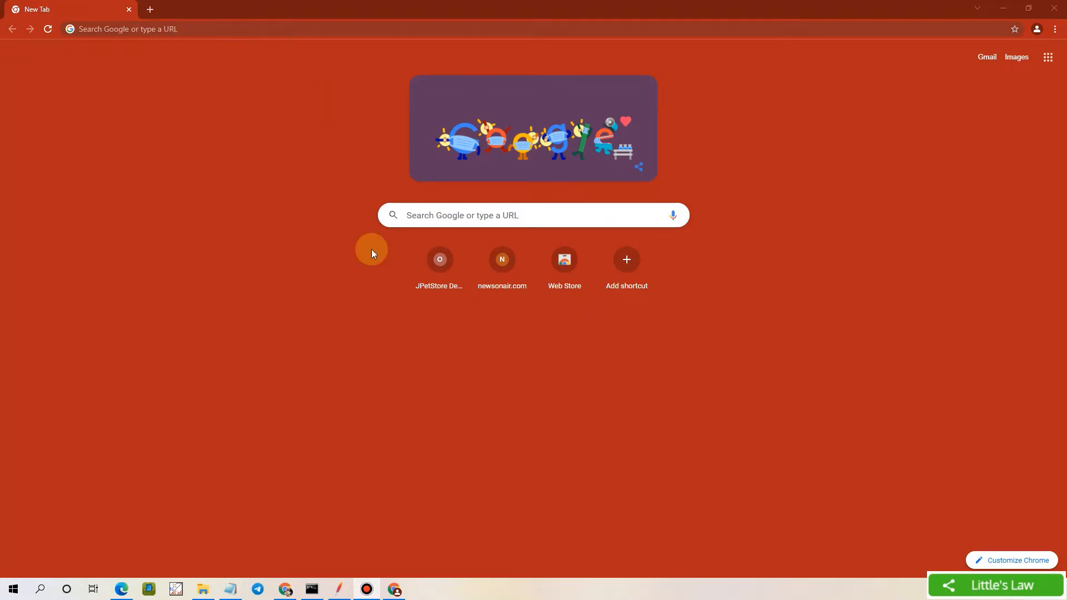
Start the HTTP(S) Test Script Recorder, clearing the missing Recording Controller error and accepting the root CA notice
left_click(344, 594)
left_click(68, 118)
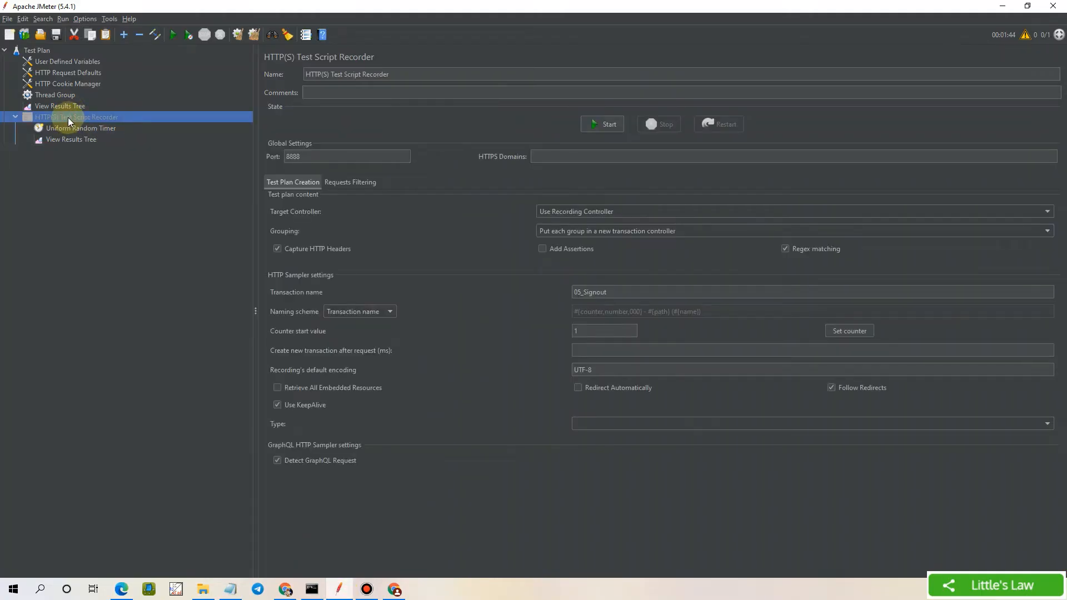
left_click(594, 126)
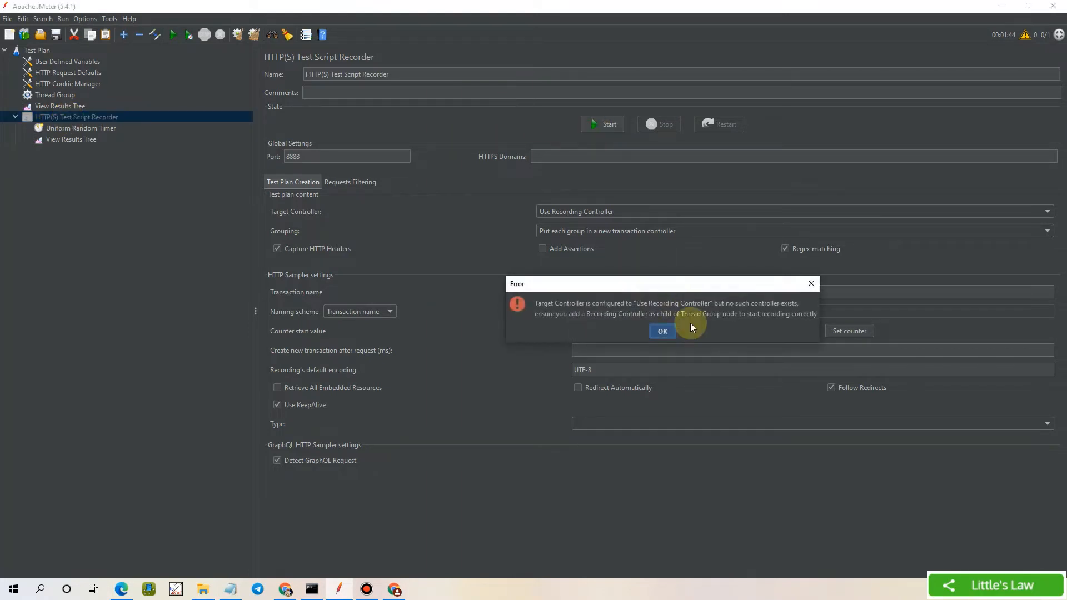
left_click(662, 331)
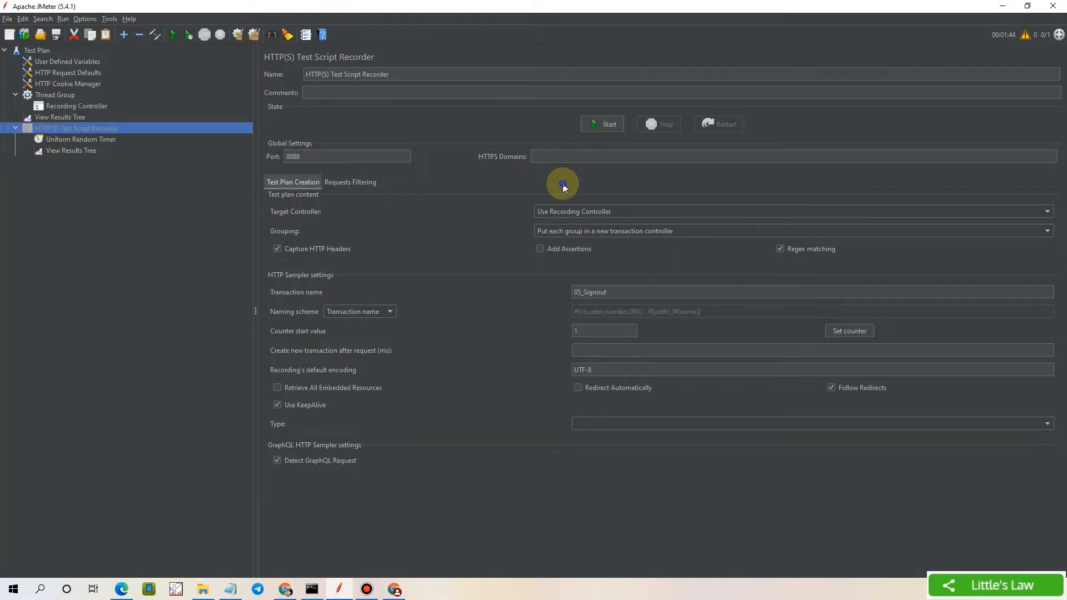
left_click(601, 122)
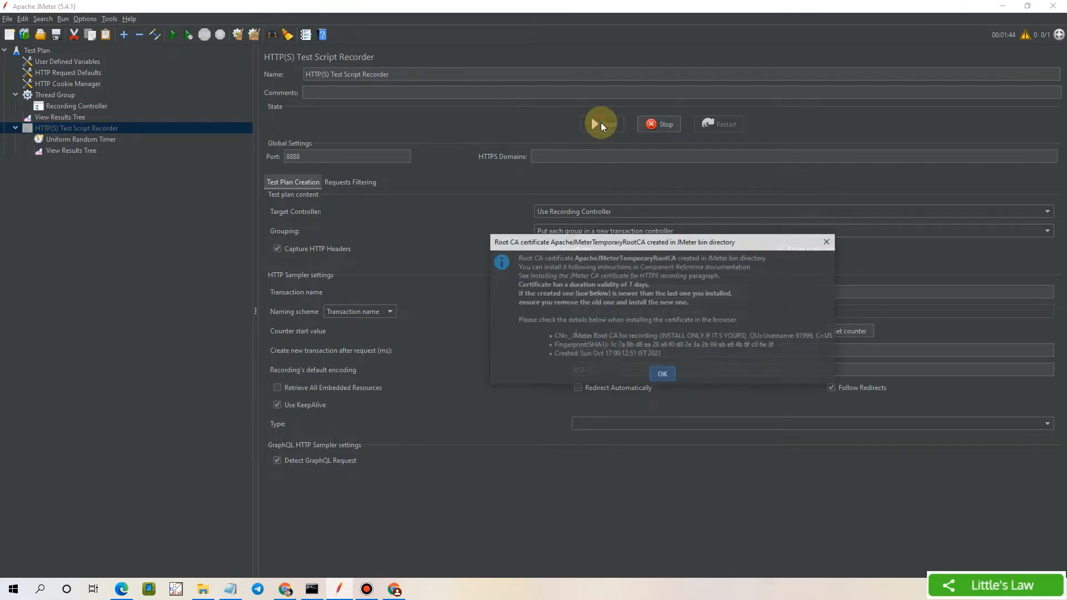
left_click(663, 375)
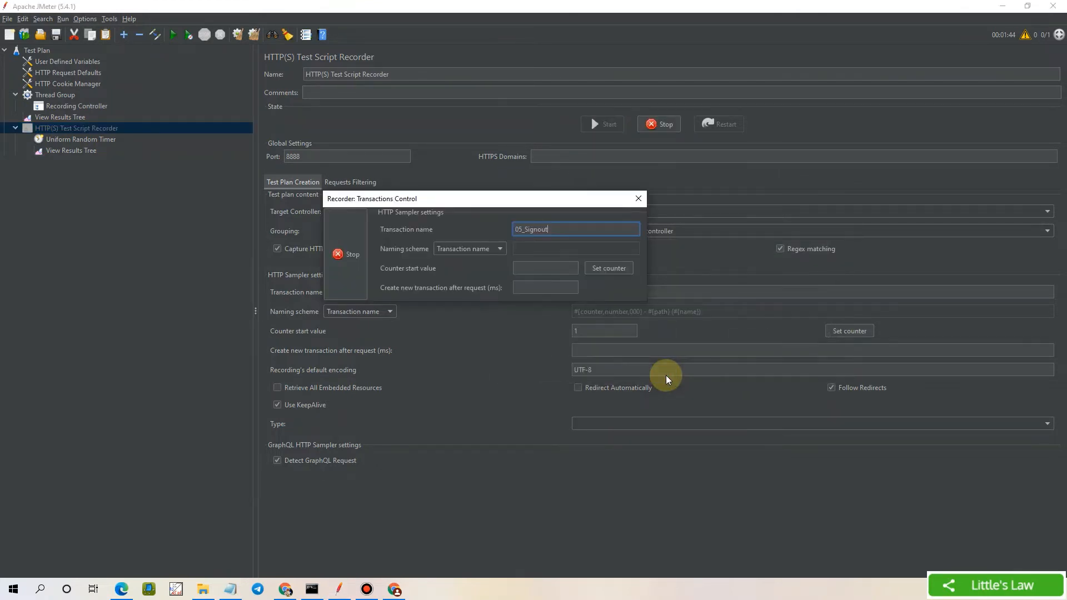
left_click(394, 589)
Replace the recorder's transaction name 05_Signout with 01_LandingPage
left_click_drag(508, 201, 544, 81)
left_click(620, 104)
double_click(593, 104)
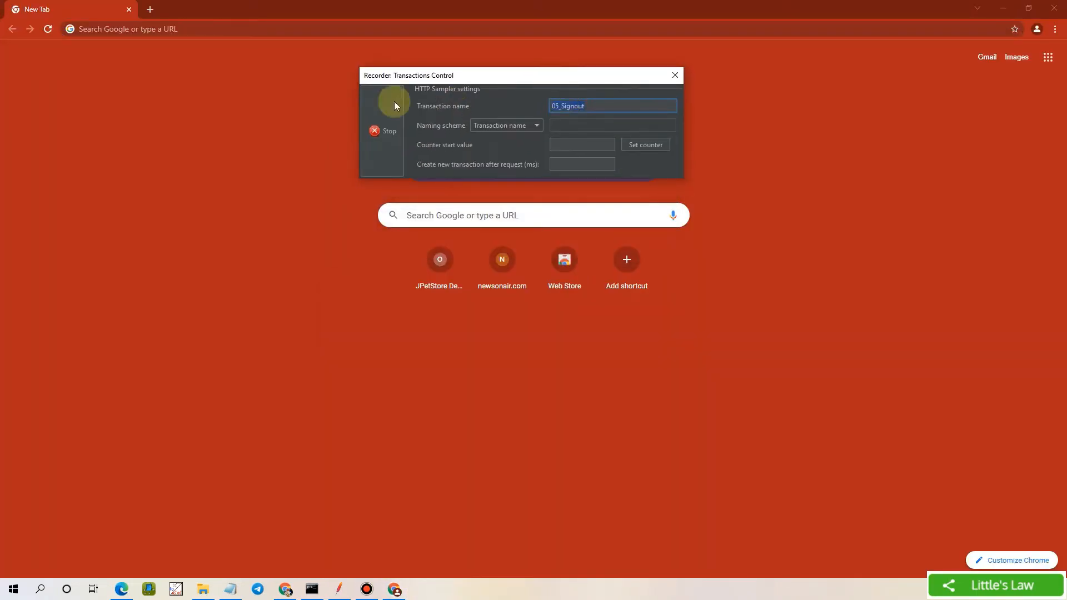
type("01_LandingPage")
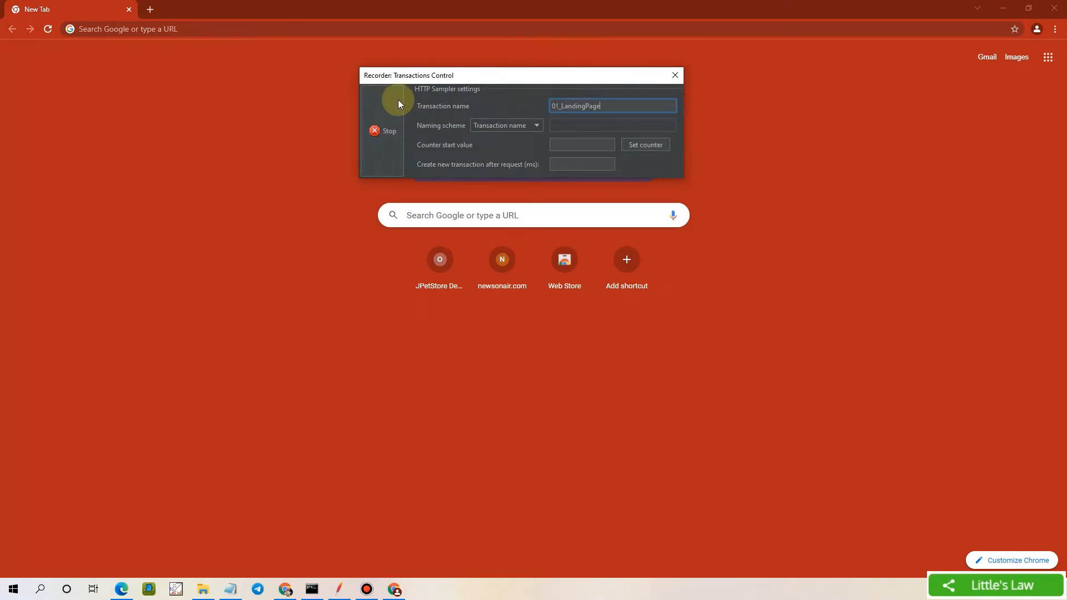
Load demo.borland.com/InsuranceWebExtJS/index.jsf in Chrome by pasting its address
left_click(211, 29)
type("https://demo.borland.com/InsuranceWebExtJS/index.jsf")
key("Return")
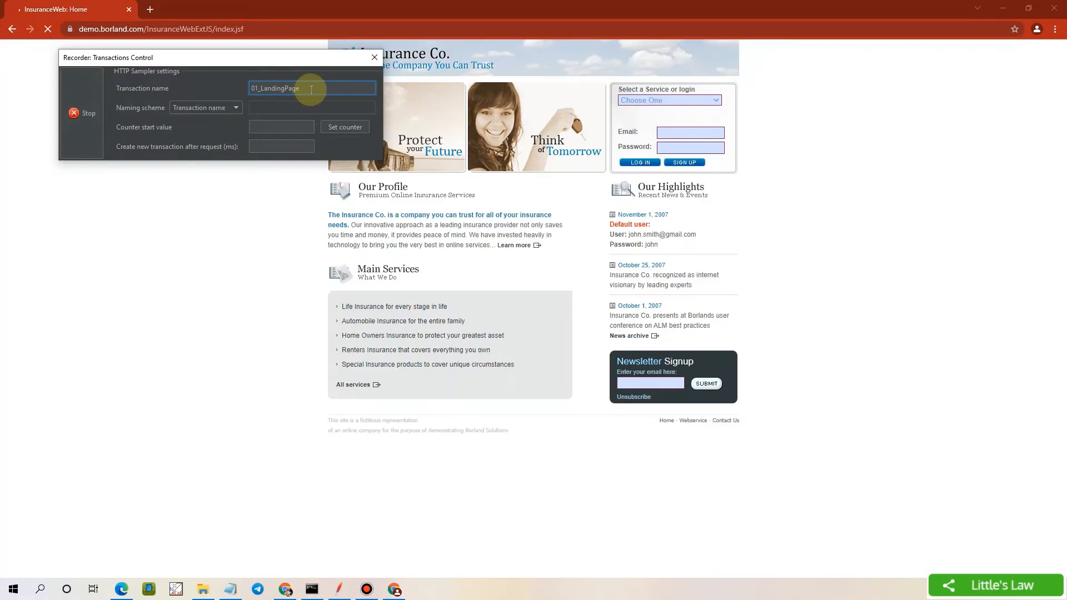
Rename the recorder's transaction from 01_LandingPage to 02_EnterCred&Login
double_click(311, 90)
type("02_EnterCred&S")
key("BackSpace")
type("Login")
Log in to InsuranceWeb with the test account's email and password, declining Chrome's password saving
left_click(673, 134)
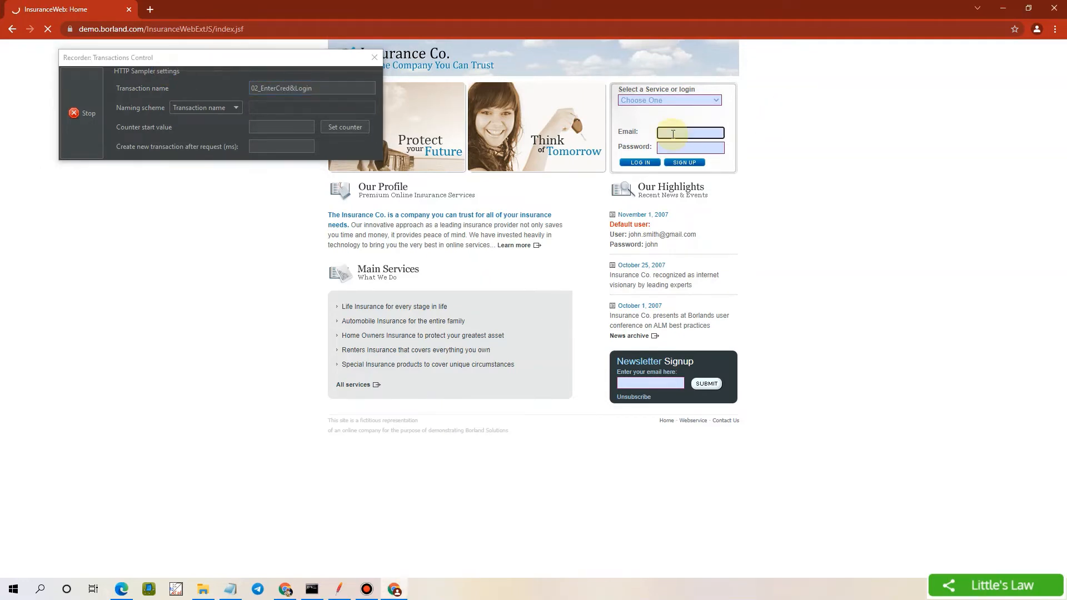
key("Tab")
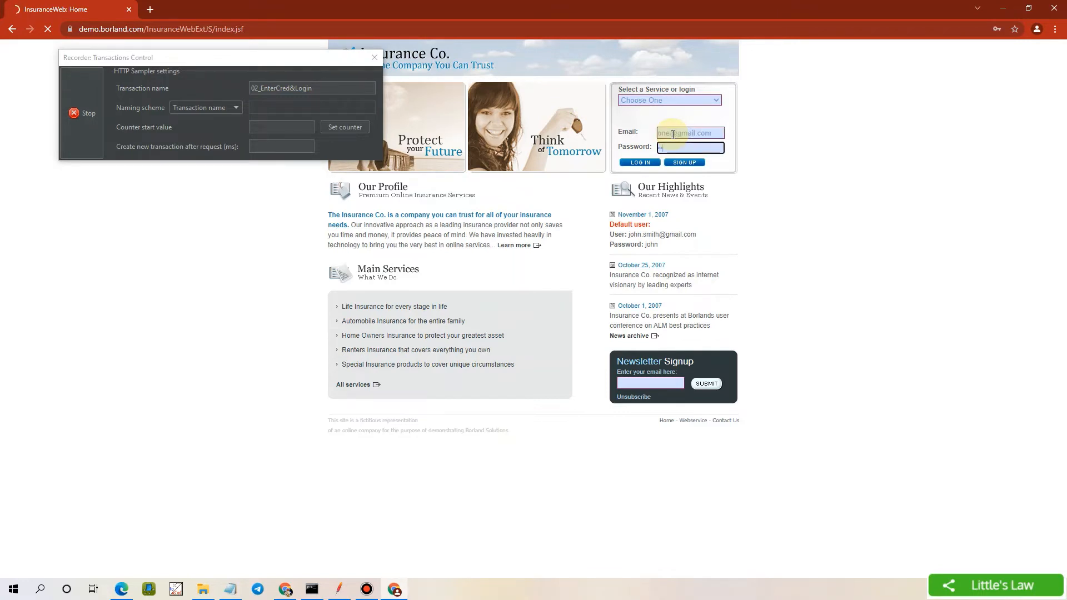
left_click(641, 166)
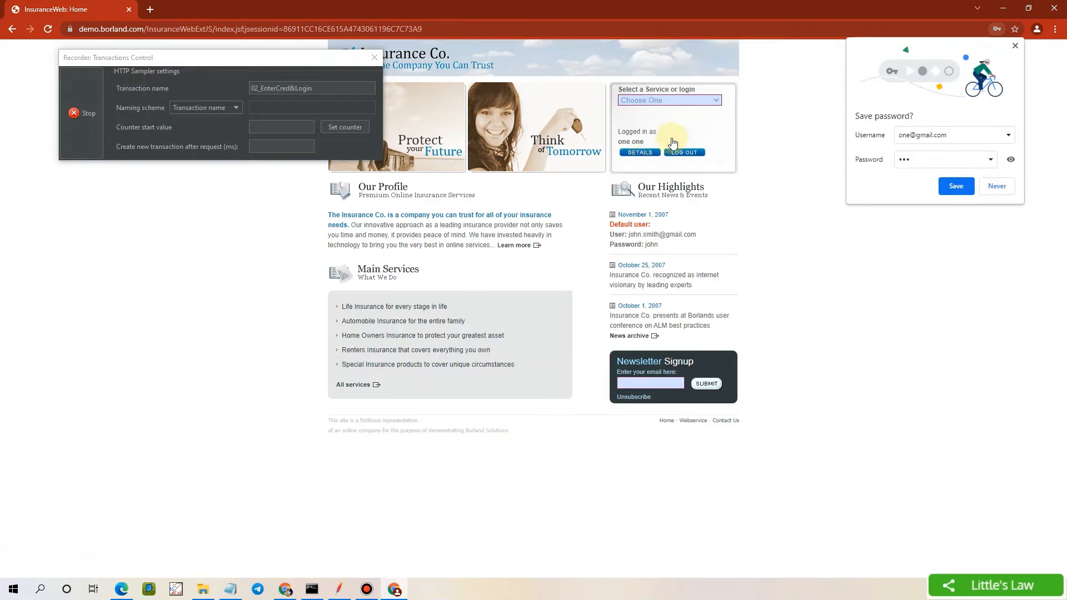
left_click(996, 187)
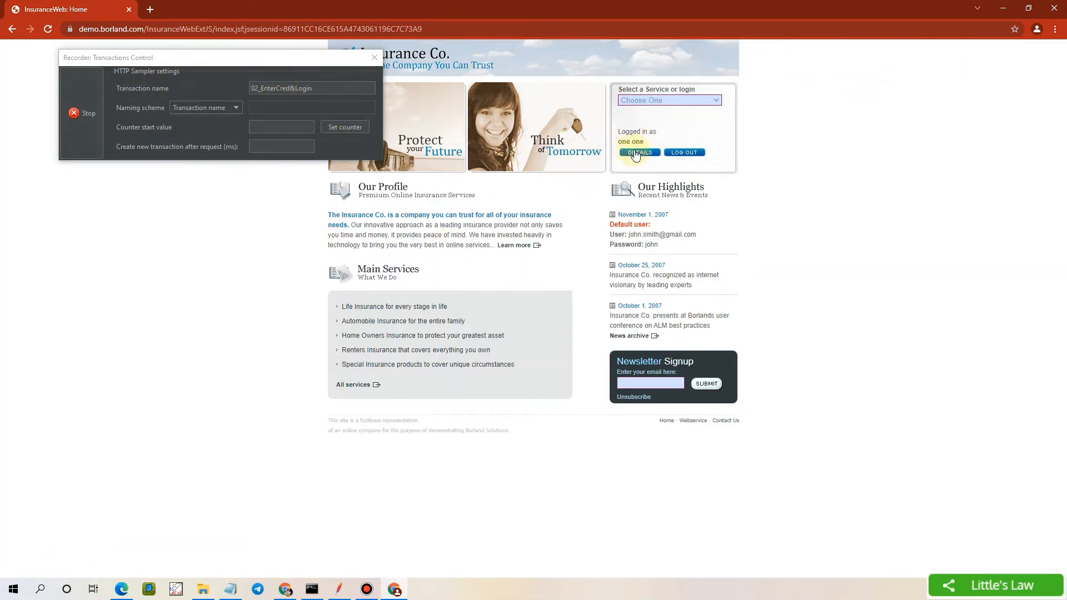
Name the transaction 03_Logout, log out of InsuranceWeb, stop the recorder and close Chrome
left_click_drag(322, 89, 195, 69)
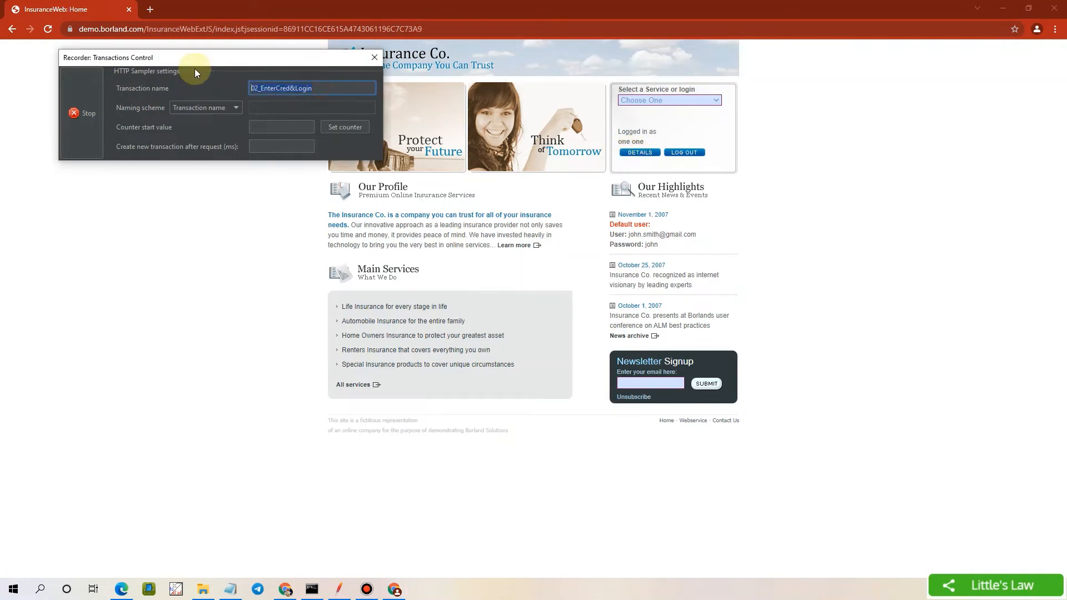
type("03_Logout")
left_click(685, 155)
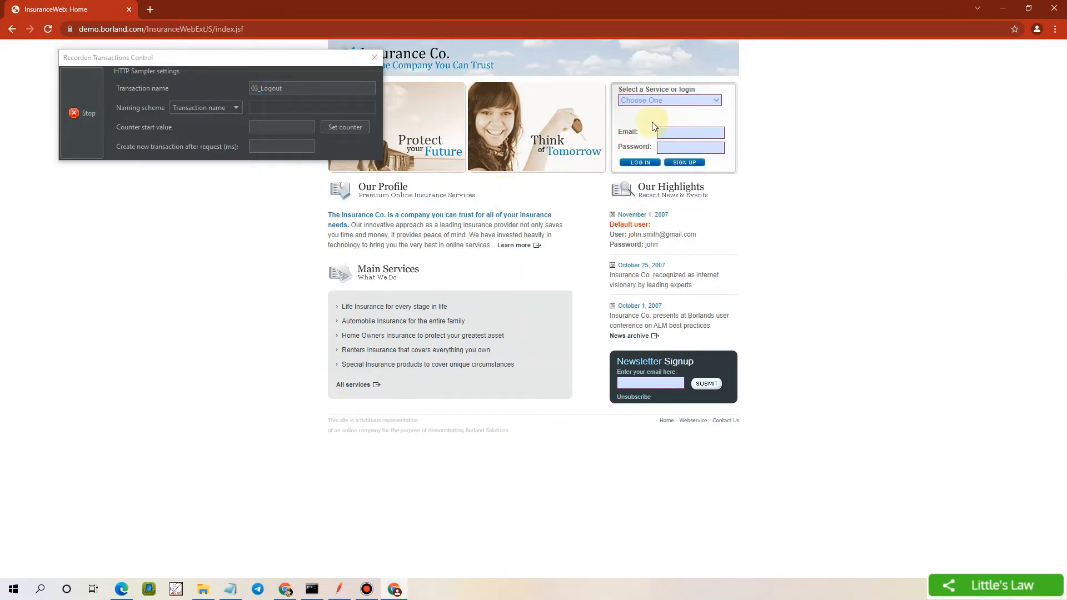
left_click(79, 115)
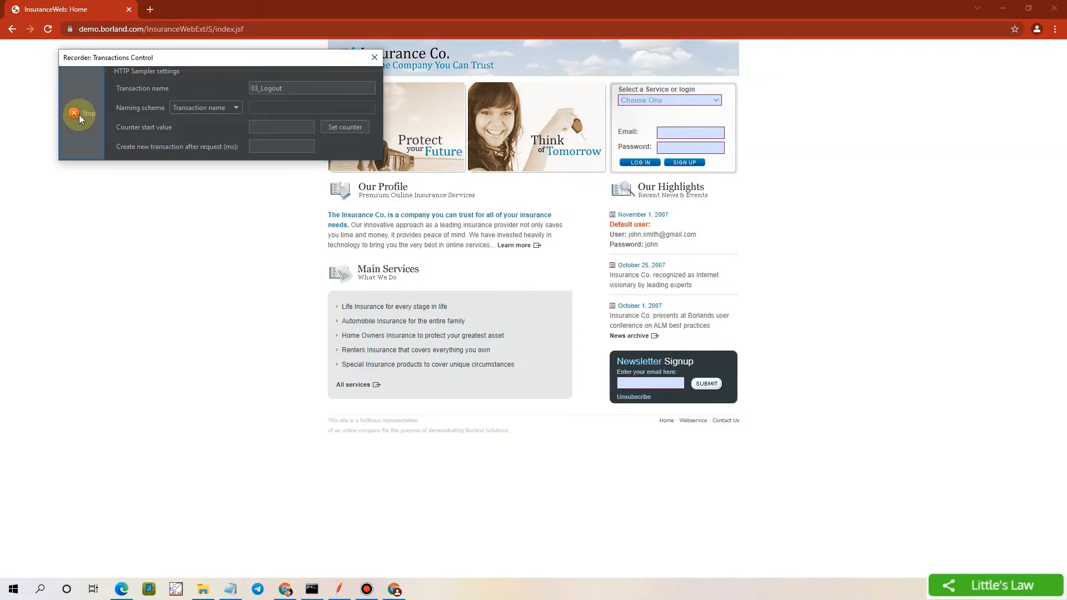
left_click(1053, 8)
Expand Recording Controller to show the three recorded transactions and clear View Results Tree
left_click(26, 106)
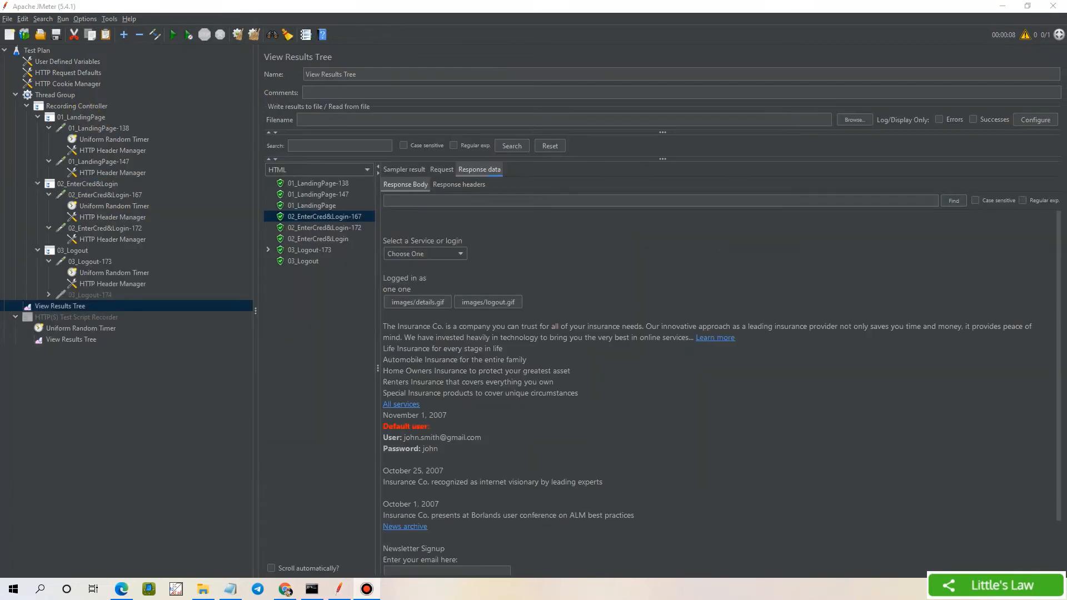
left_click(253, 35)
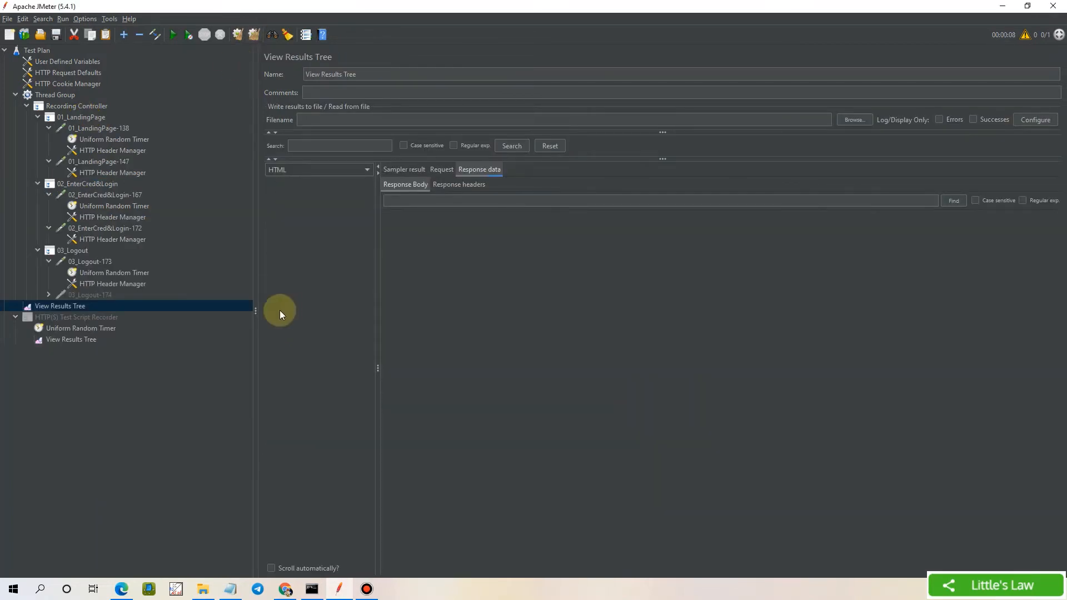
Run the plan without saving and inspect the jsessionid in 01_LandingPage-138's login.gif link
left_click(170, 34)
left_click(548, 316)
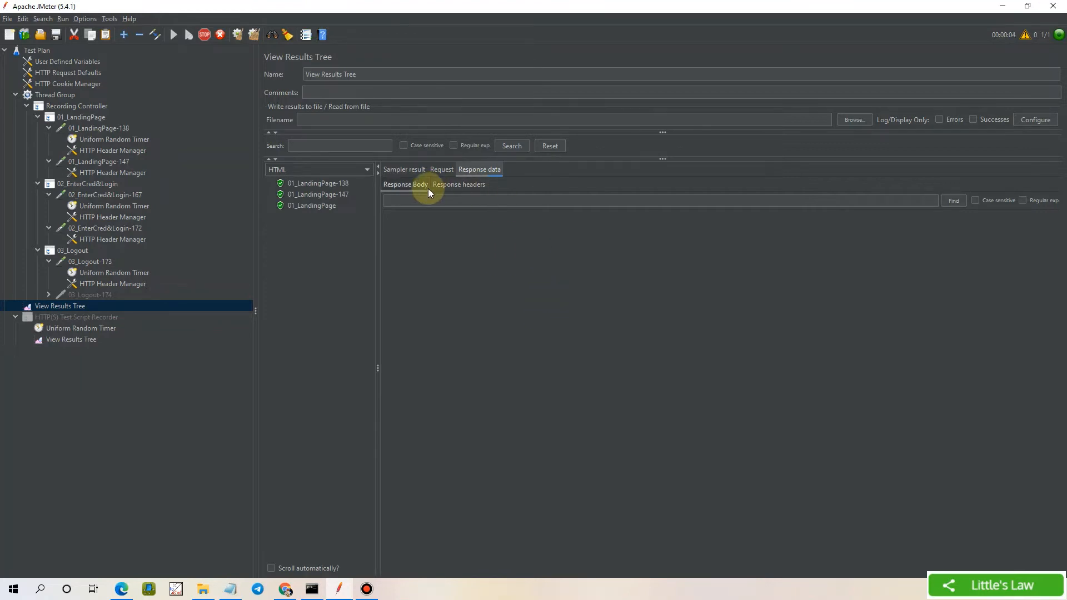
left_click(335, 185)
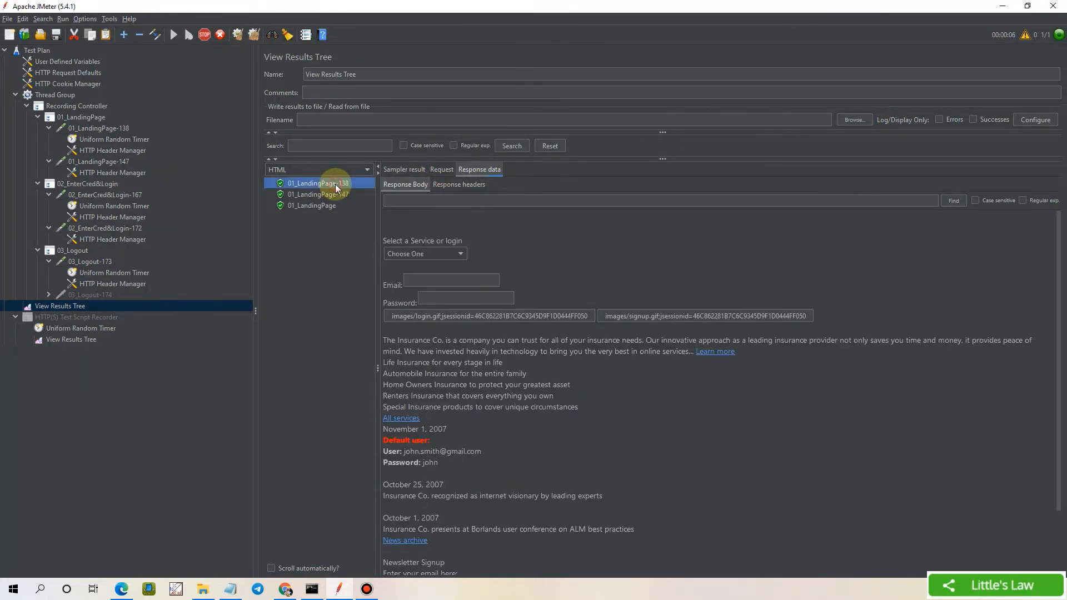
left_click(476, 316)
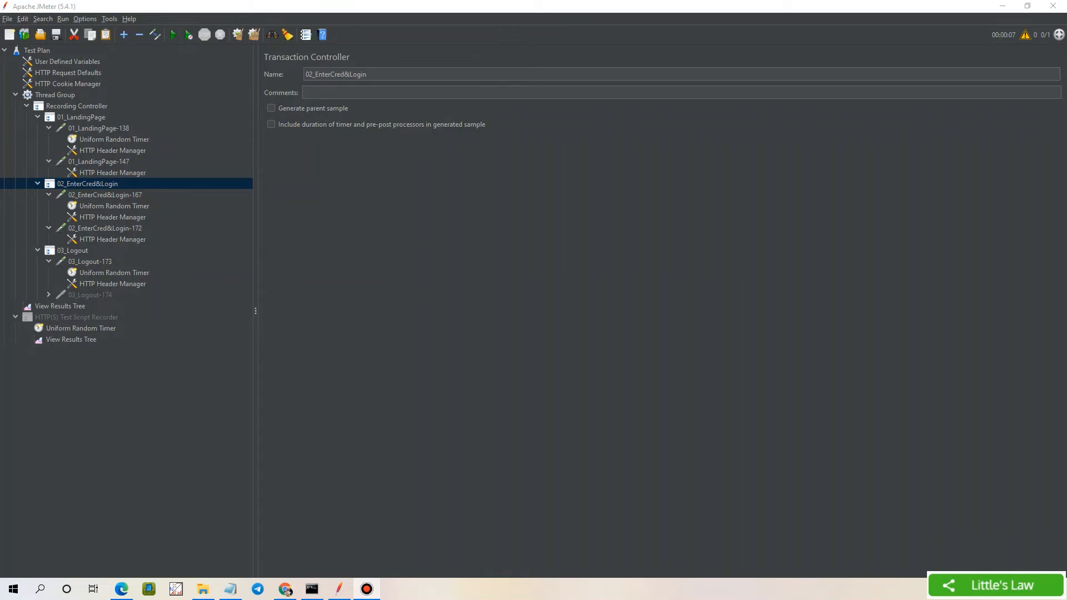
Add a CSV Data Set Config under 02_EnterCred&Login via Add > Config Element
right_click(105, 181)
mouse_move(129, 187)
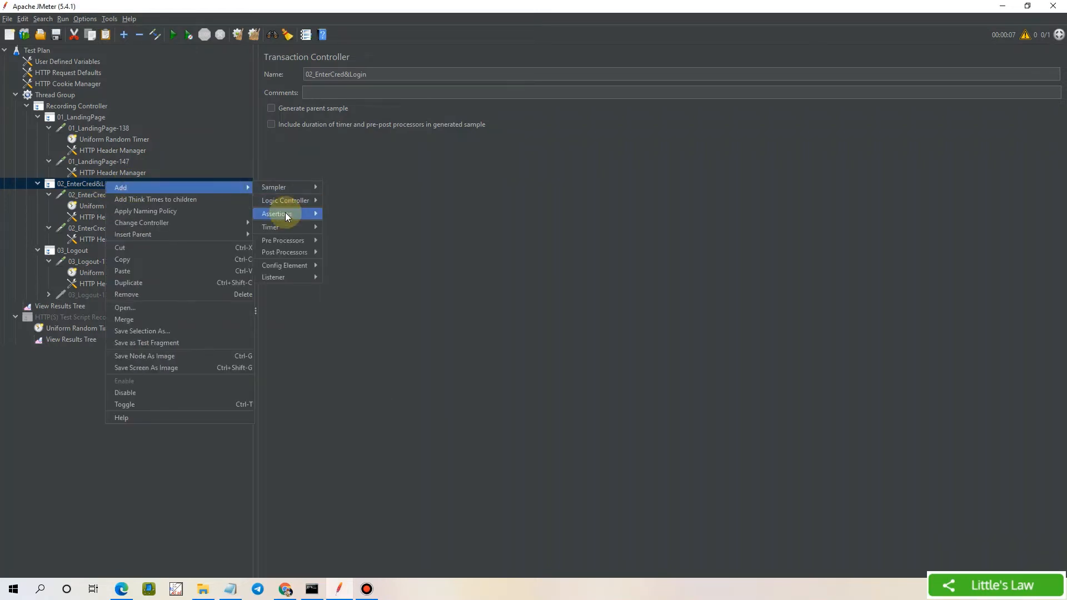
mouse_move(294, 265)
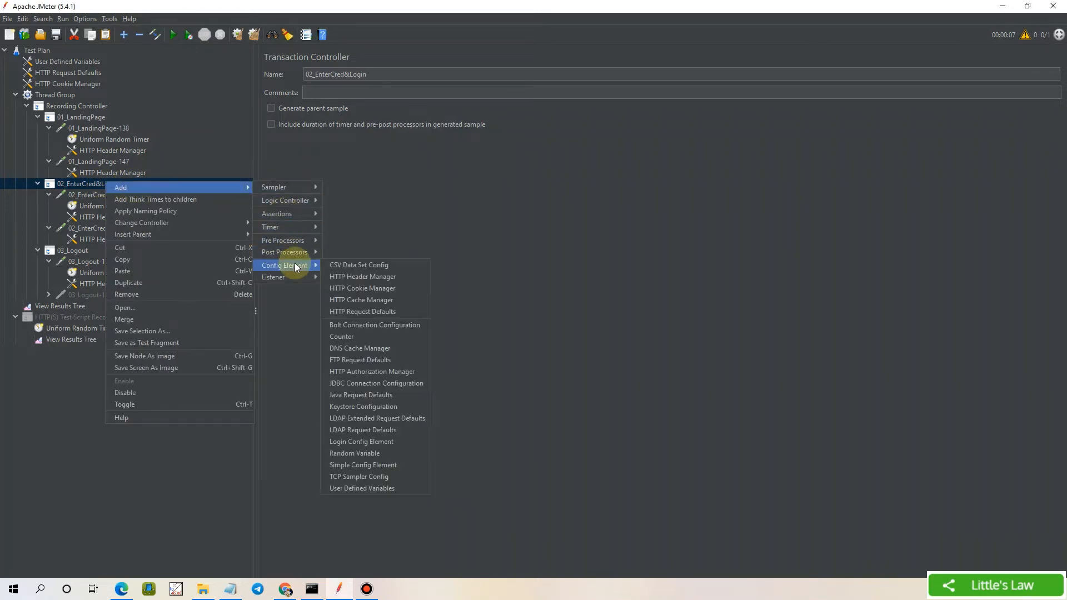
left_click(339, 266)
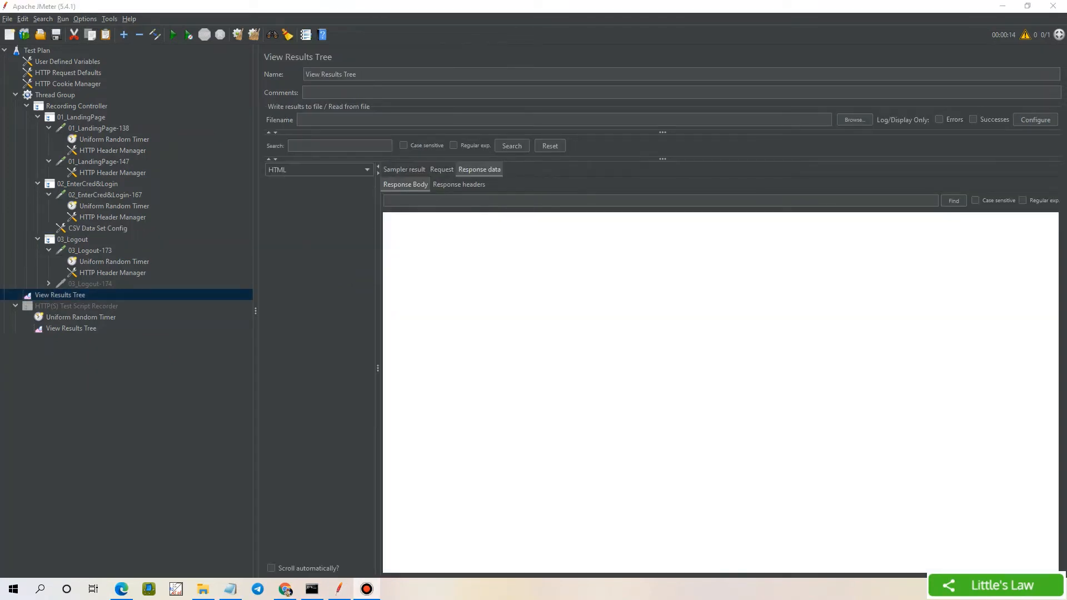
Point the CSV config at login.csv with variables username,password, and check 02_EnterCred&Login-167's parameters
left_click(97, 229)
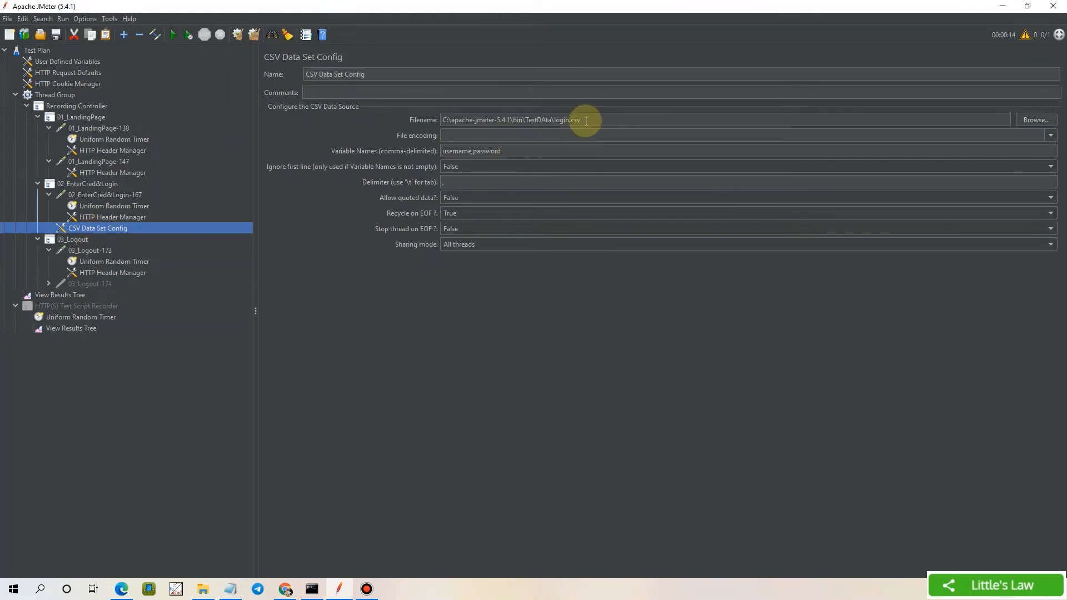
left_click_drag(587, 120, 423, 112)
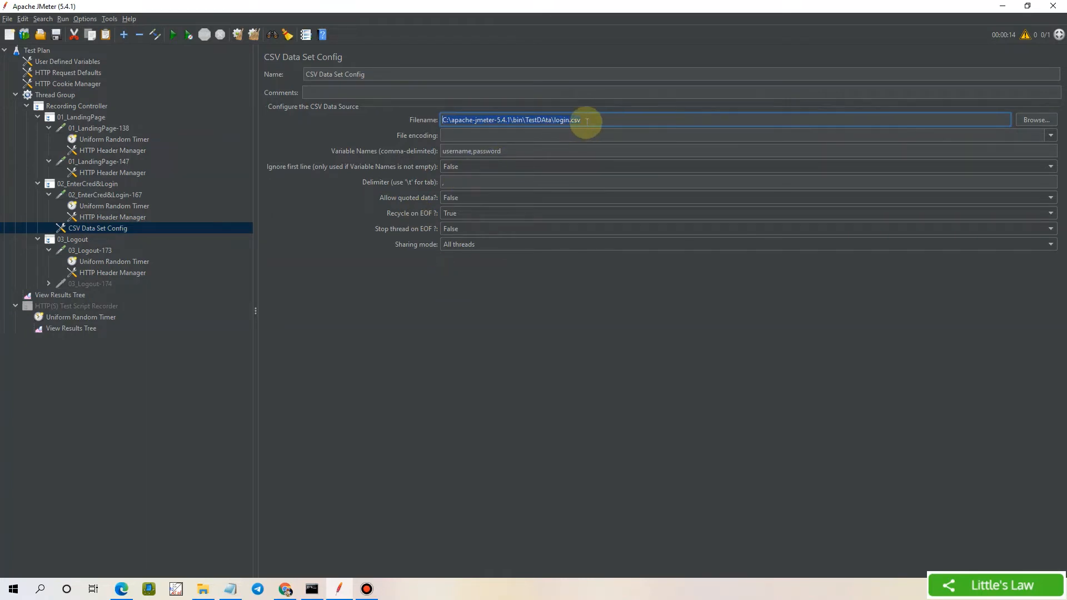
left_click_drag(508, 150, 414, 149)
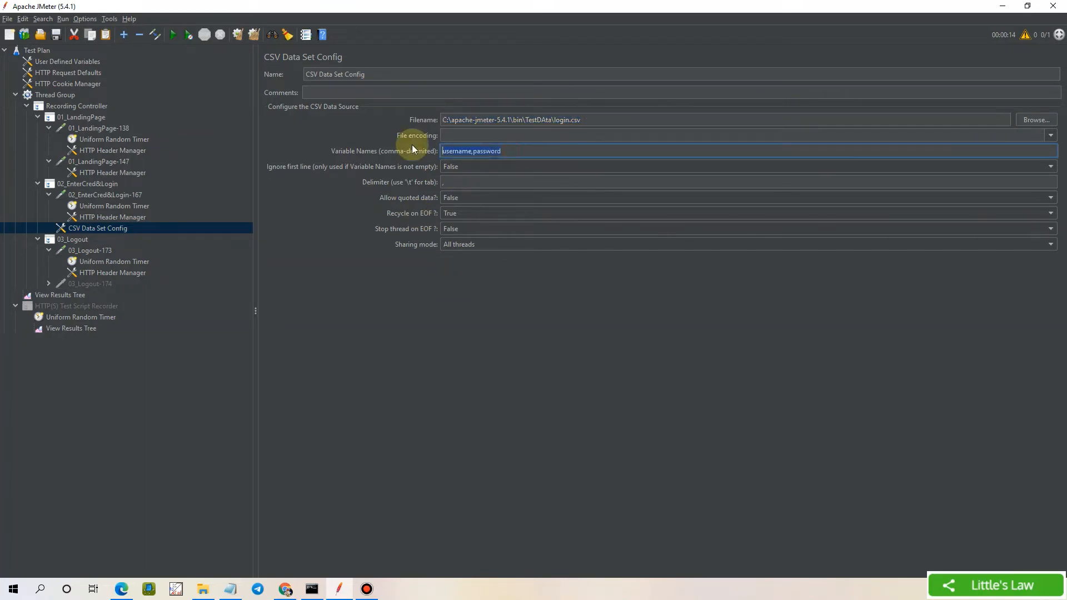
left_click(102, 193)
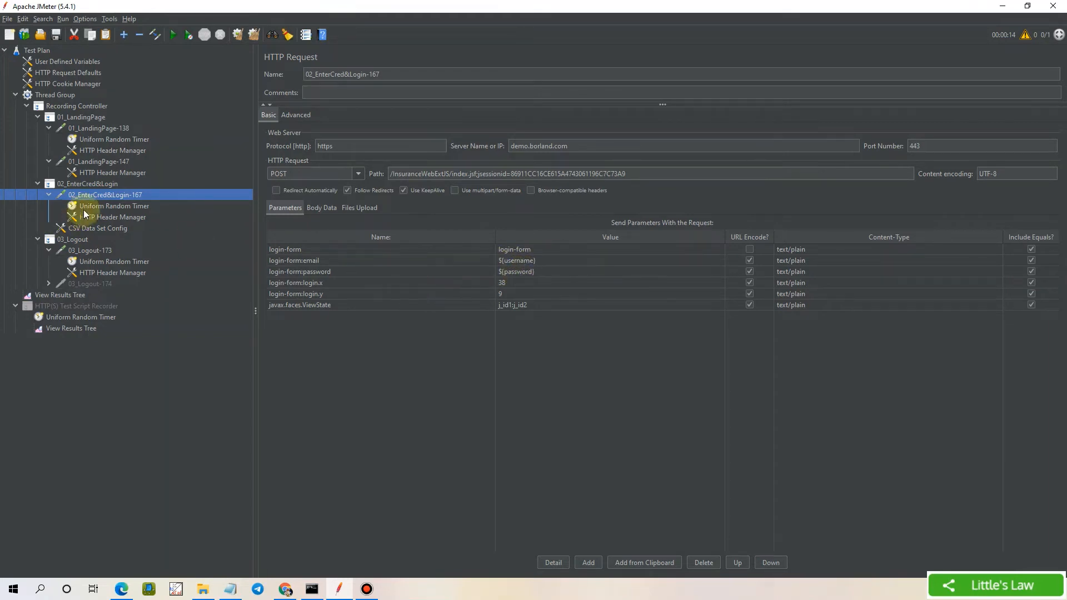
Confirm the Thread Group's loop count of 2 and start the run without saving
left_click(65, 98)
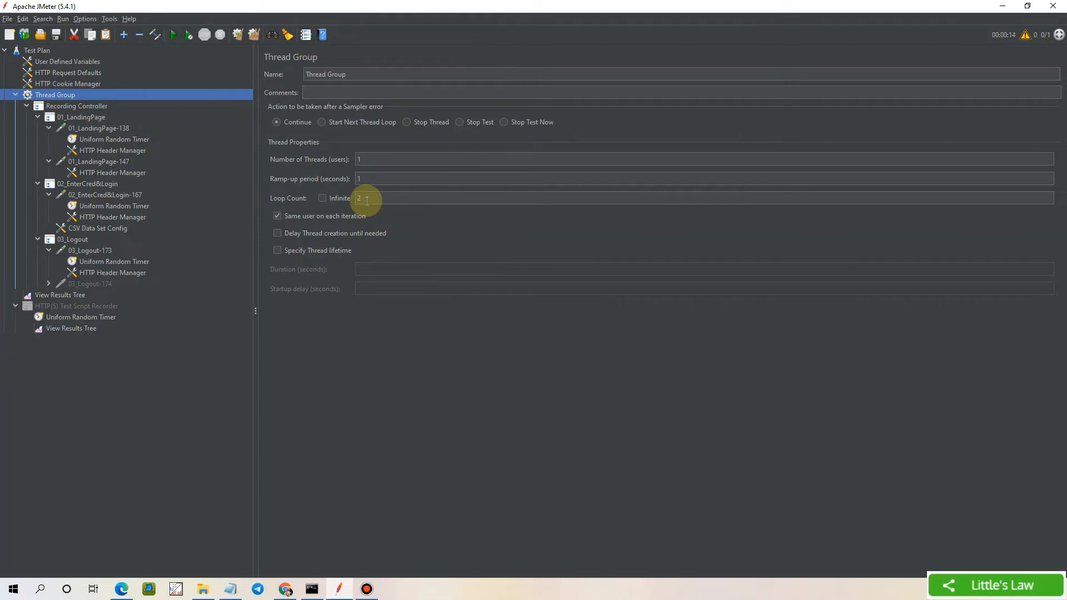
left_click(175, 35)
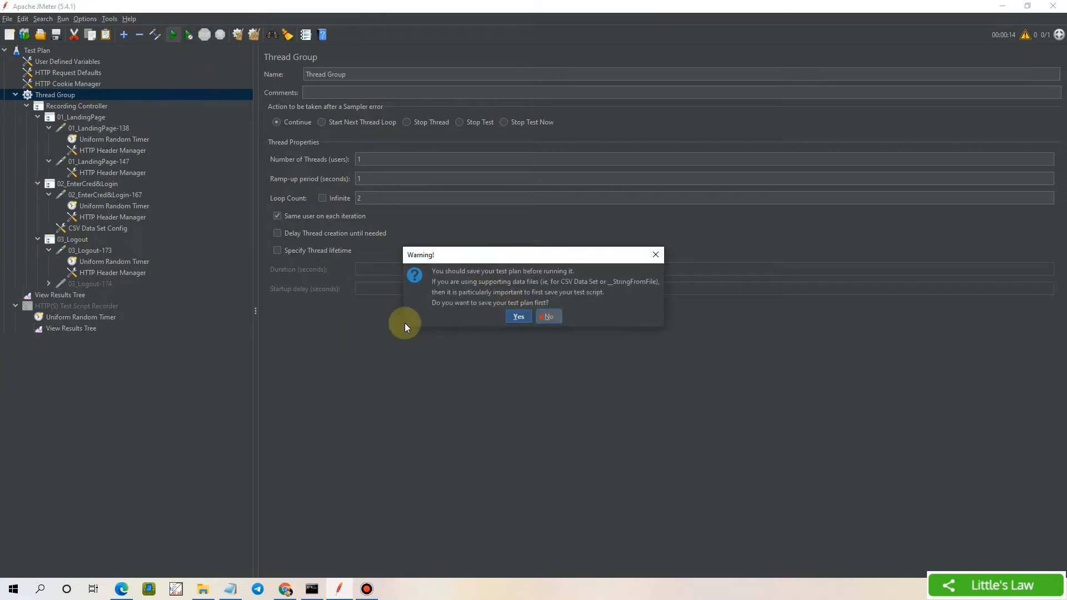
key("Return")
left_click(72, 295)
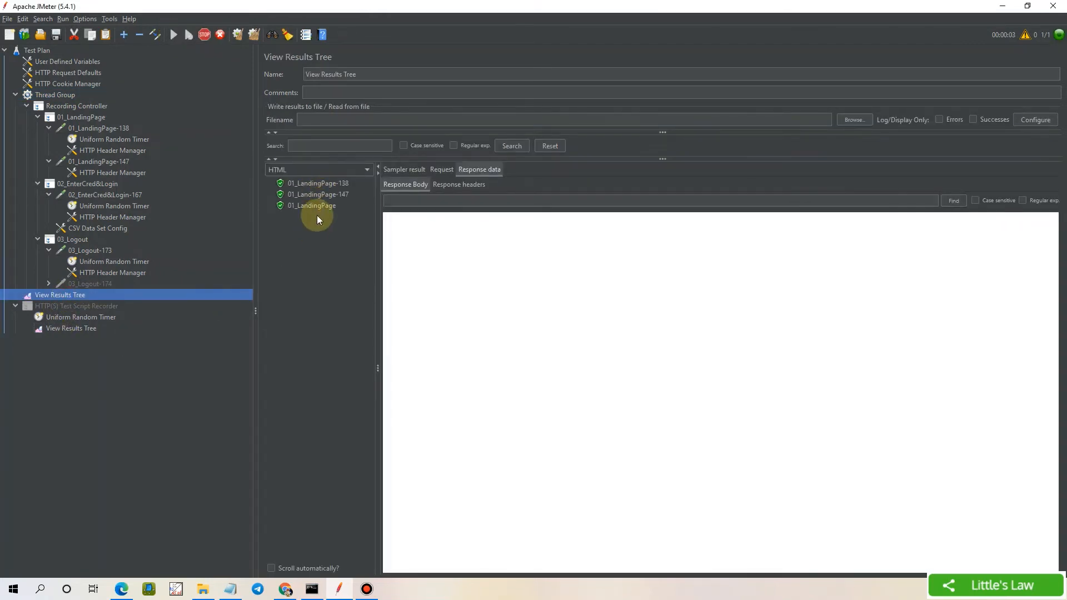
Review the landing and first login responses, confirming which CSV user the first loop logged in as
left_click(318, 195)
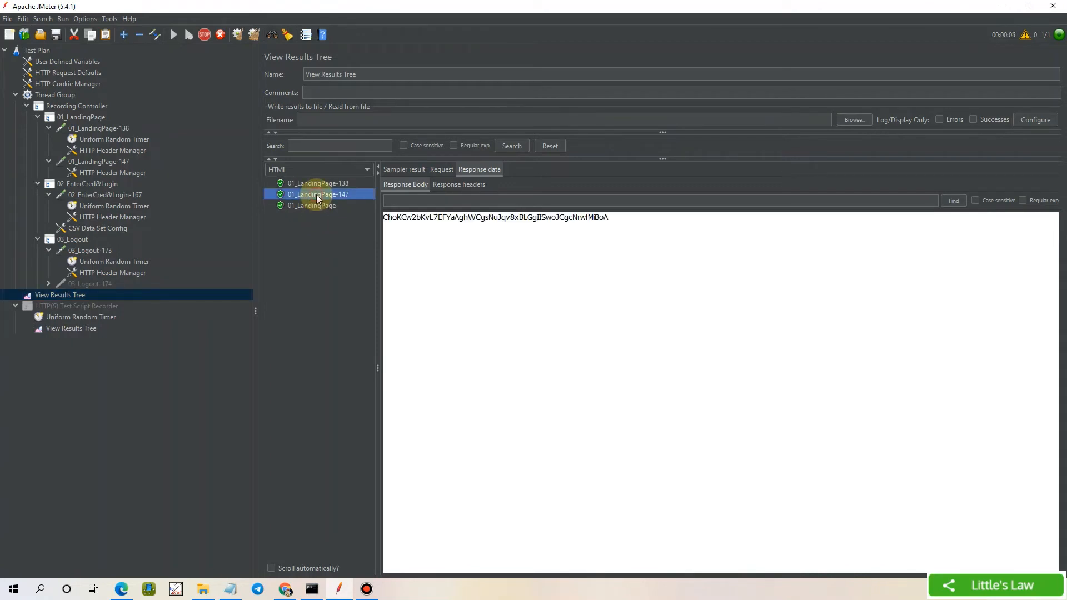
left_click(323, 205)
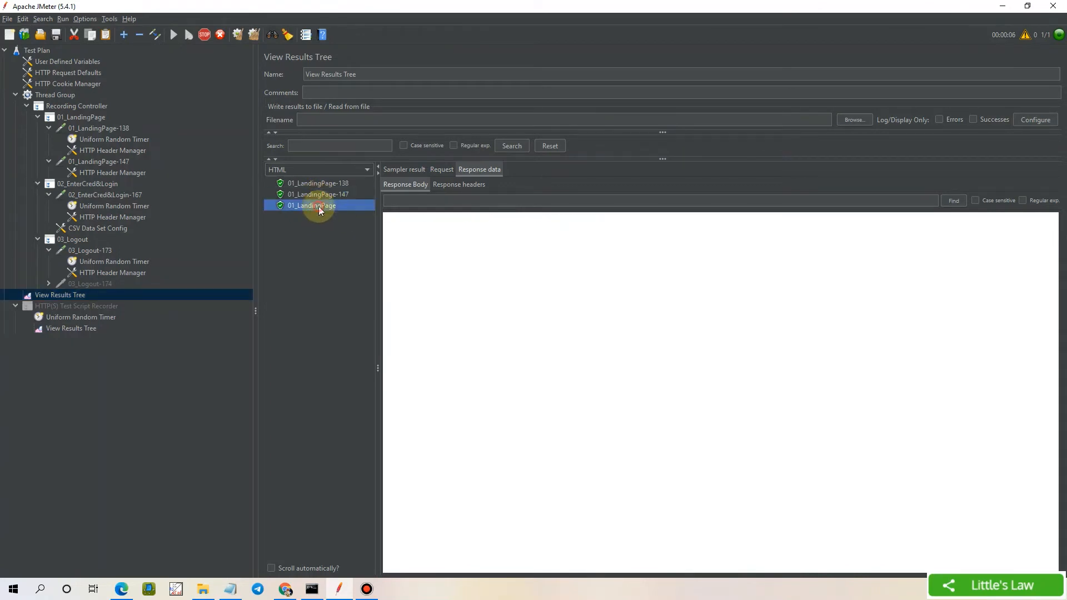
left_click(466, 186)
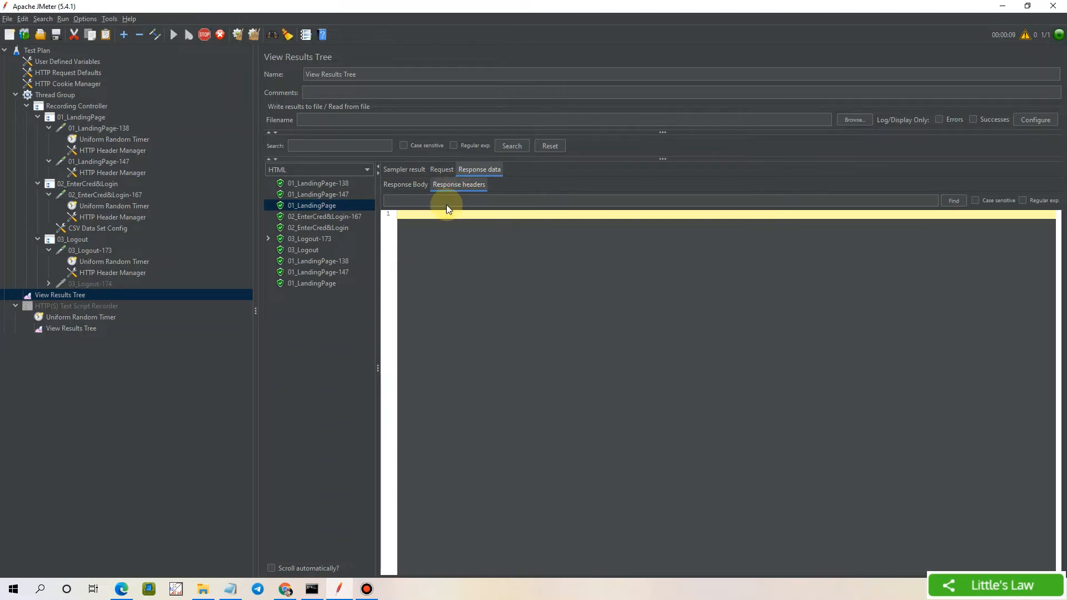
left_click(327, 217)
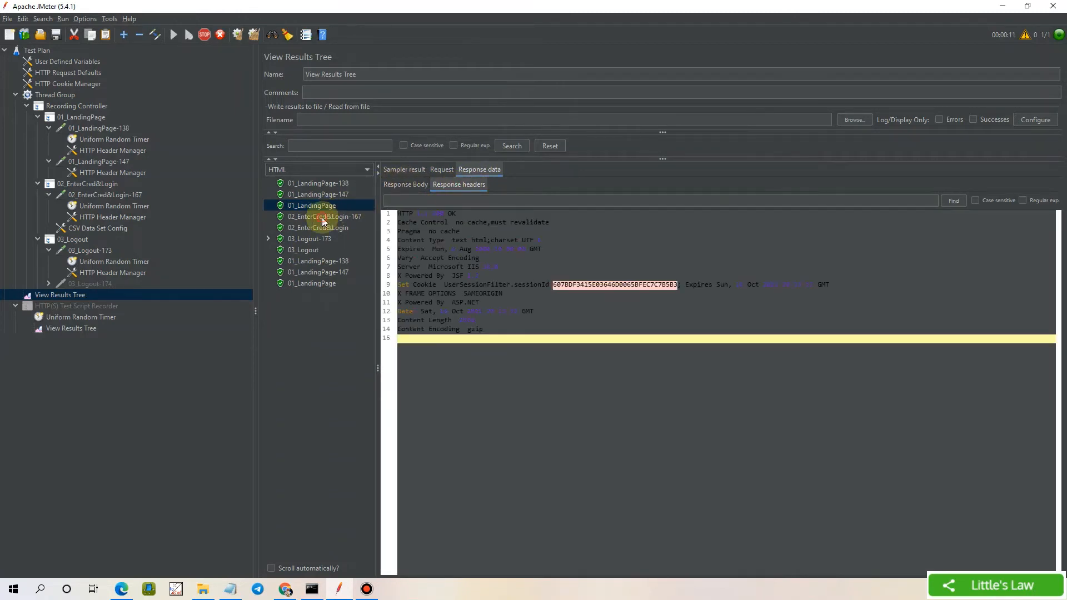
left_click(406, 185)
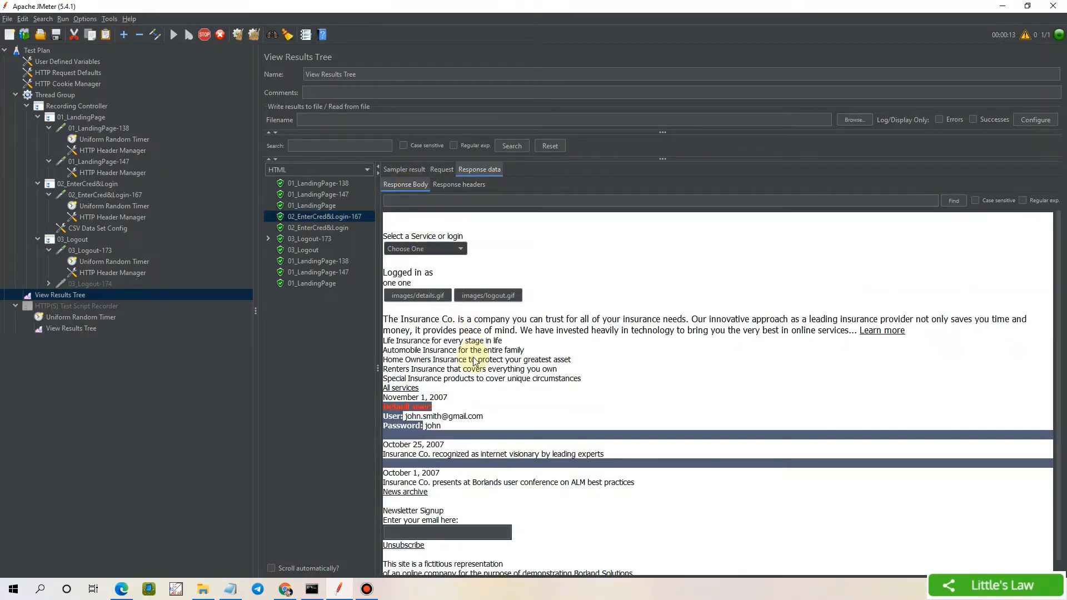
scroll(474, 360, "down", 1)
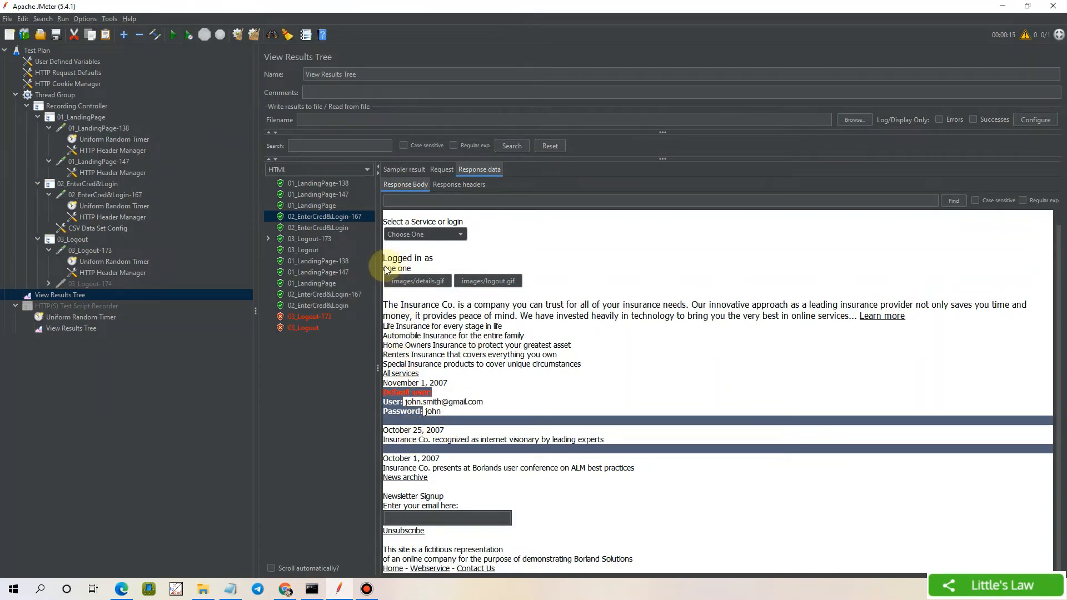
left_click_drag(384, 268, 427, 272)
Check the second loop's logged-in user and the HTTP 500 failures of 03_Logout-173 and 03_Logout
left_click(322, 293)
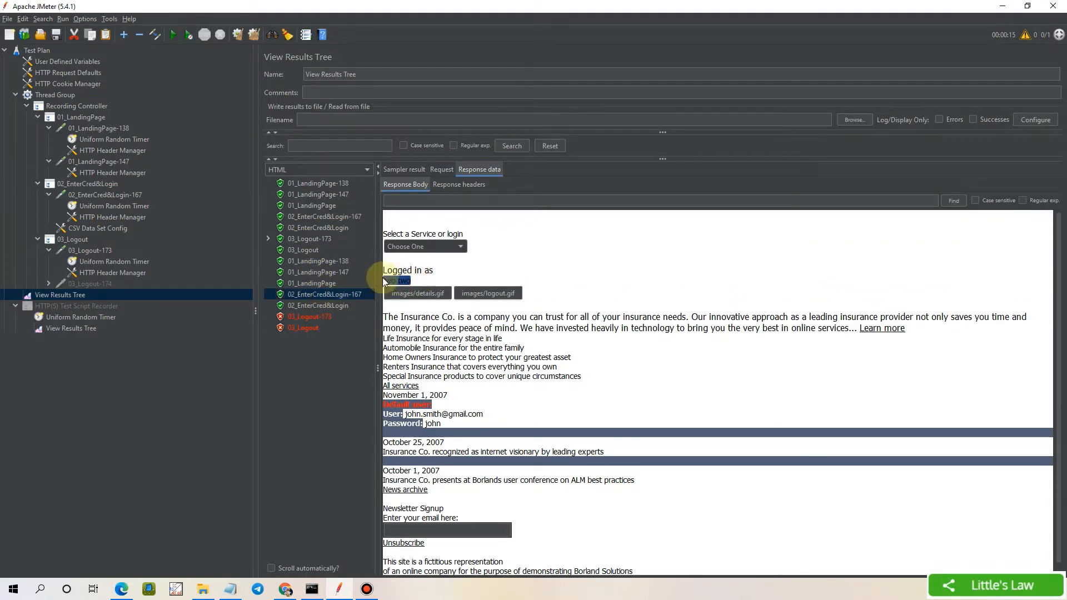
left_click(304, 317)
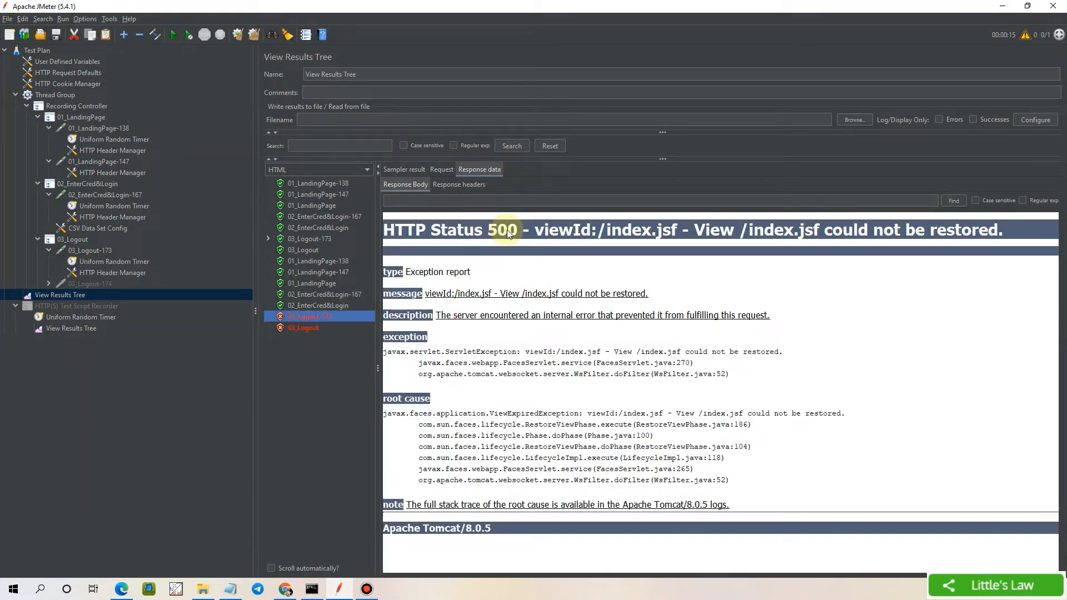
left_click(305, 318)
left_click(303, 329)
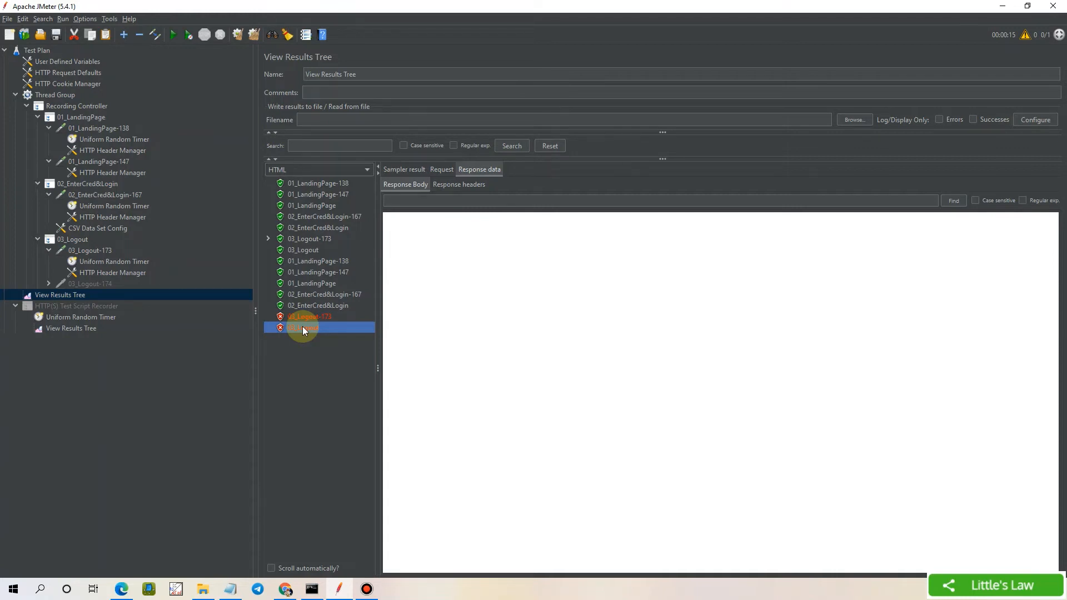
Compare the jsessionid links in both 01_LandingPage-138 responses, then select 02_EnterCred&Login
left_click(311, 185)
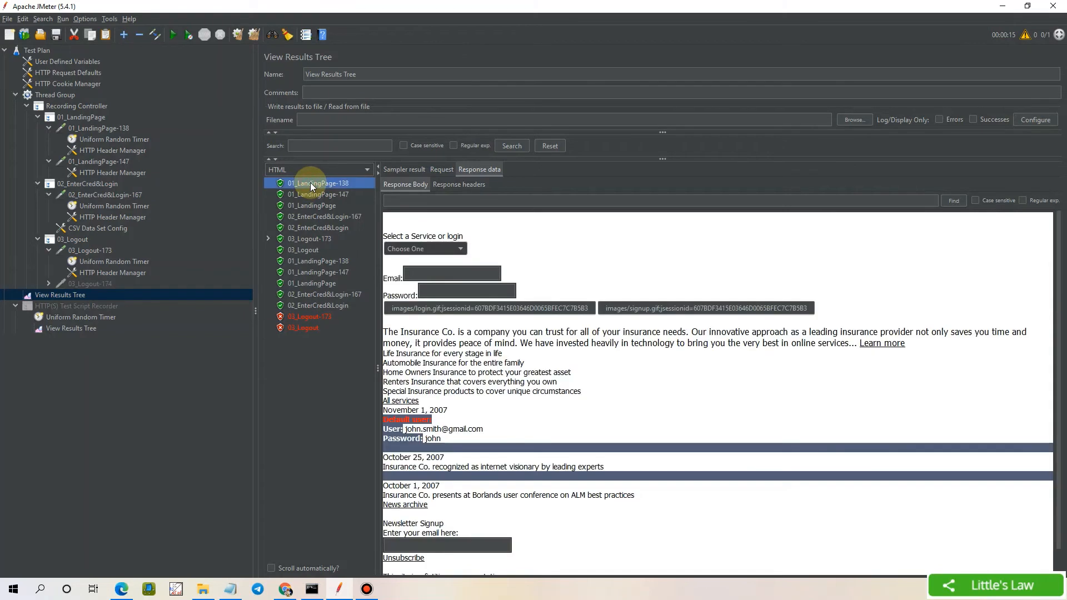
left_click(476, 308)
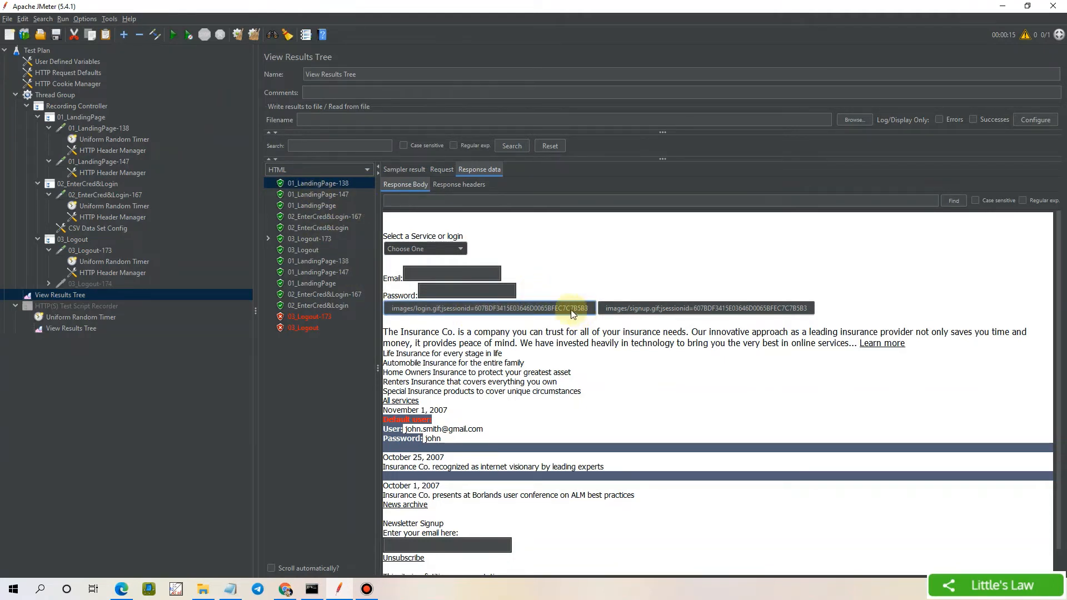
left_click(309, 262)
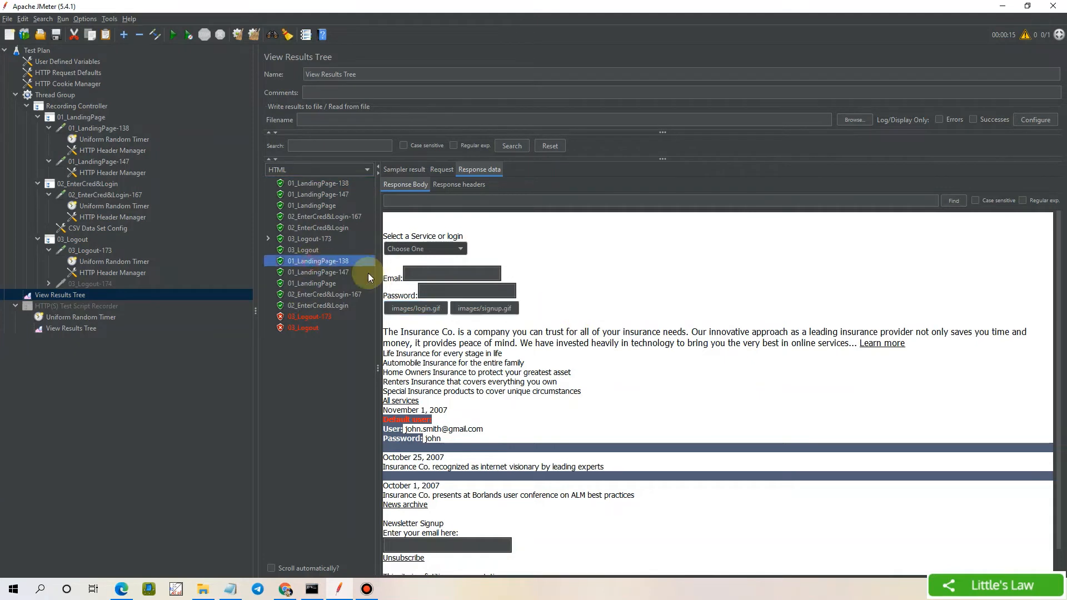
left_click(325, 185)
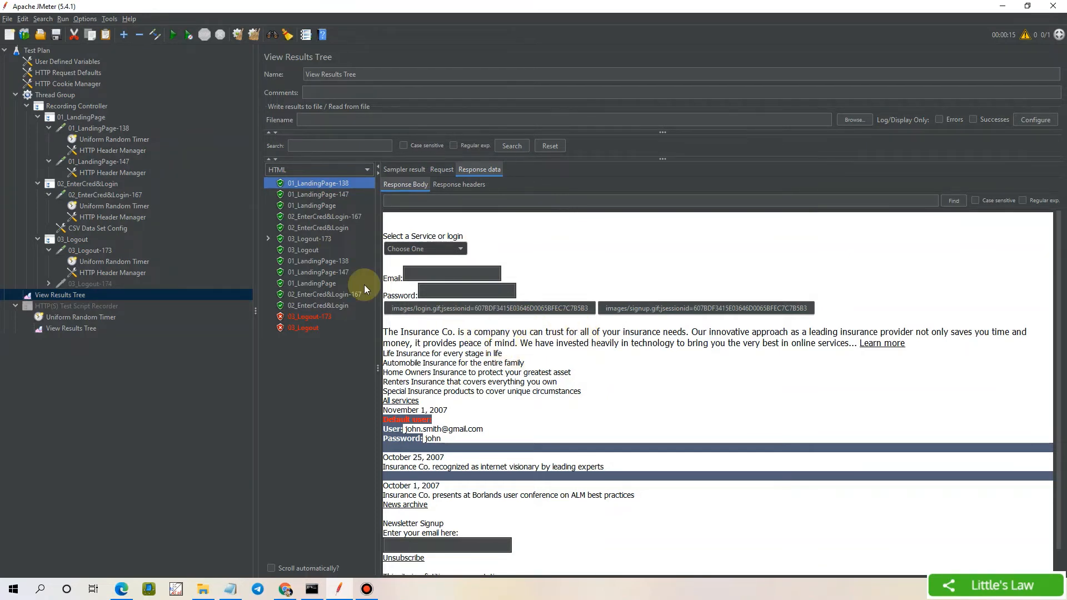
left_click(97, 184)
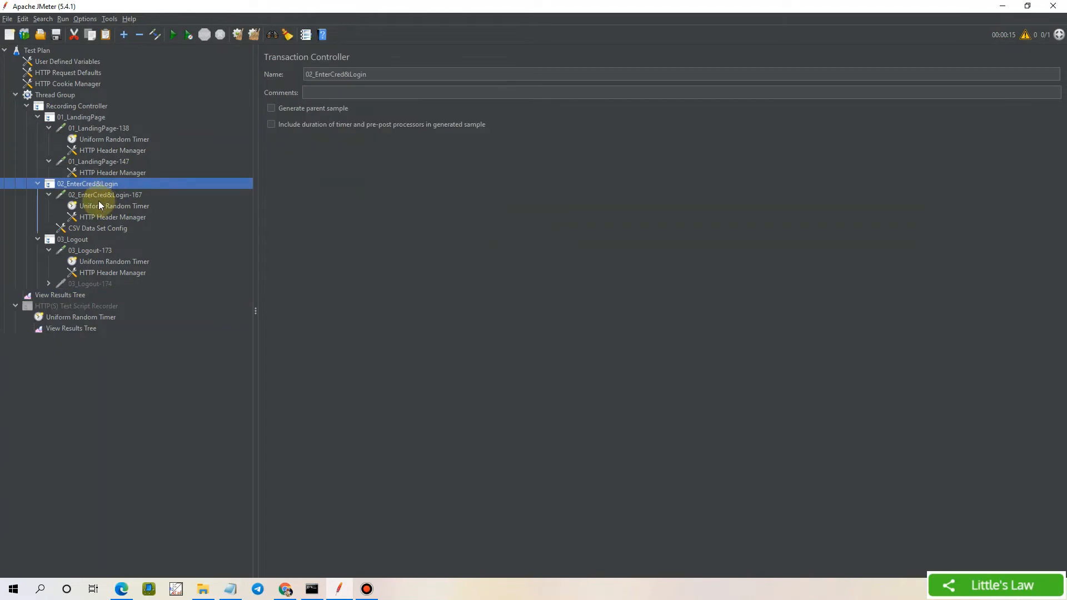
Highlight the hard-coded jsessionid in 02_EnterCred&Login-167's Path, then show 01_LandingPage's settings
left_click(99, 197)
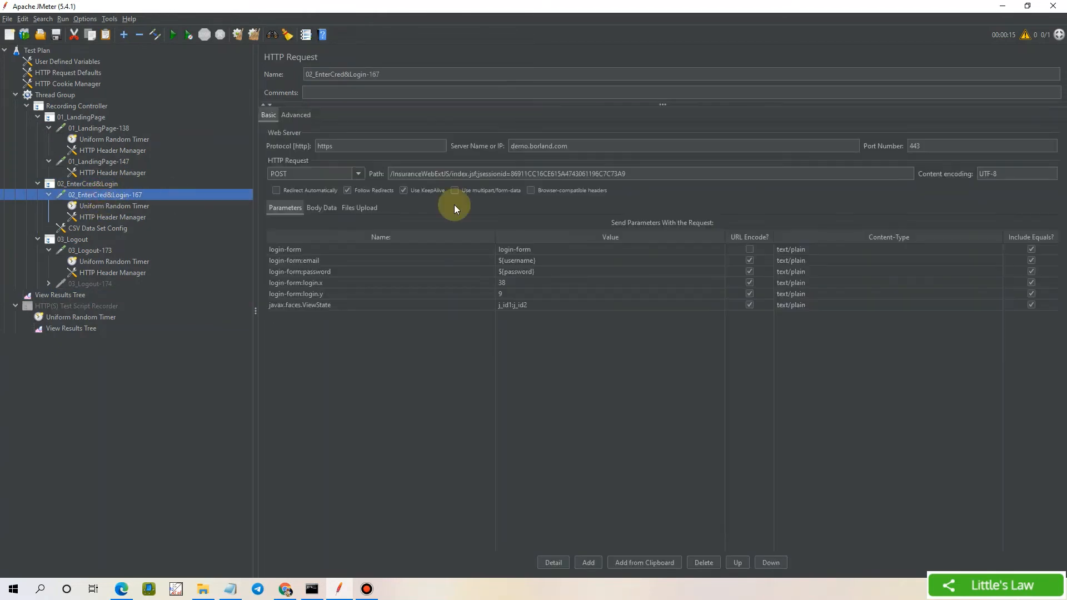
triple_click(510, 174)
double_click(639, 175)
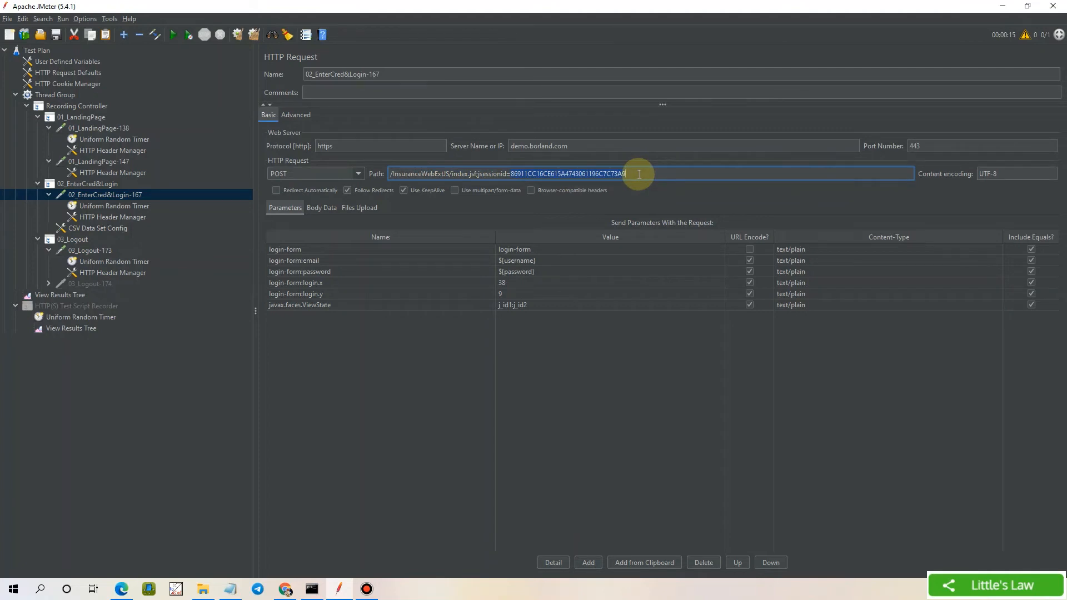
left_click(81, 117)
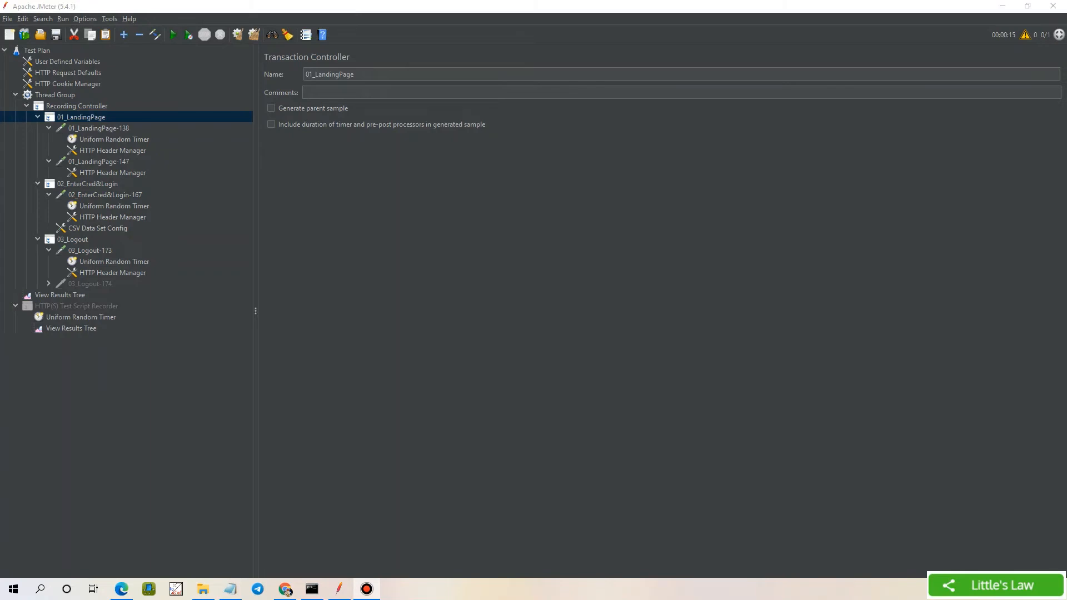
Add a Regular Expression Extractor post-processor under the 01_LandingPage transaction
right_click(78, 118)
mouse_move(92, 123)
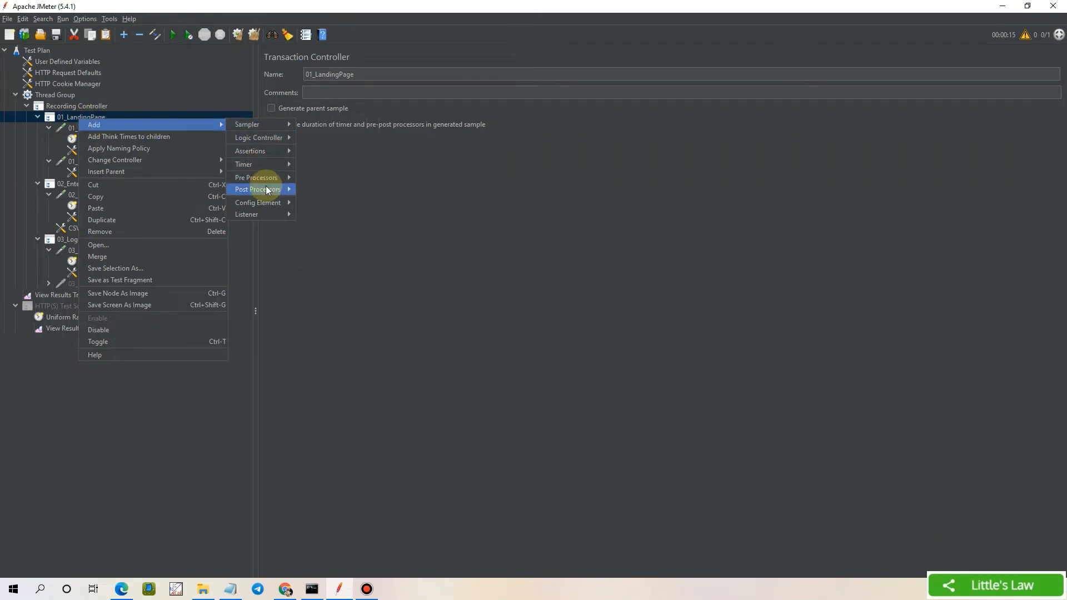
mouse_move(266, 188)
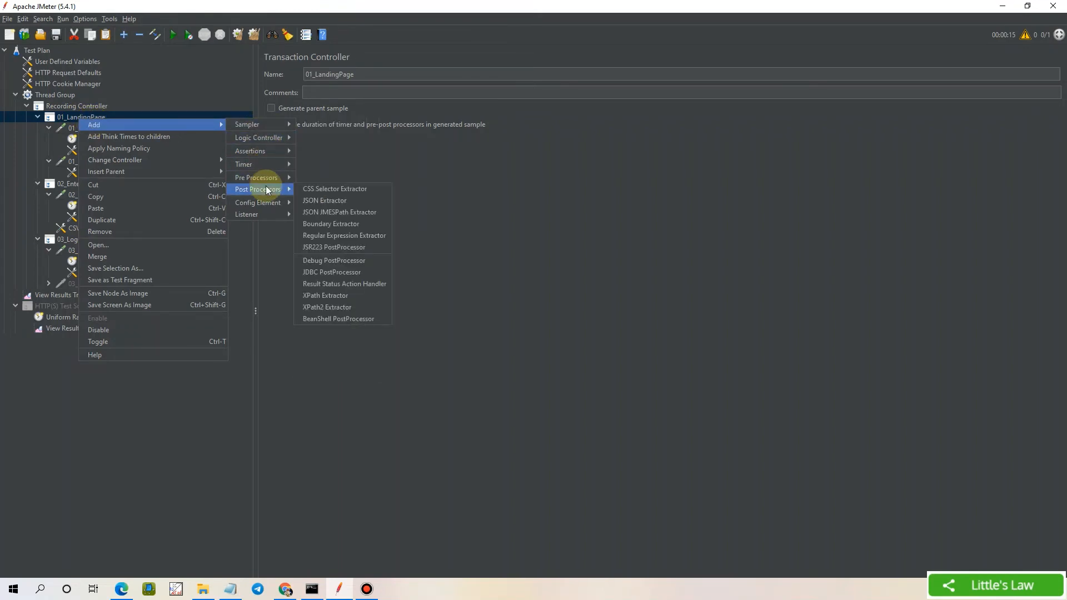
left_click(322, 236)
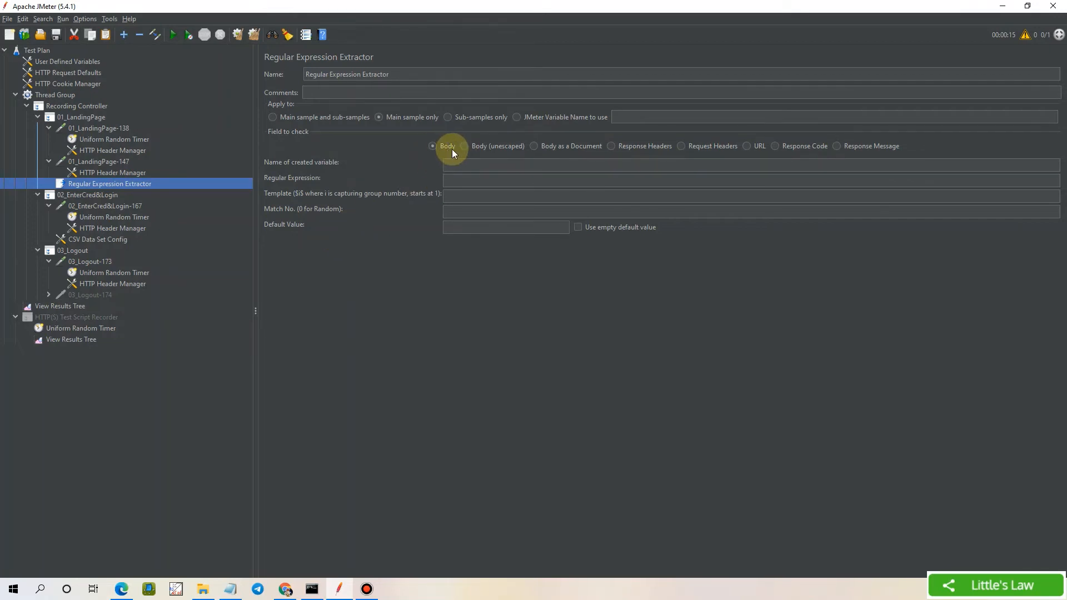
left_click(61, 306)
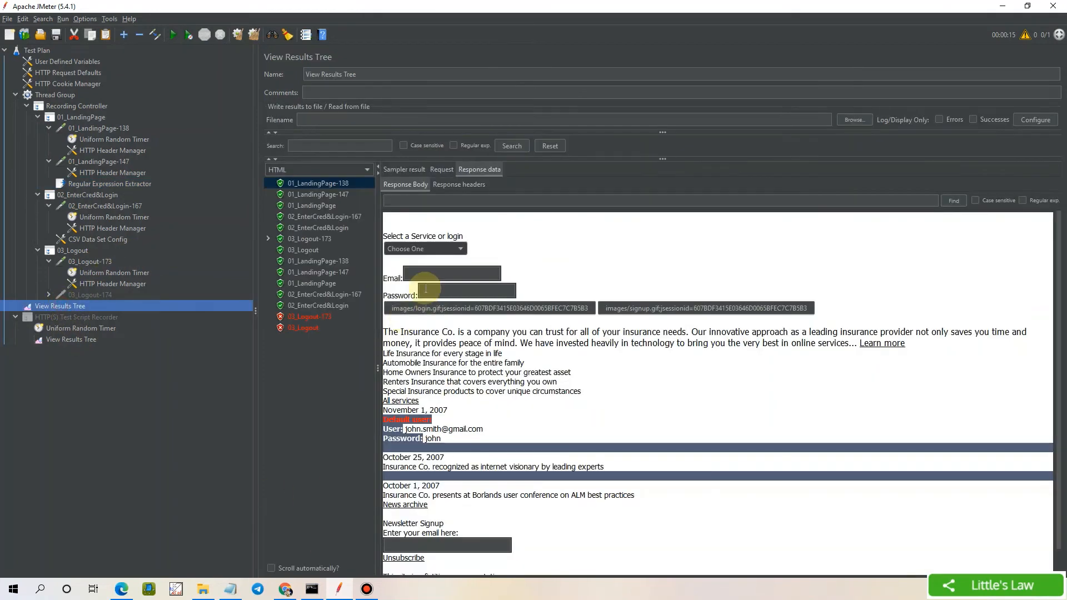
left_click(420, 185)
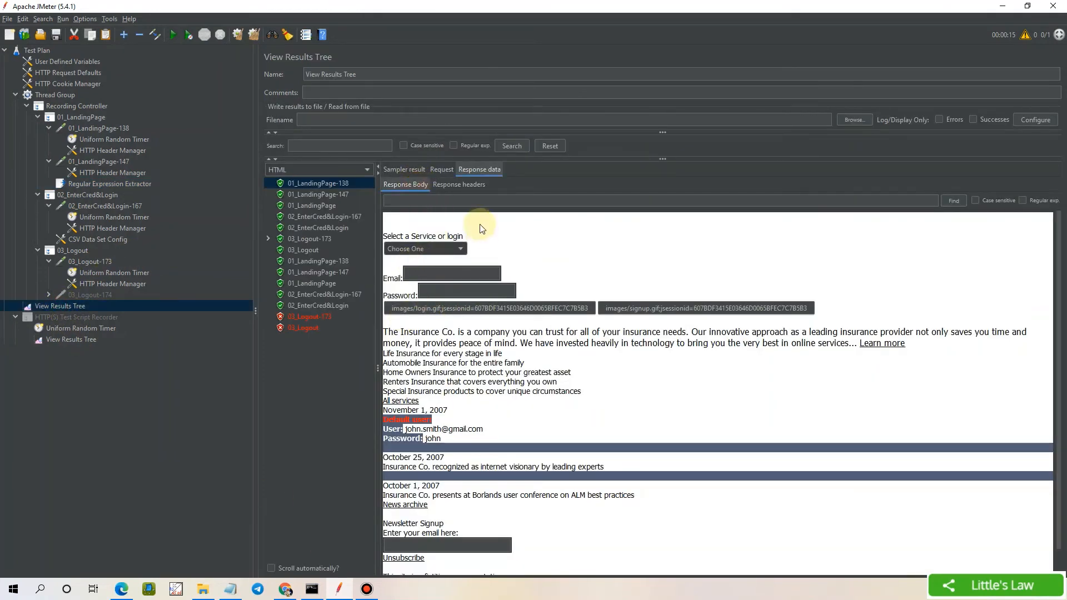
left_click(457, 185)
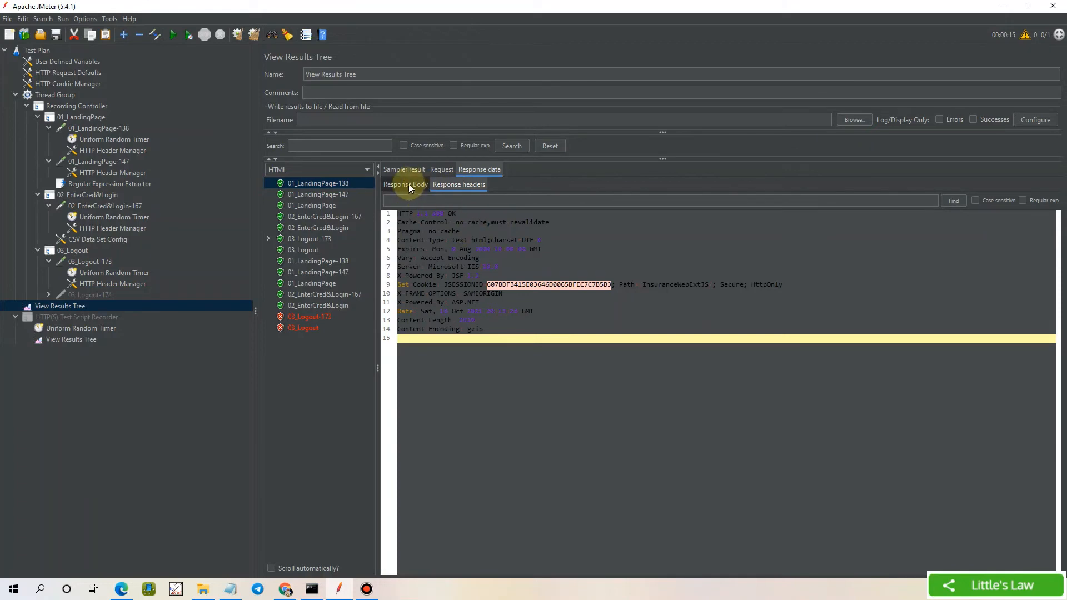
left_click(408, 186)
left_click(459, 185)
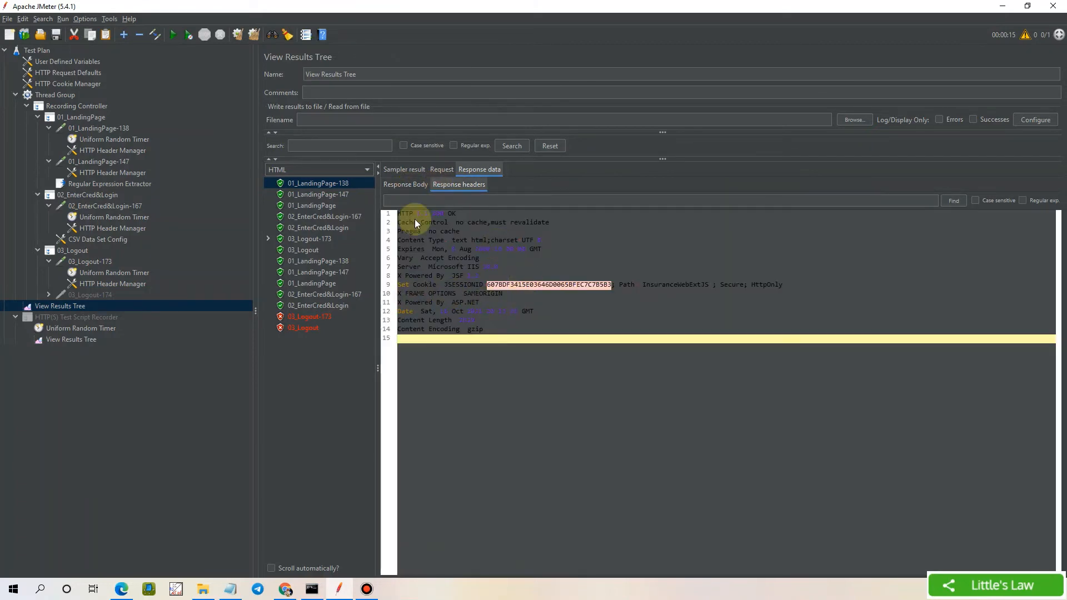
left_click(397, 186)
left_click(443, 184)
left_click_drag(445, 285, 609, 286)
double_click(528, 286)
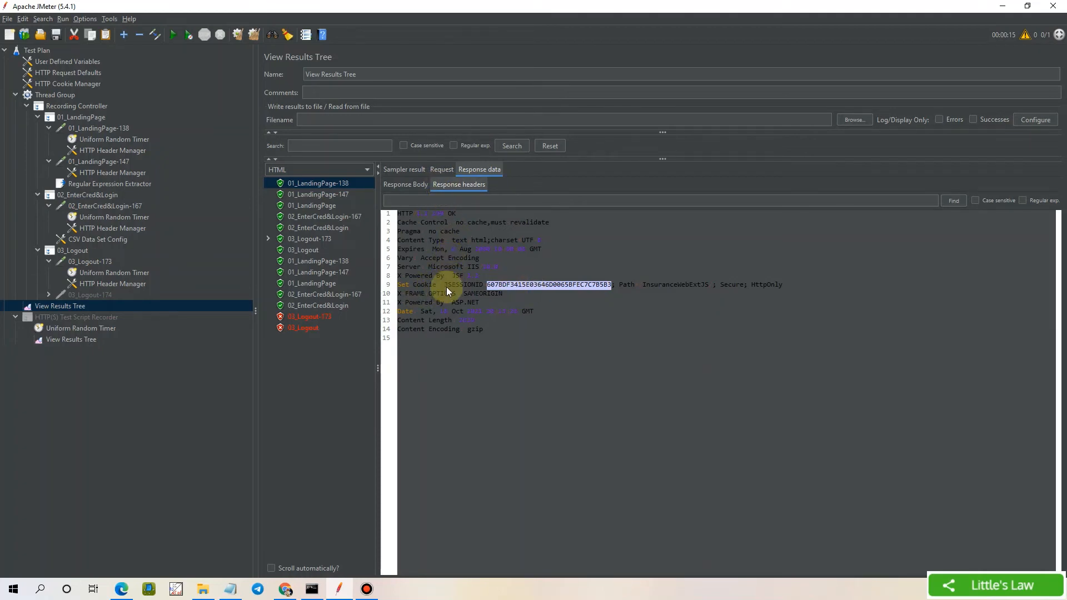
left_click_drag(442, 283, 448, 283)
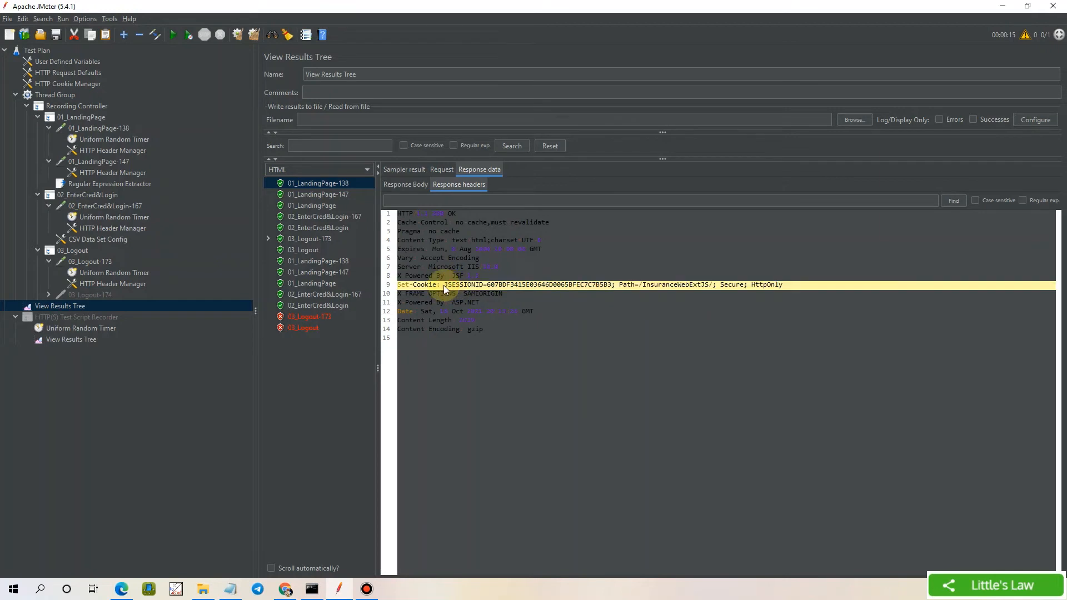
left_click_drag(443, 285, 485, 285)
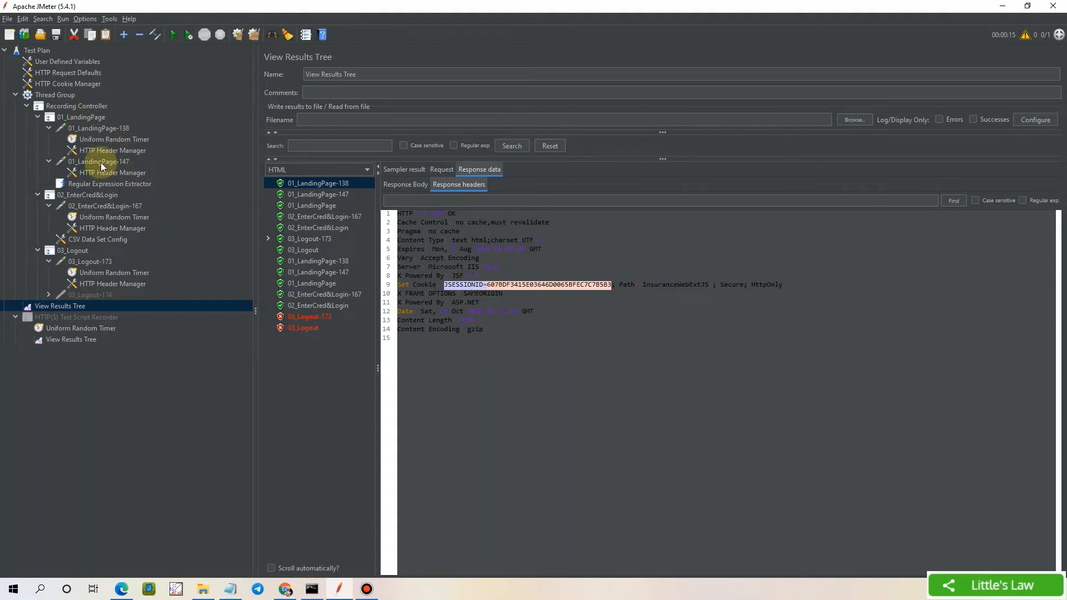
left_click(105, 184)
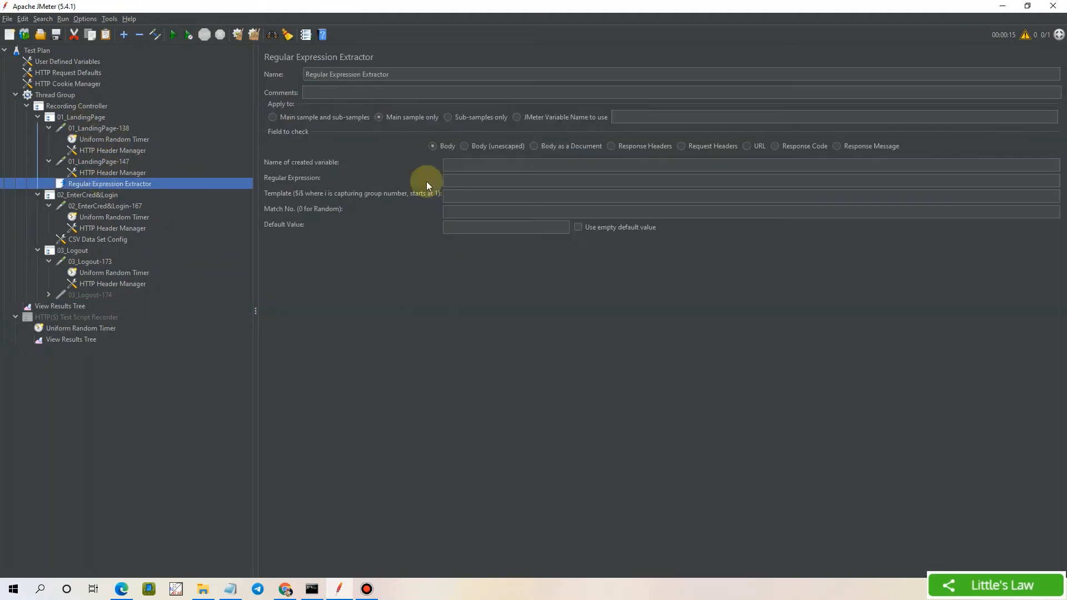
Name the extractor's variable JSESSIONID, set it to check Response Headers, and return to View Results Tree
left_click(461, 166)
type("JS")
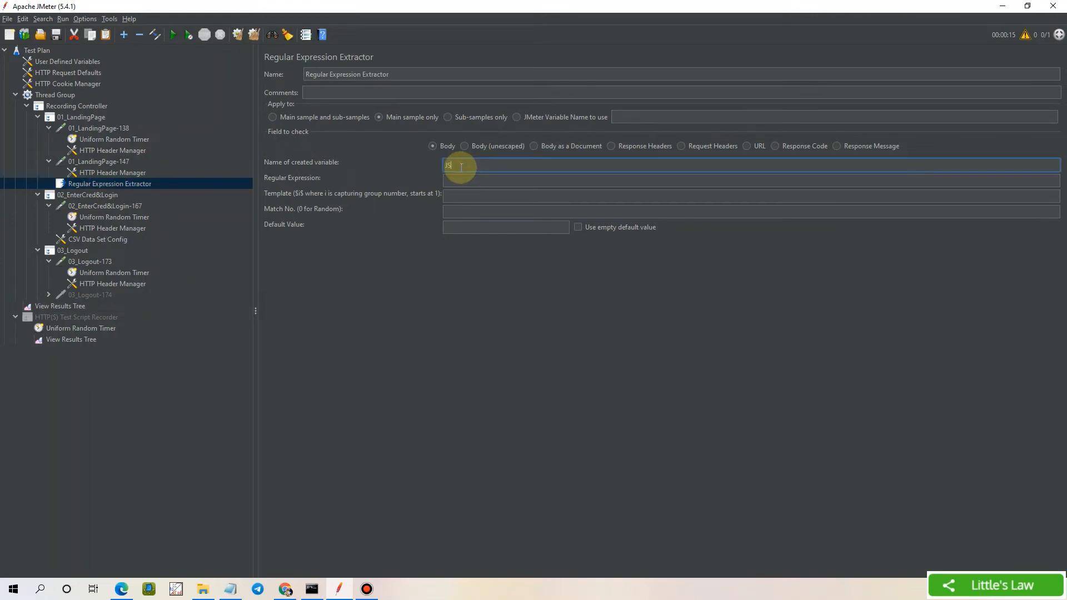
type("ESSIONID")
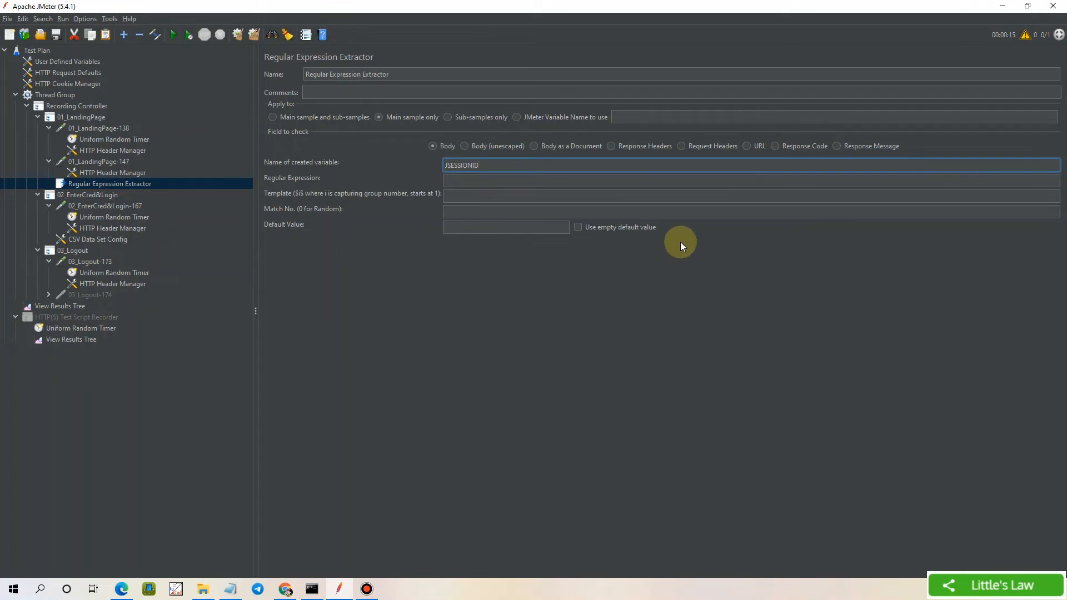
left_click(611, 146)
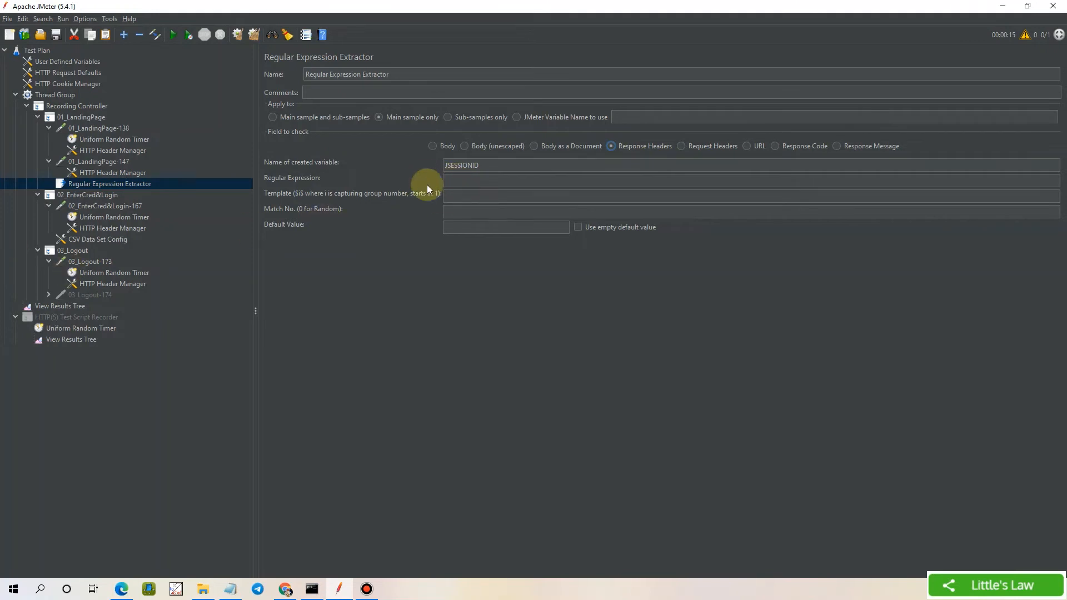
left_click(66, 307)
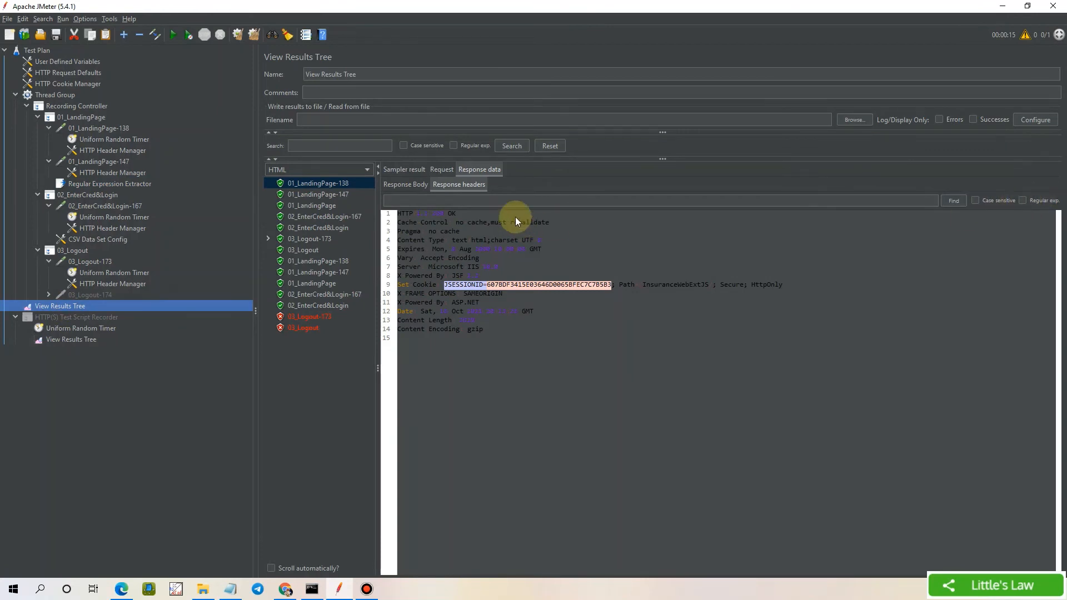
Run a regular-expression search for JSESSIONID= in the landing page's response headers
left_click(492, 201)
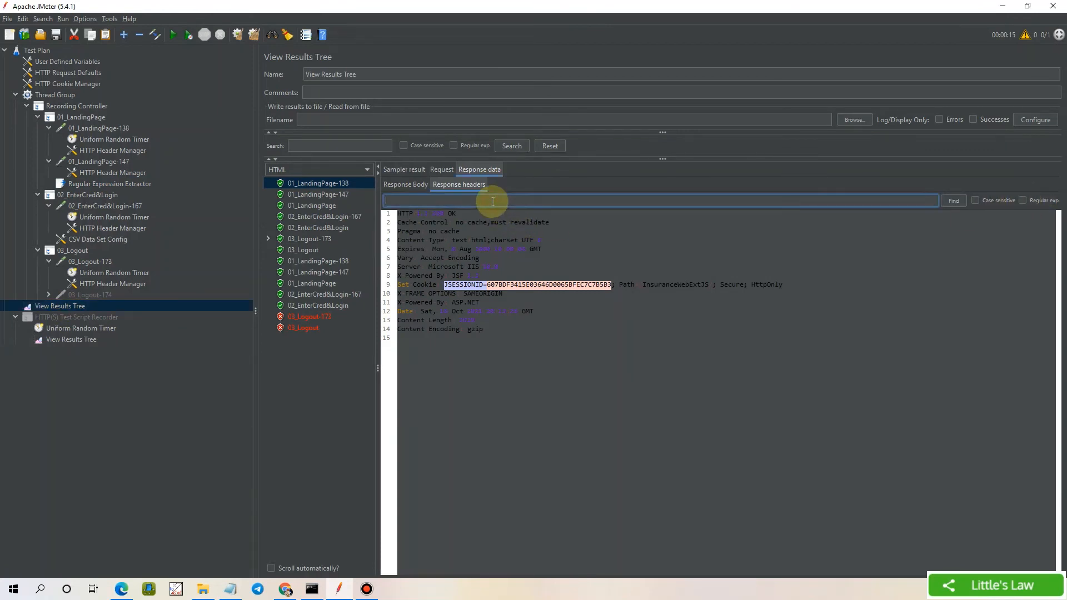
type("JSESSIONID=")
type("()")
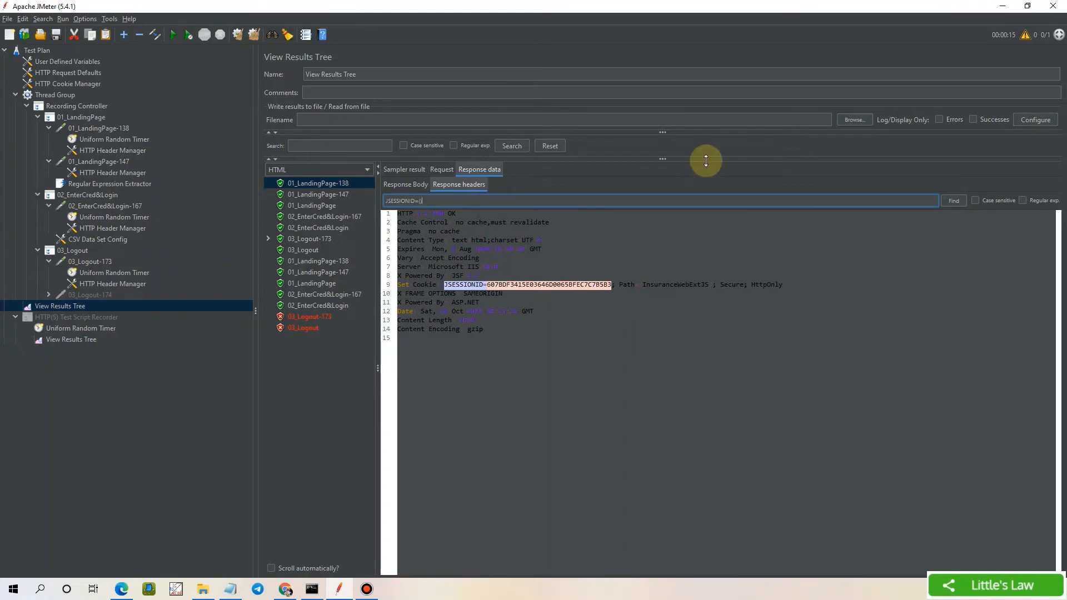
left_click(1020, 203)
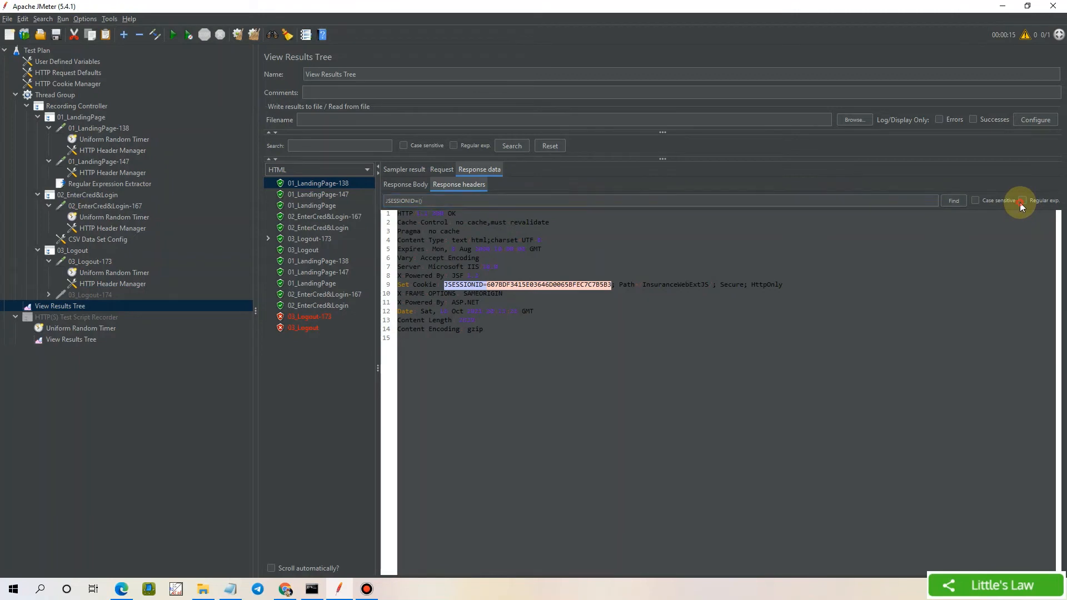
left_click(949, 200)
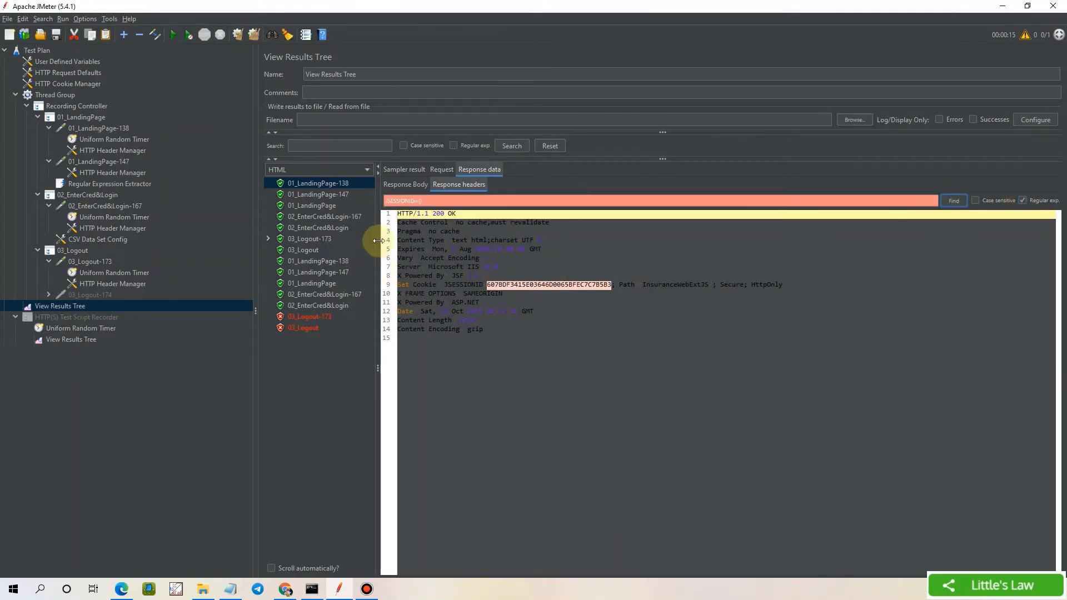
left_click(531, 293)
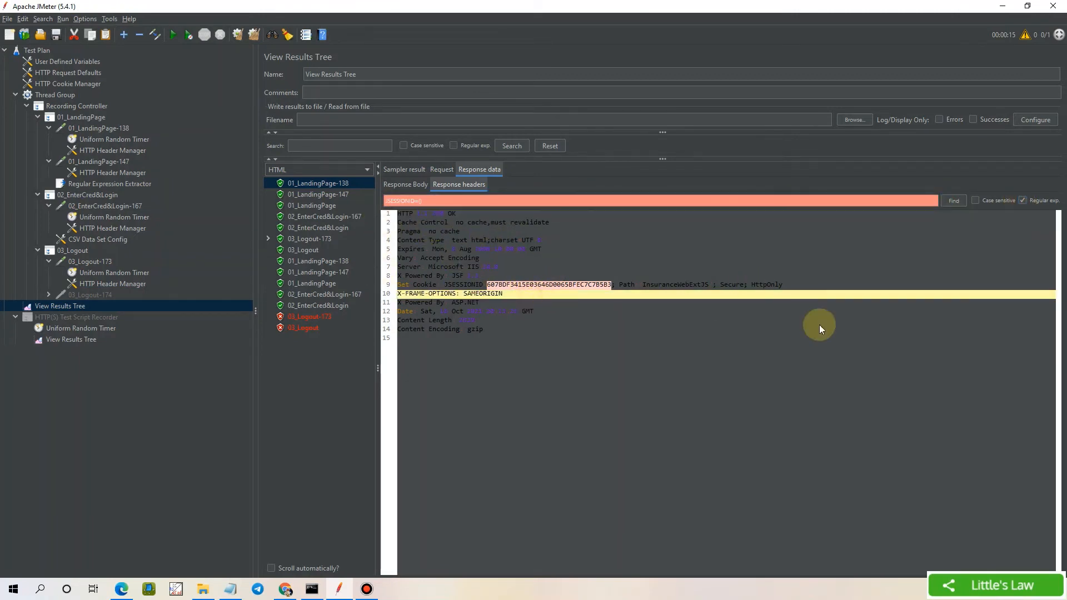
left_click(961, 200)
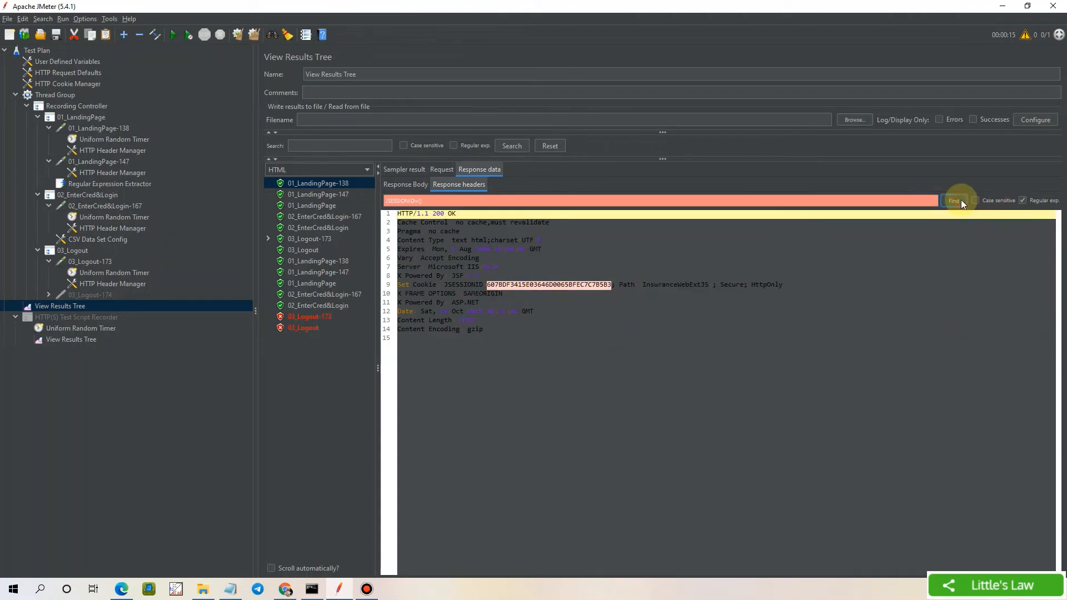
left_click(954, 200)
left_click(955, 201)
left_click(955, 200)
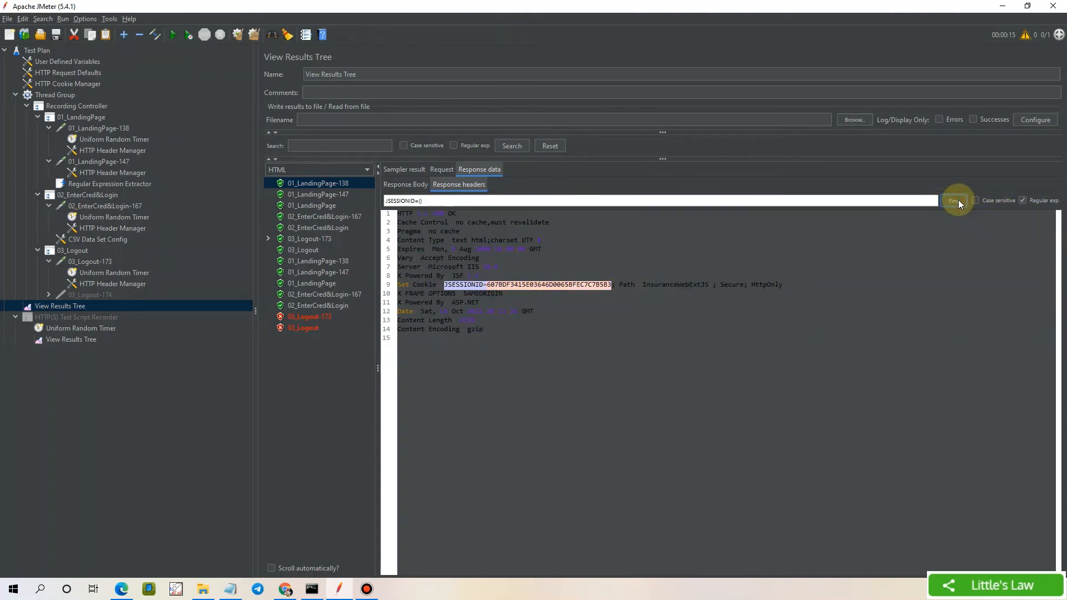
Refine the header search to JSESSIONID=(.*?); and confirm it matches the session cookie
left_click(421, 201)
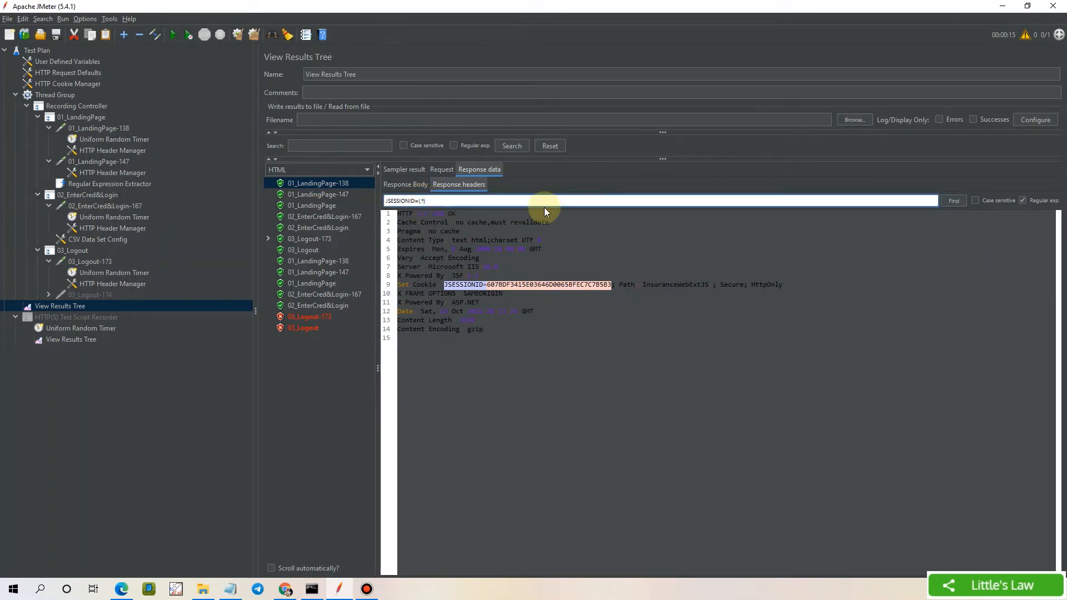
type(".*?")
left_click(953, 200)
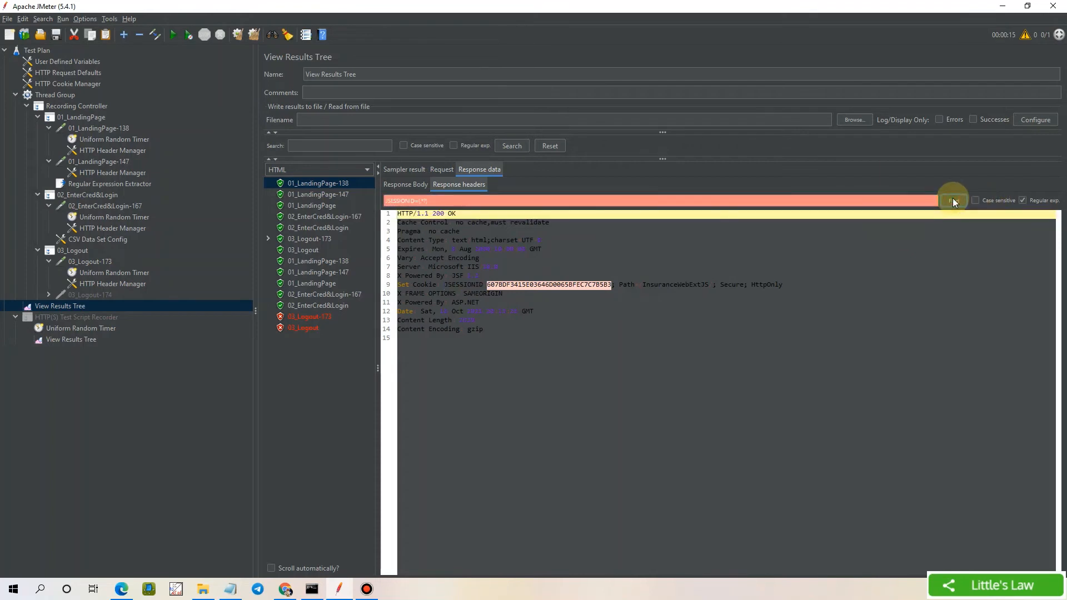
left_click(953, 201)
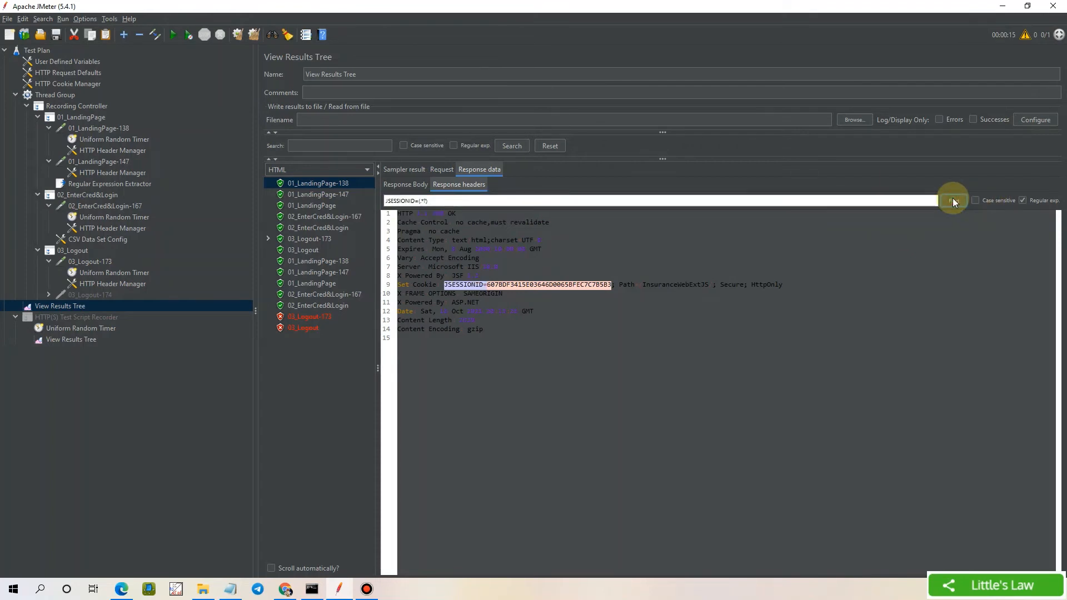
left_click(953, 201)
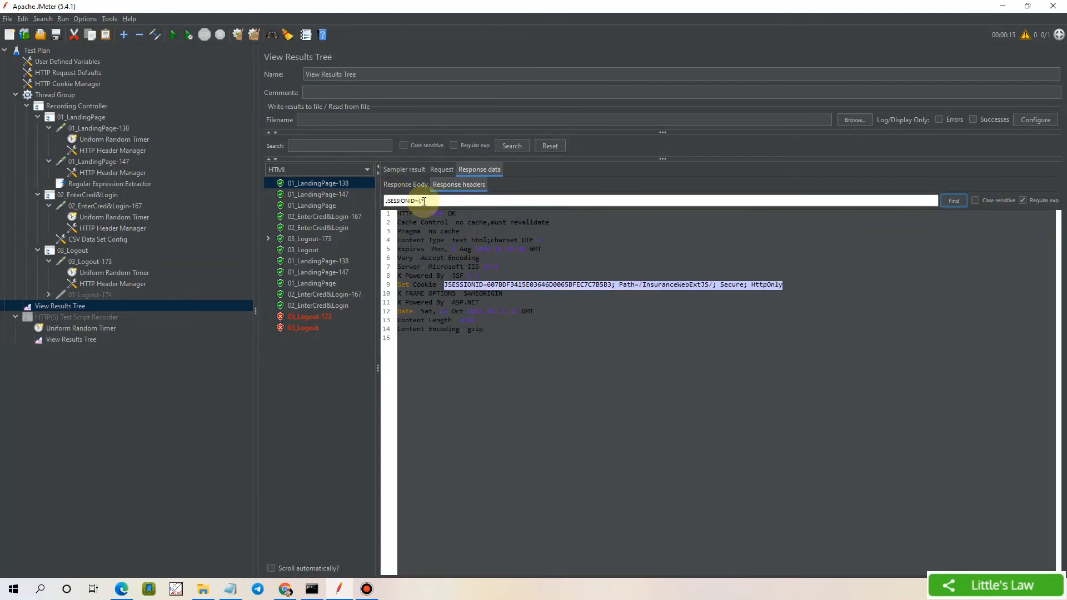
left_click(424, 202)
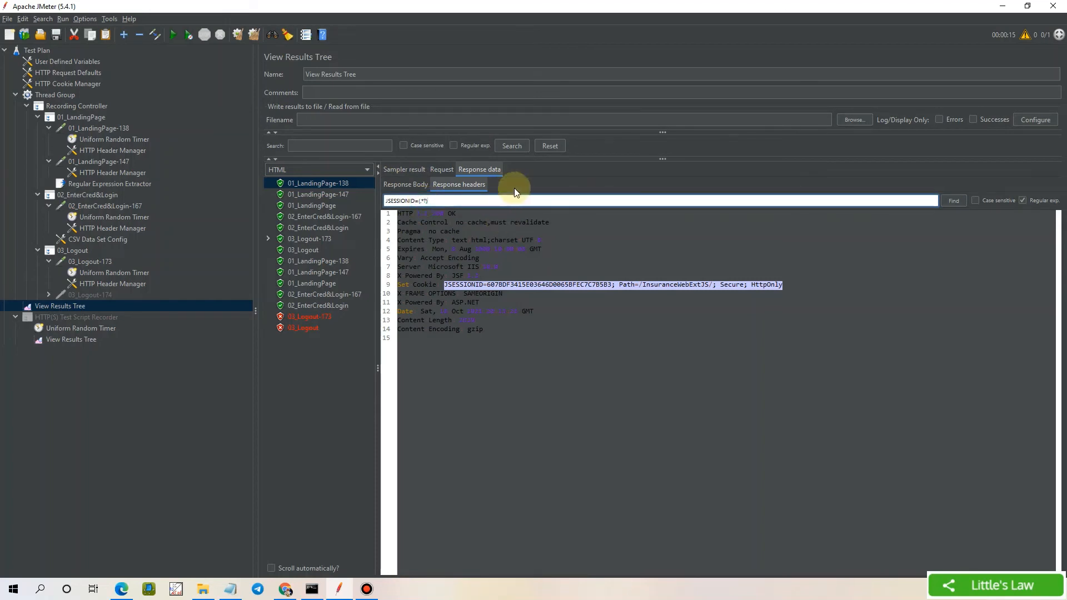
left_click(417, 200)
left_click_drag(418, 200, 382, 201)
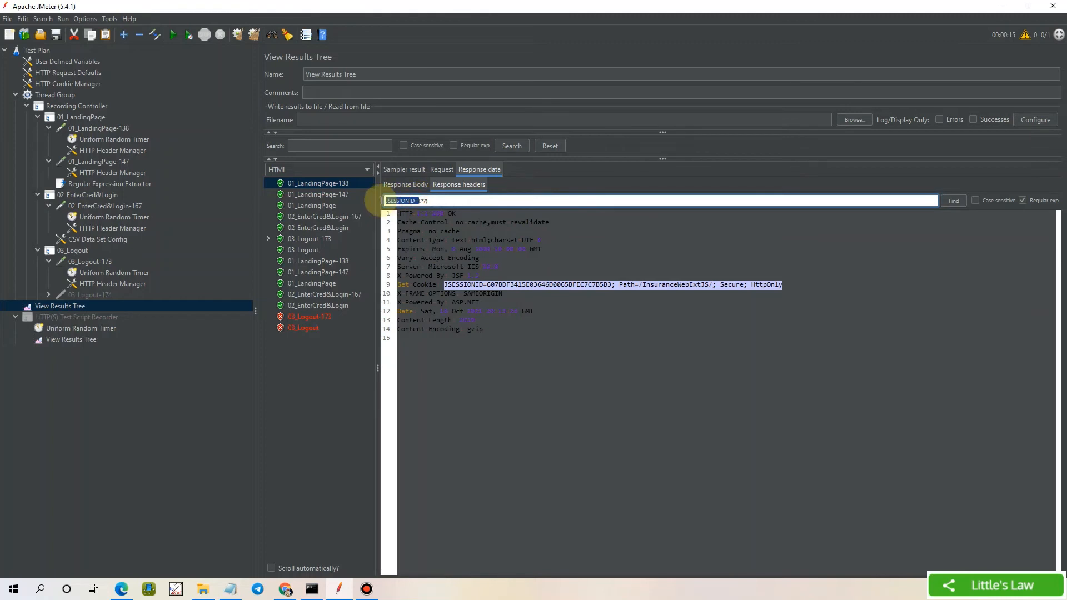
left_click(436, 201)
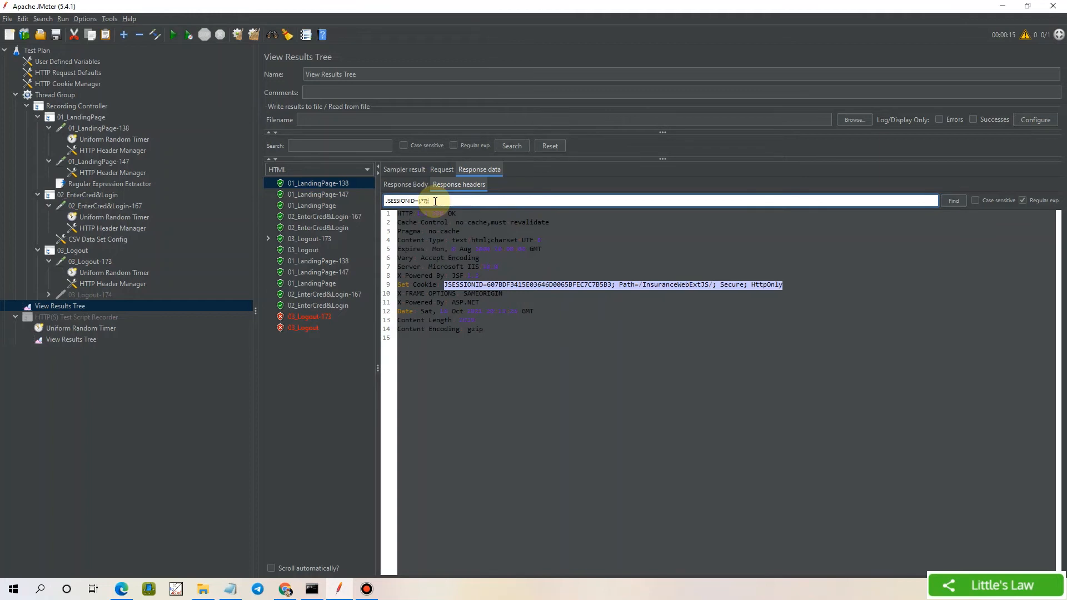
left_click(952, 201)
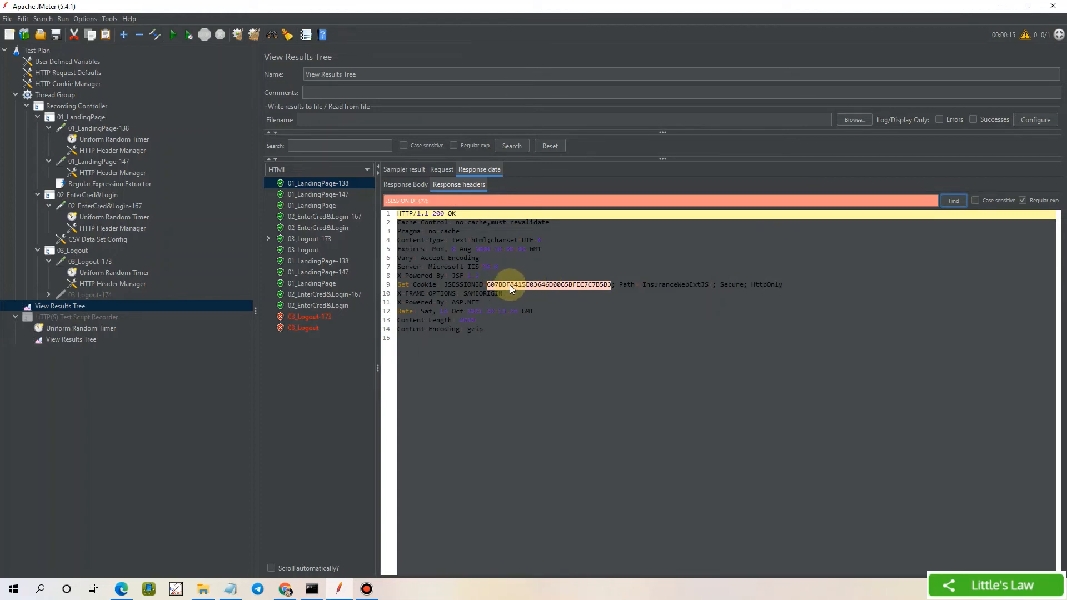
left_click(951, 200)
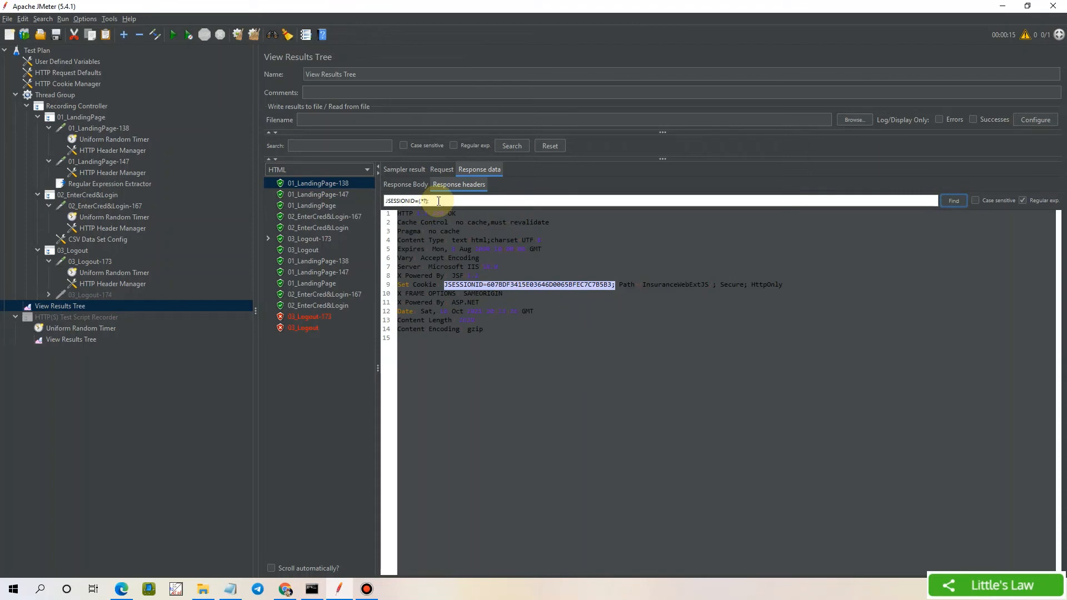
Copy the JSESSIONID=(.*?); pattern into the extractor's Regular Expression field
left_click_drag(439, 202, 341, 194)
key("ctrl+c")
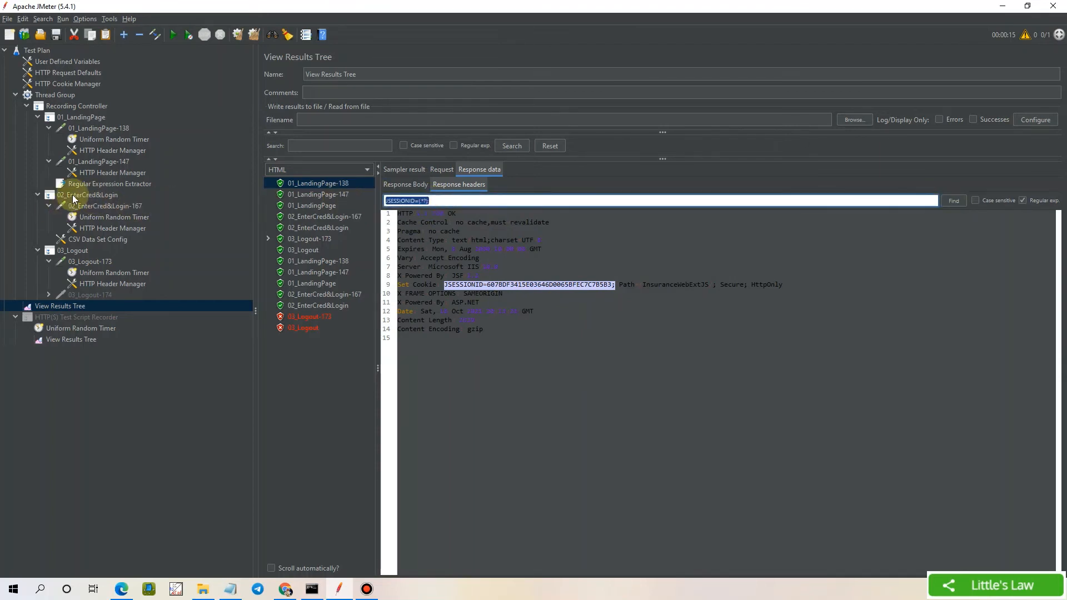
left_click(106, 183)
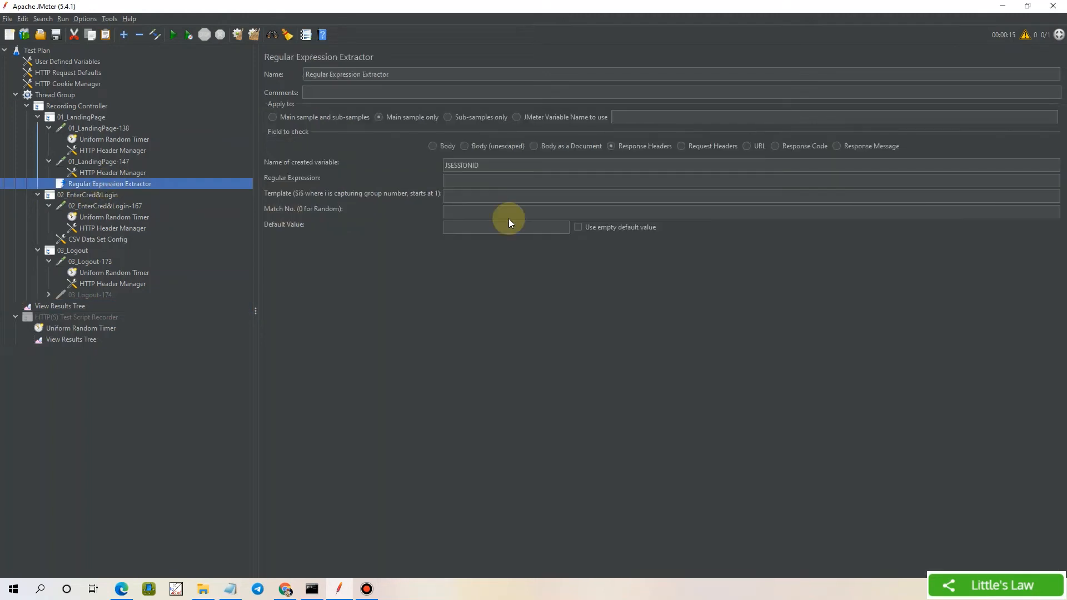
left_click(456, 179)
key("ctrl+v")
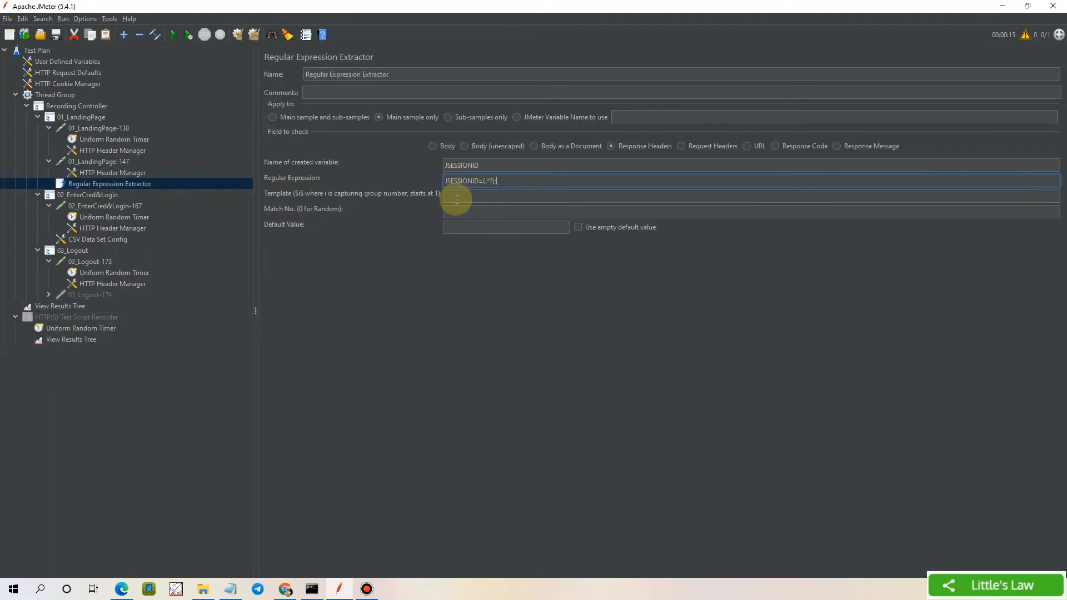
Set the JSESSIONID extractor's template to $1$ and its match number to 1
left_click(458, 197)
type("1")
left_click(455, 211)
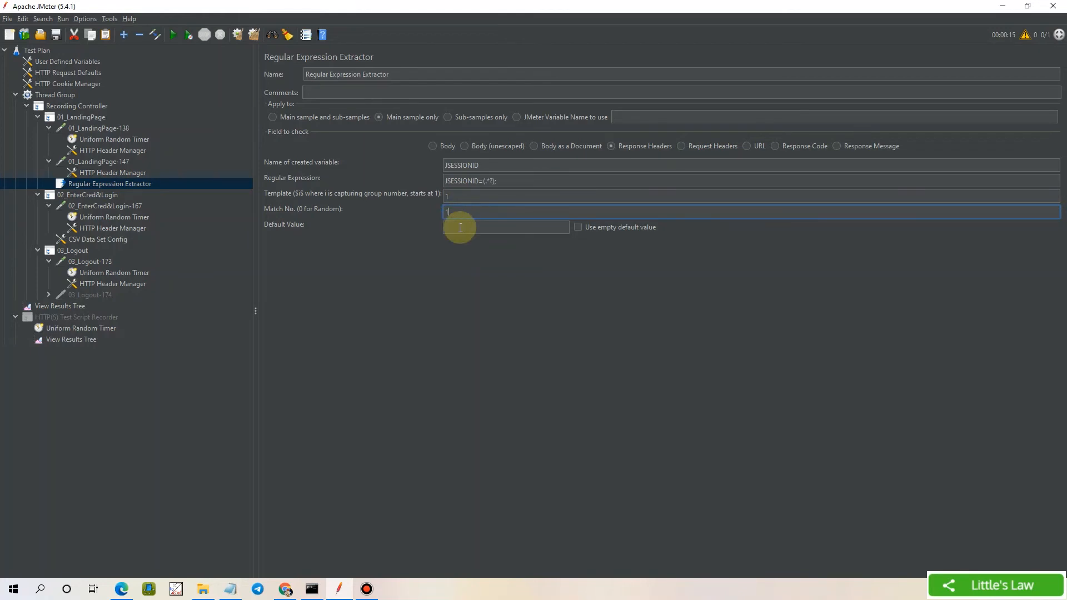
left_click(452, 195)
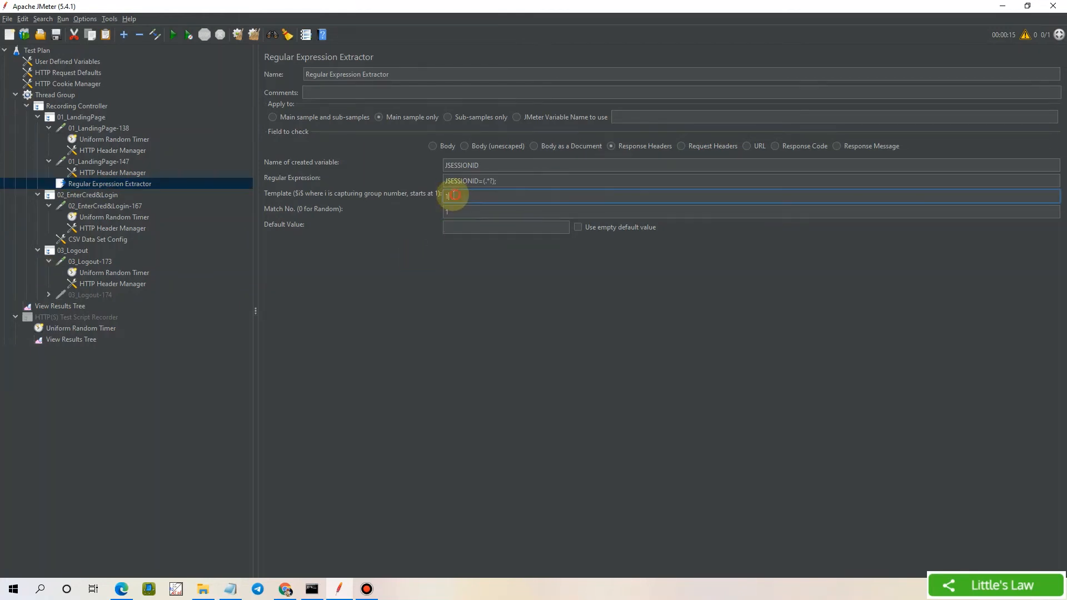
type("$")
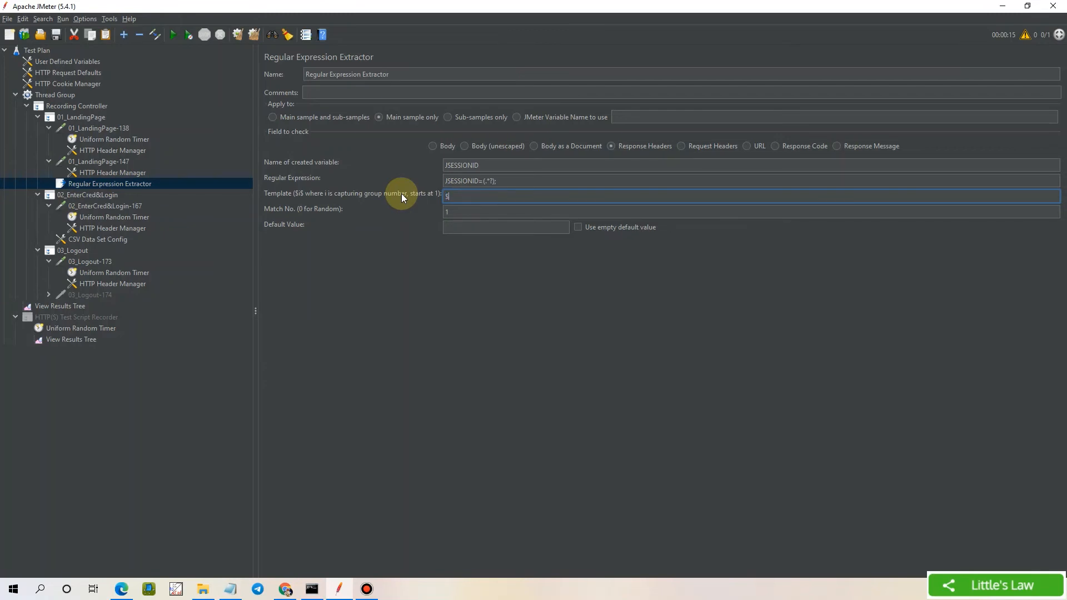
type("1$")
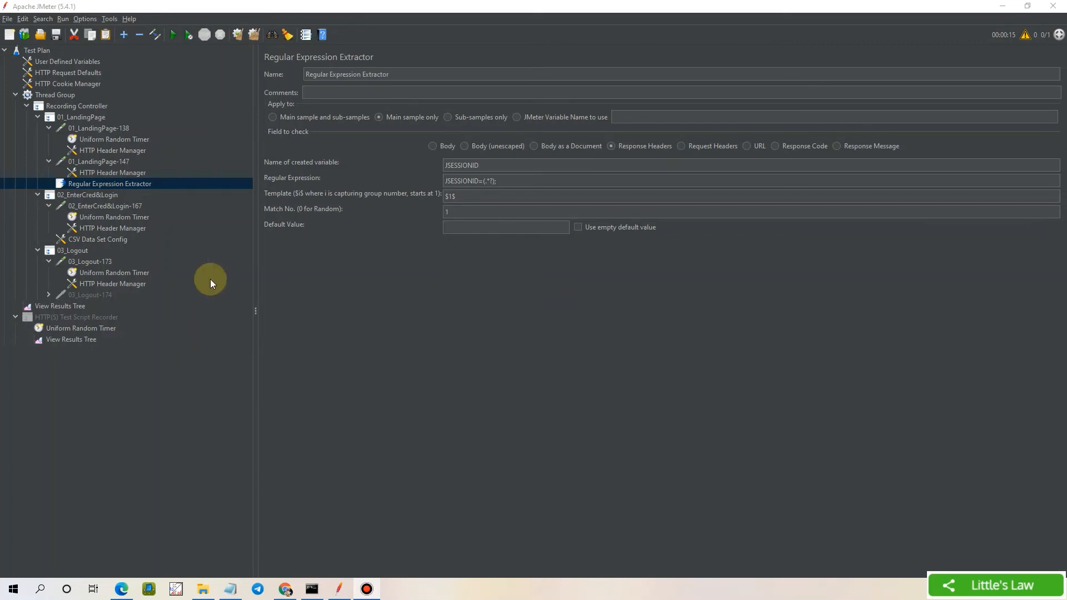
Replace the hard-coded session ID after jsessionid= in 02_EnterCred&Login-167's path with ${JSESSIONID}
left_click(104, 207)
left_click(511, 174)
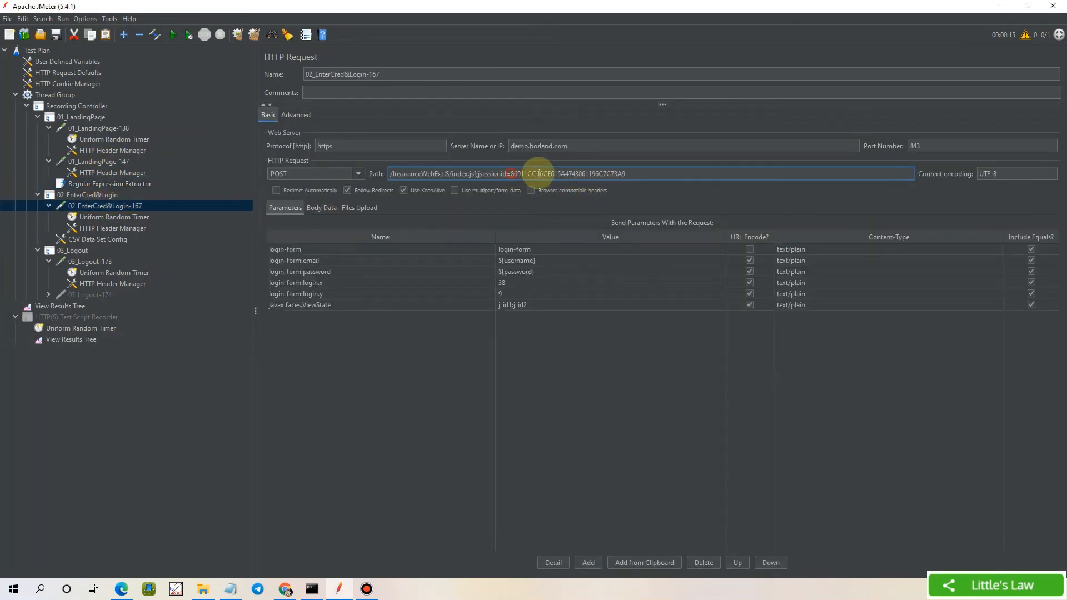
left_click_drag(539, 173, 650, 172)
type("$")
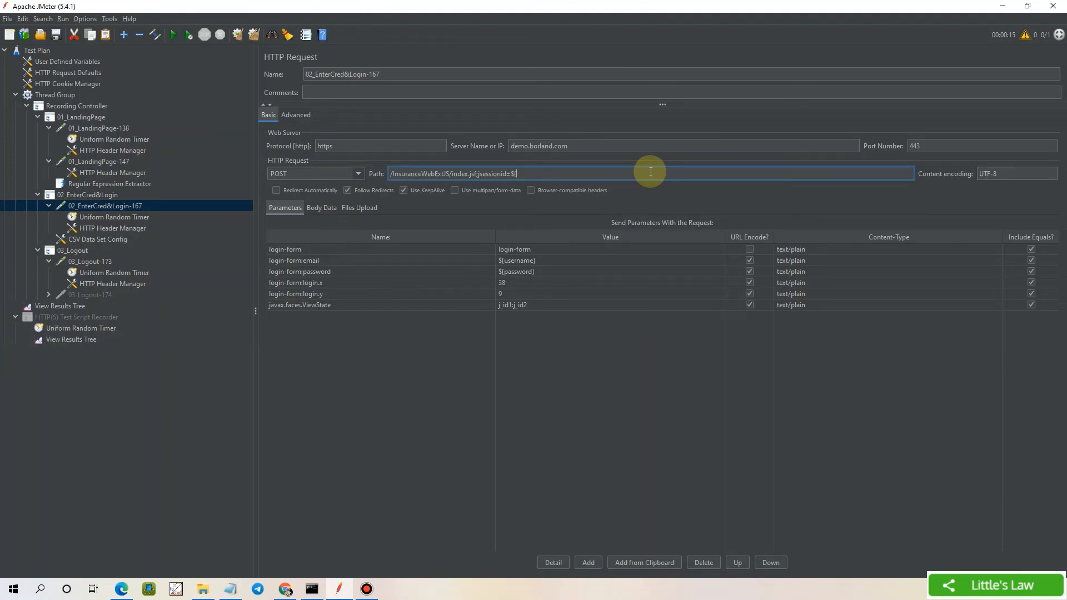
type("{JSESSIONID}")
left_click(91, 263)
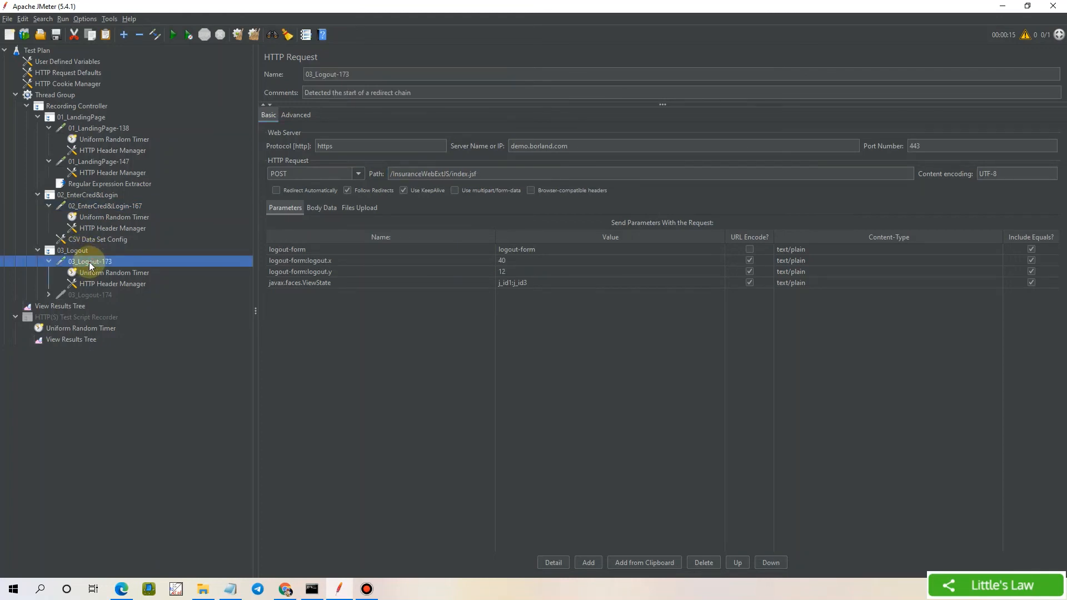
Compare the logout and login requests, then inspect 03_Logout-173's sent JSESSIONID cookie in the results
left_click(353, 207)
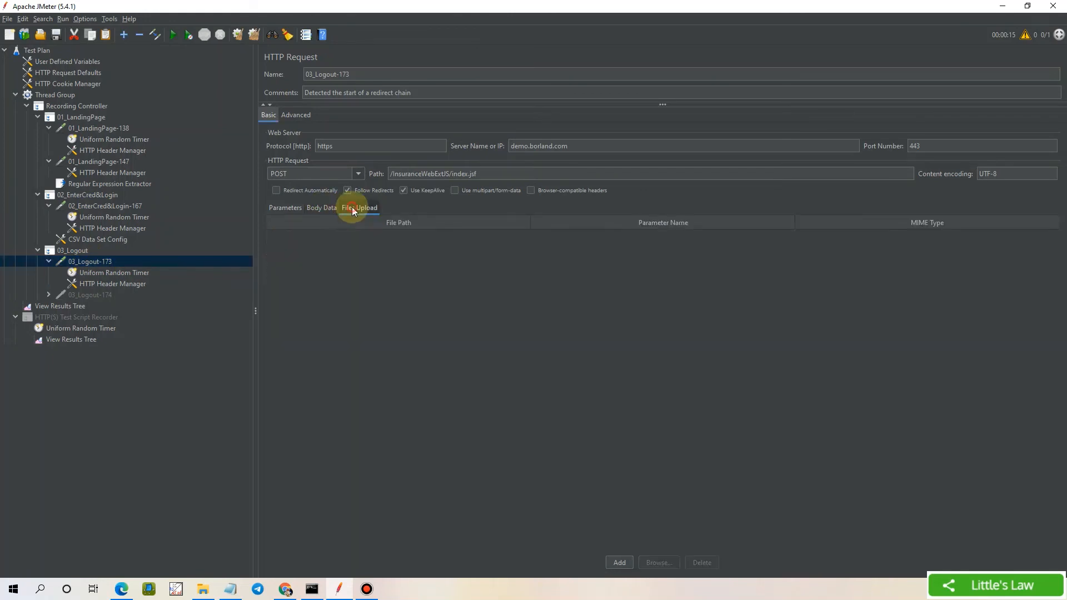
left_click(281, 212)
left_click(99, 208)
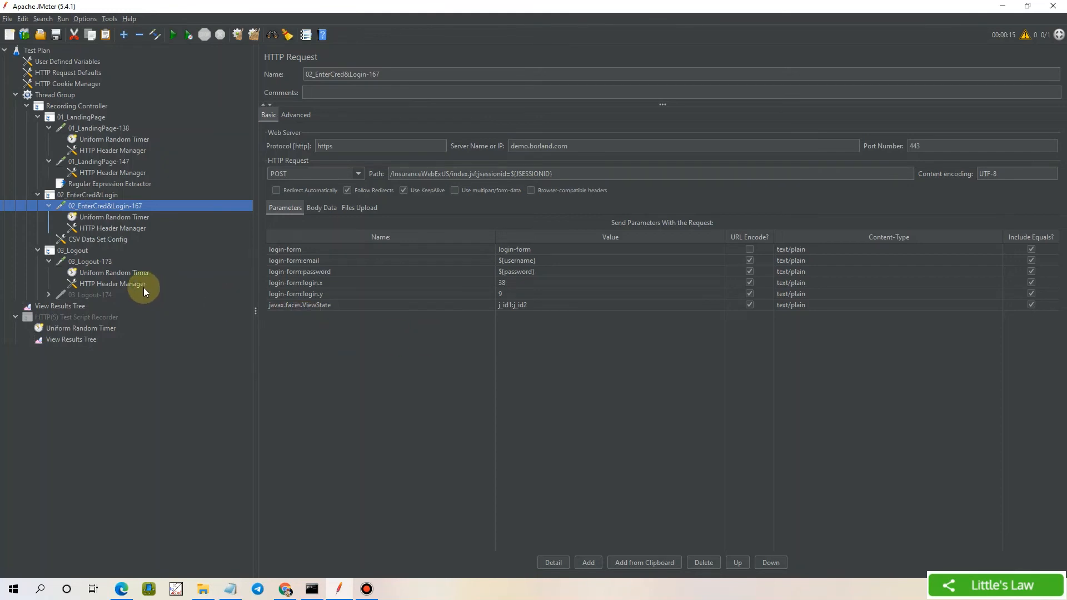
left_click(85, 262)
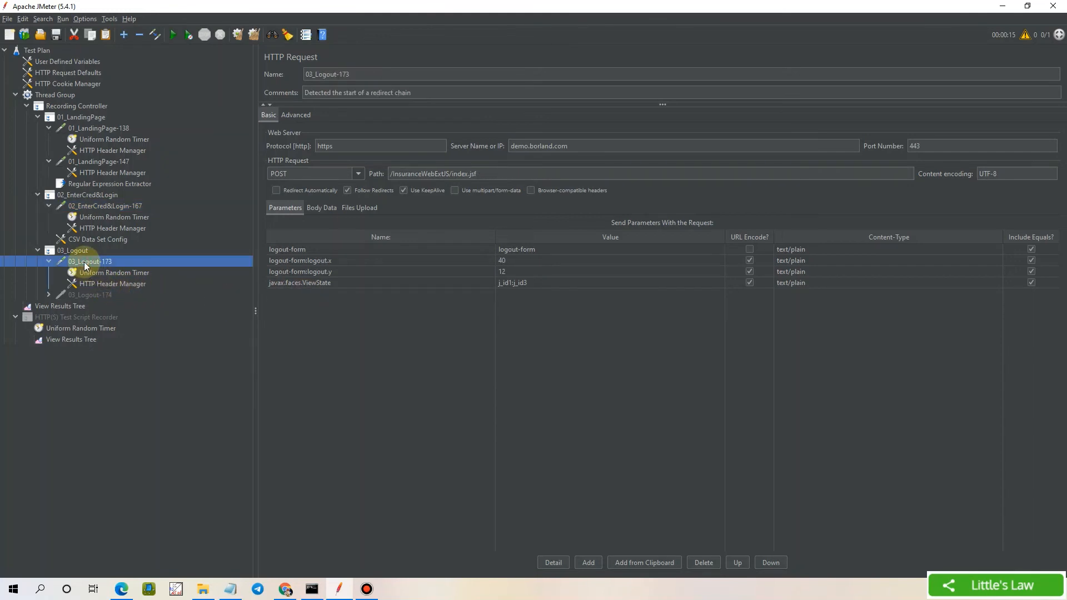
left_click(60, 306)
left_click(300, 317)
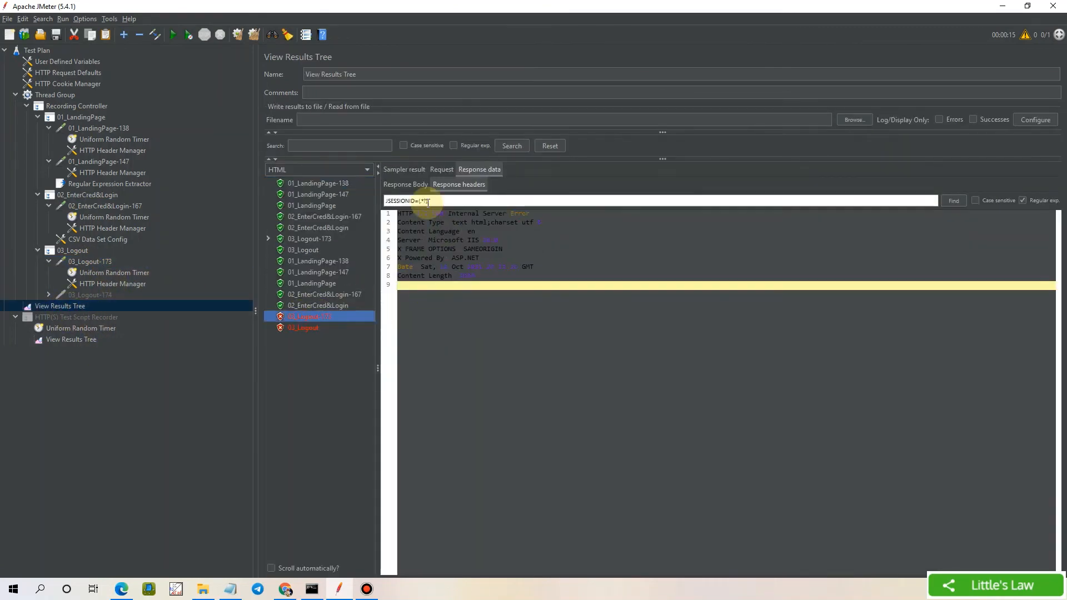
left_click(433, 169)
left_click_drag(442, 267, 462, 269)
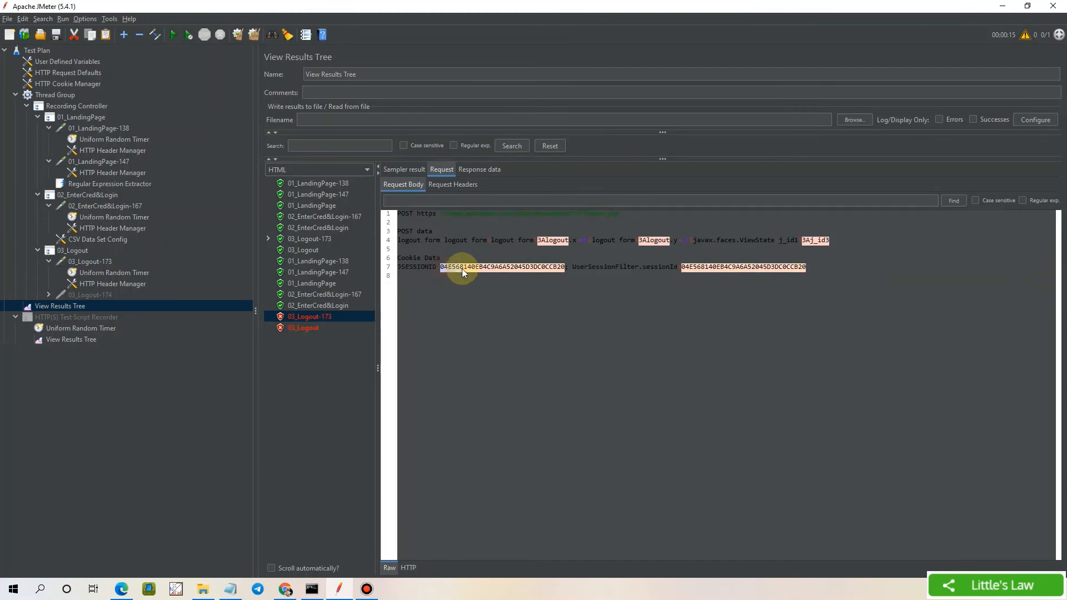
left_click_drag(540, 272, 565, 270)
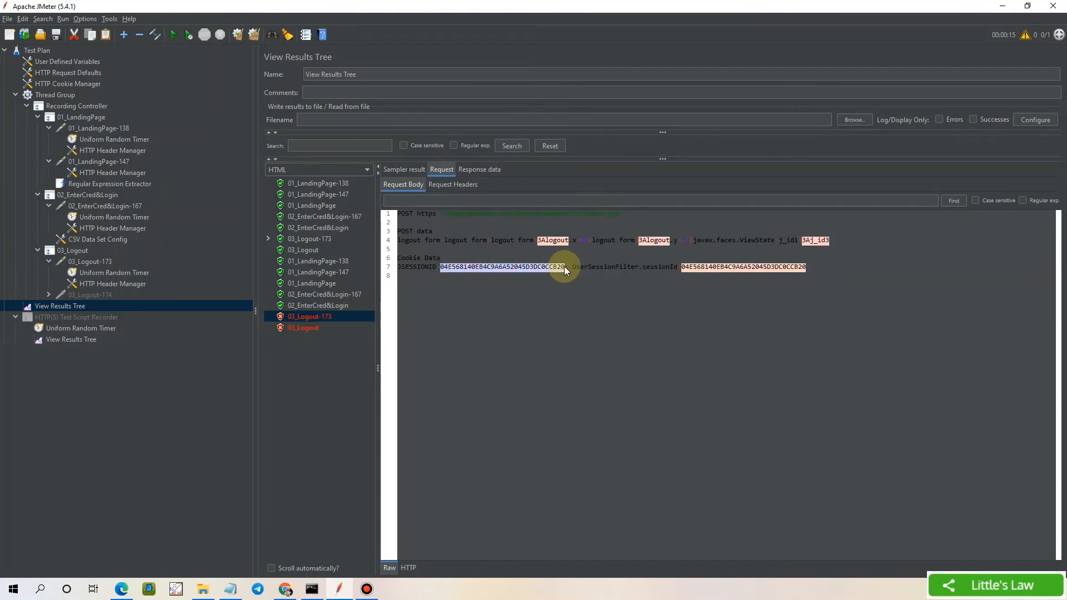
Recheck the failed 03_Logout results' cookie and select 03_Logout-173's HTTP Header Manager
left_click(91, 262)
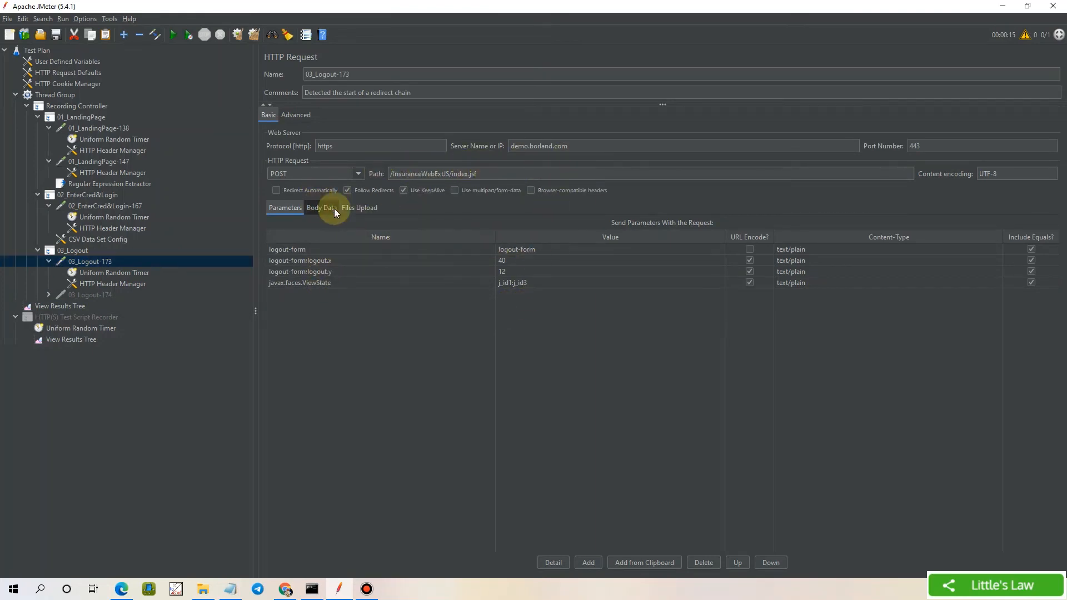
left_click(369, 210)
left_click(277, 209)
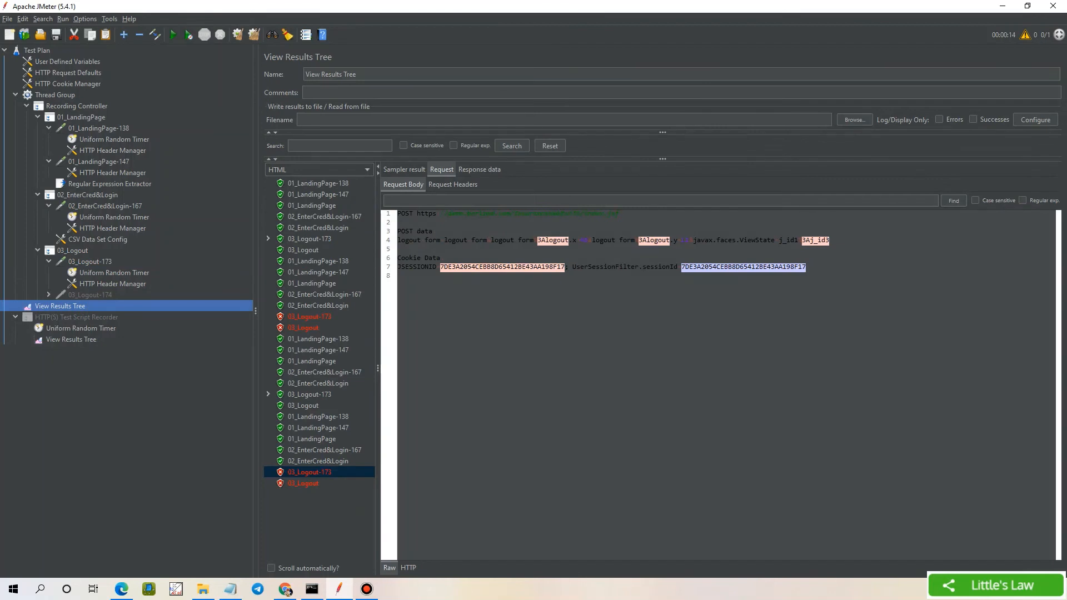
left_click(311, 484)
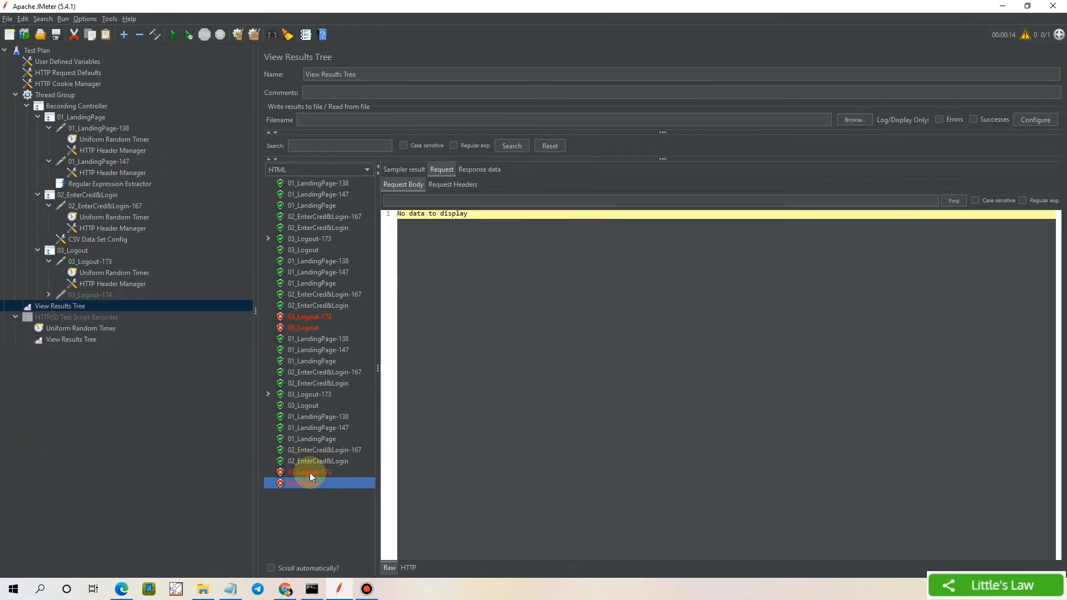
left_click(309, 472)
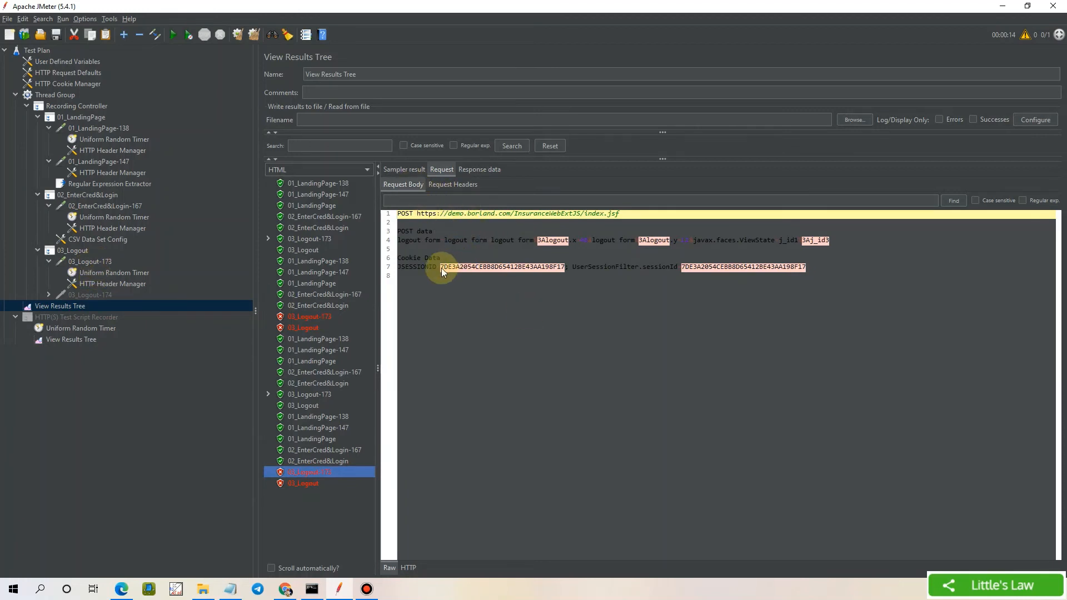
left_click_drag(441, 268, 551, 268)
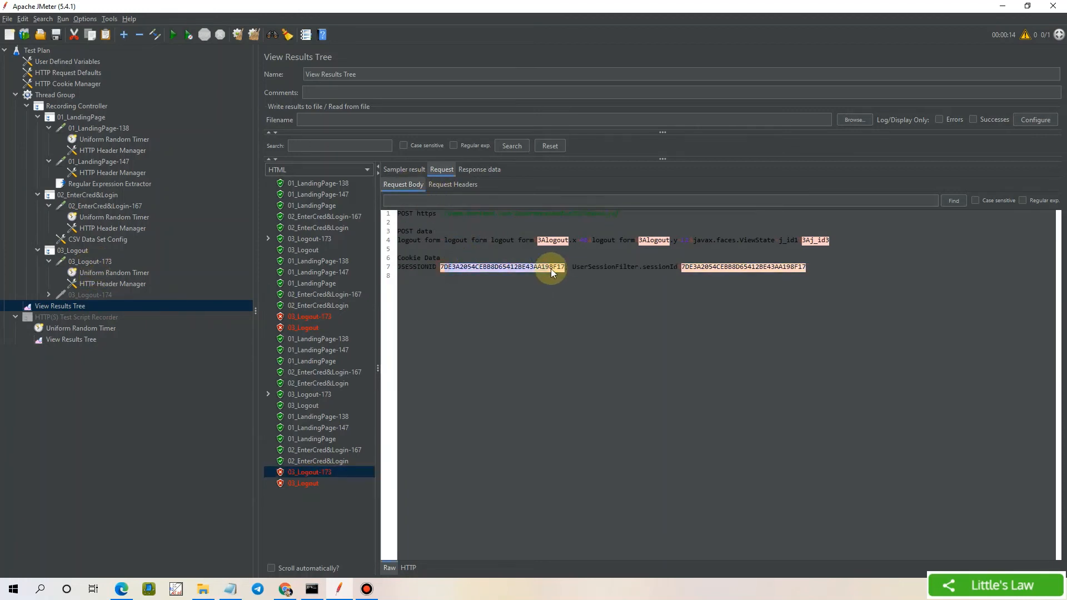
left_click(111, 284)
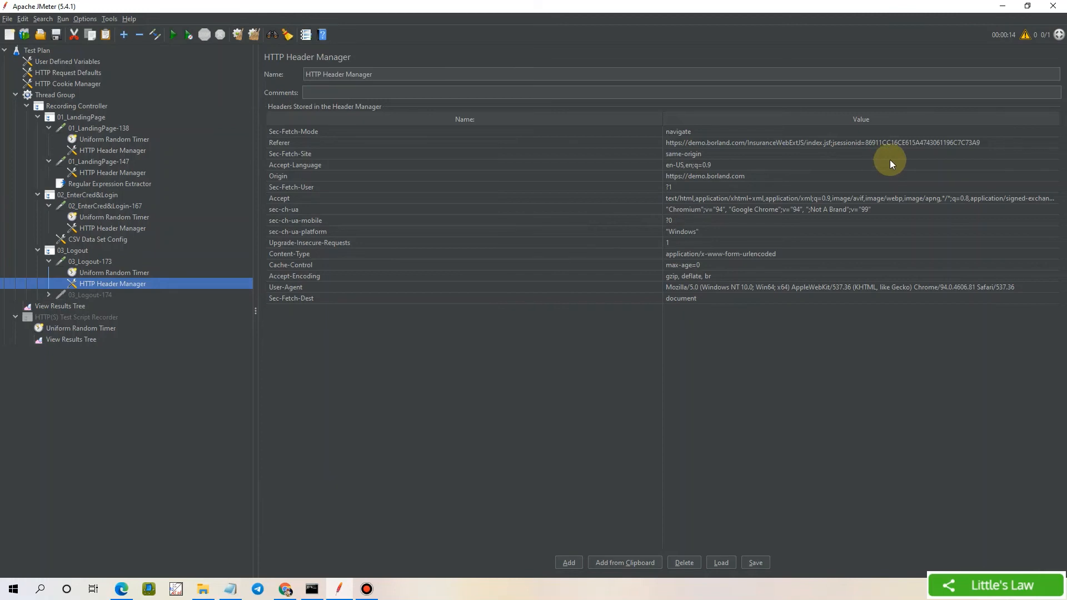
Replace the hard-coded session ID in 03_Logout-173's Referer header with ${JSESSIONID}
double_click(866, 141)
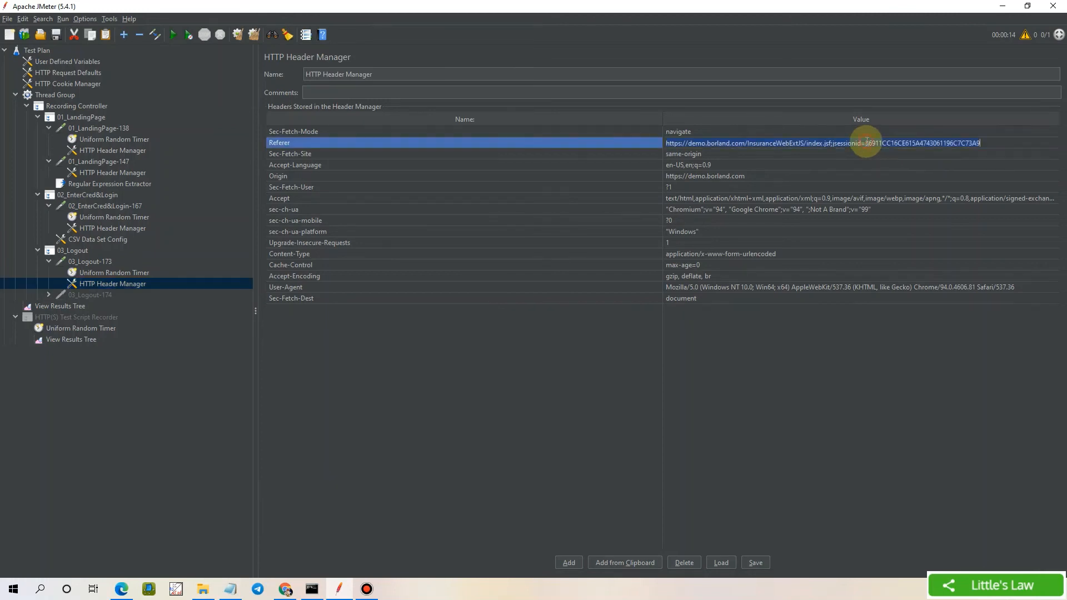
left_click(866, 142)
left_click_drag(866, 142, 993, 142)
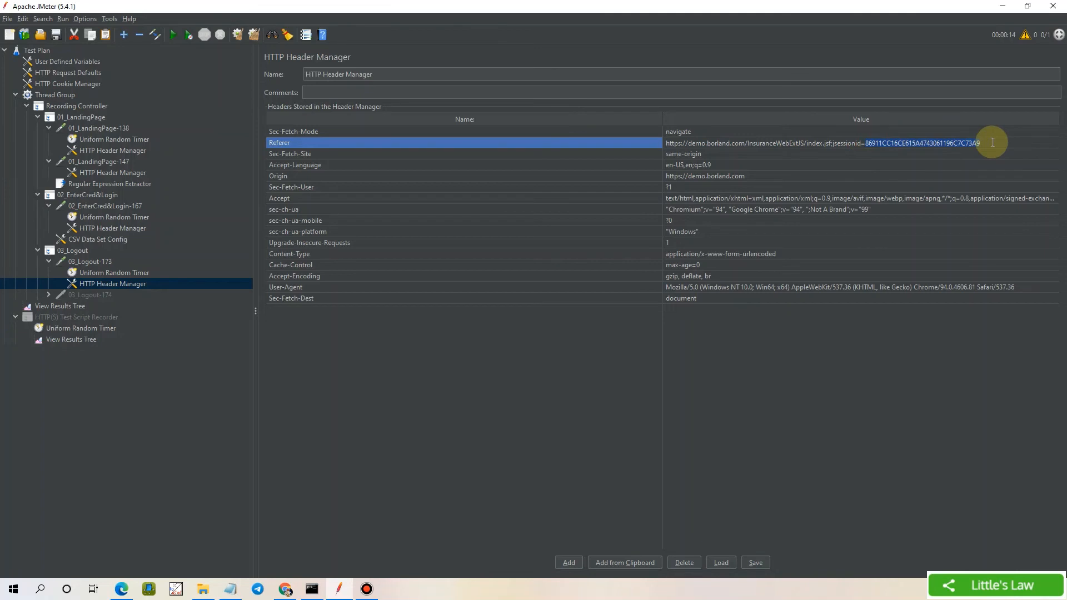
type("${")
type("JSESSIONID")
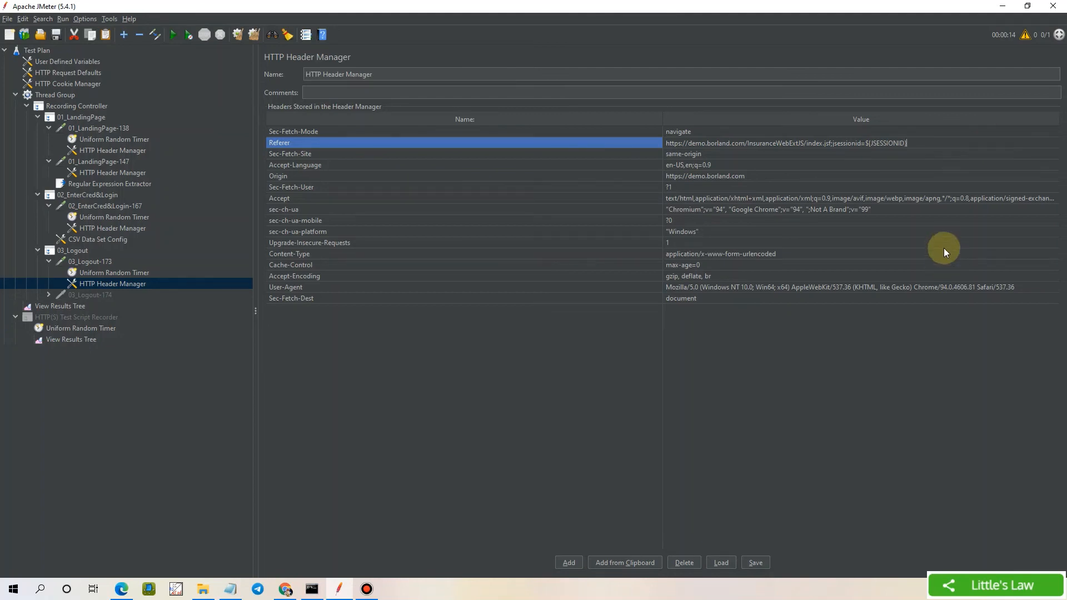
double_click(946, 198)
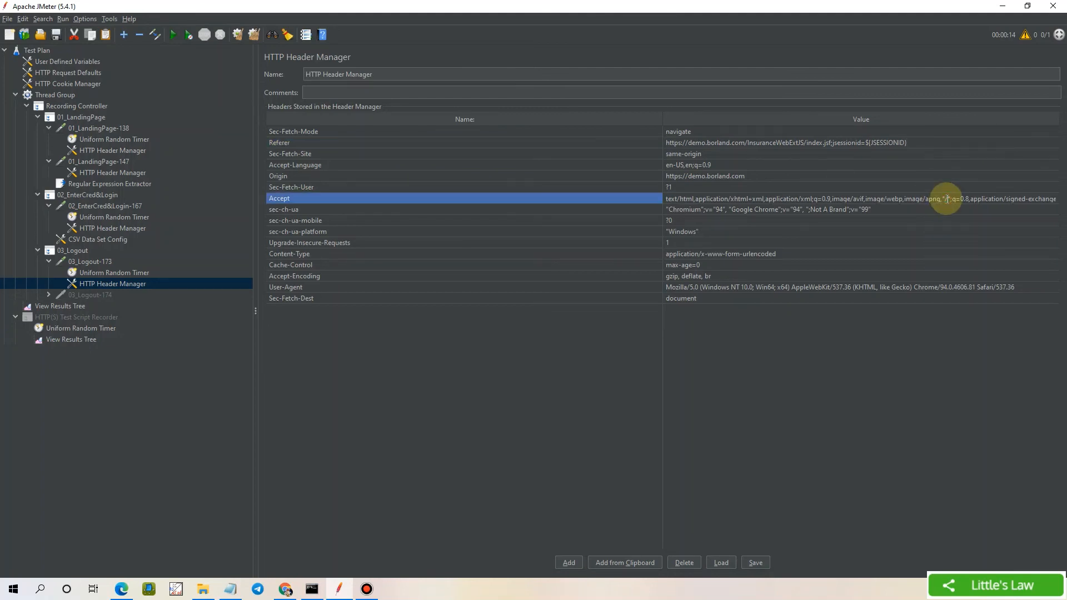
key("Right")
key("Right")
key("Right")
key("Right")
key("Right")
key("Right")
key("Right")
key("Right")
key("Right")
key("Right")
key("Right")
key("Right")
key("Right")
key("Right")
key("Right")
key("Right")
key("Right")
key("Right")
key("Right")
key("Right")
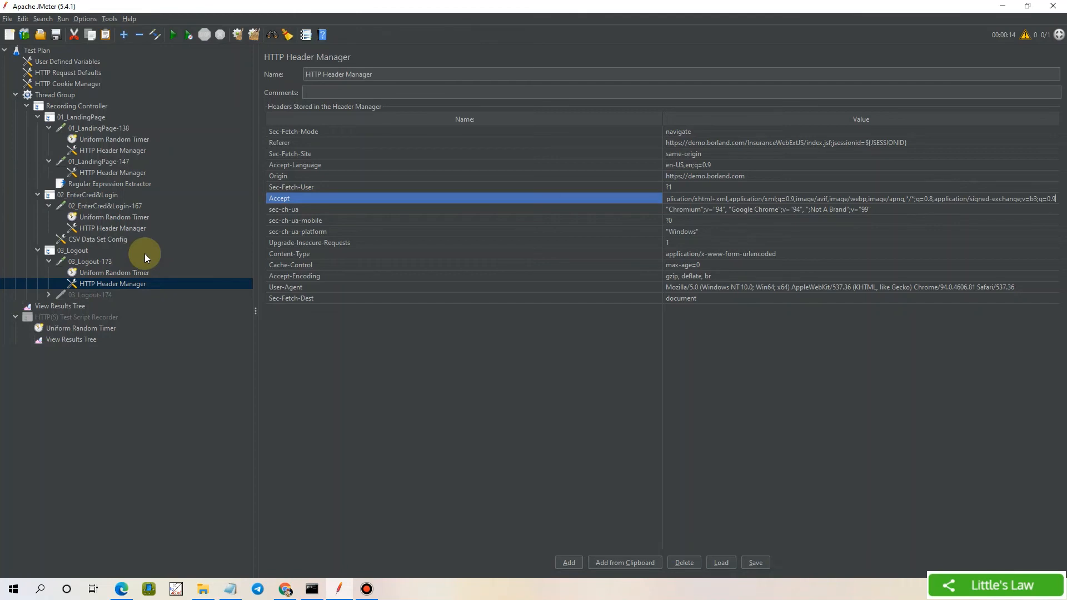
Clear the View Results Tree, rerun the test plan, and check logout's sent JSESSIONID cookie
left_click(85, 305)
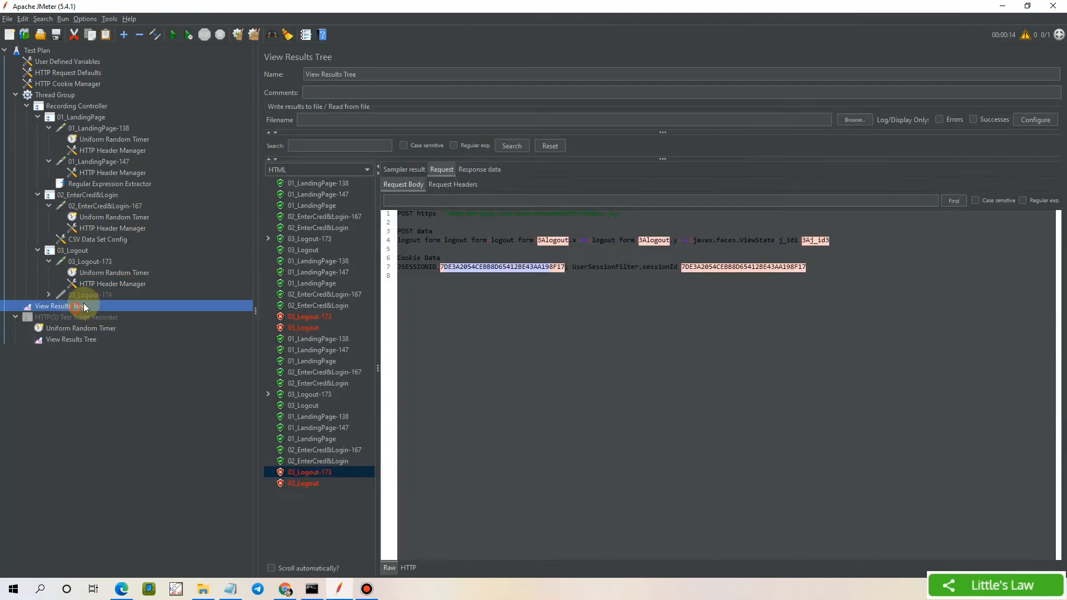
left_click(251, 34)
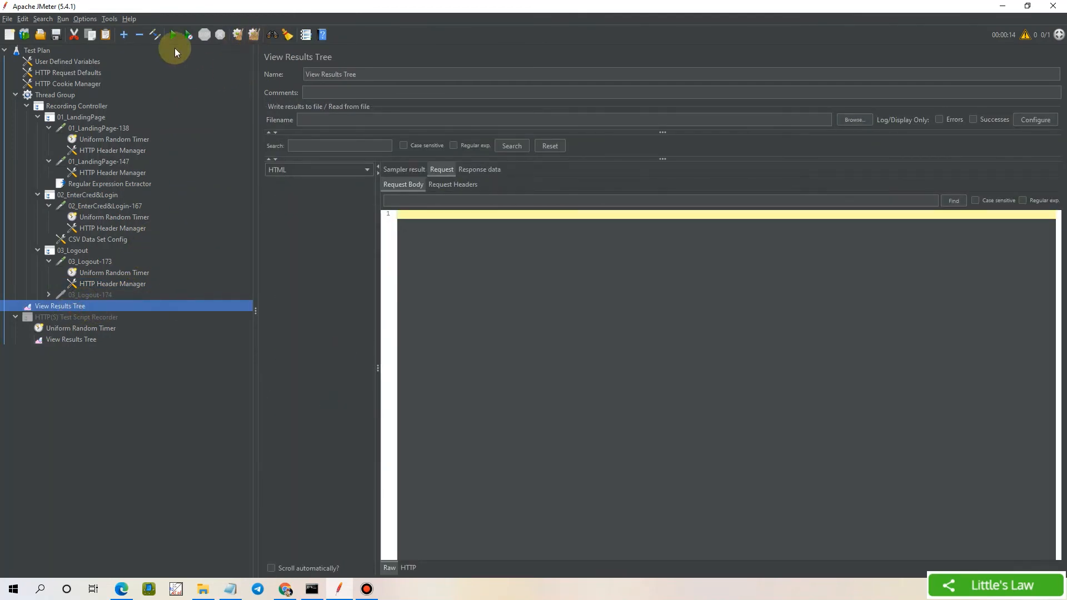
left_click(310, 316)
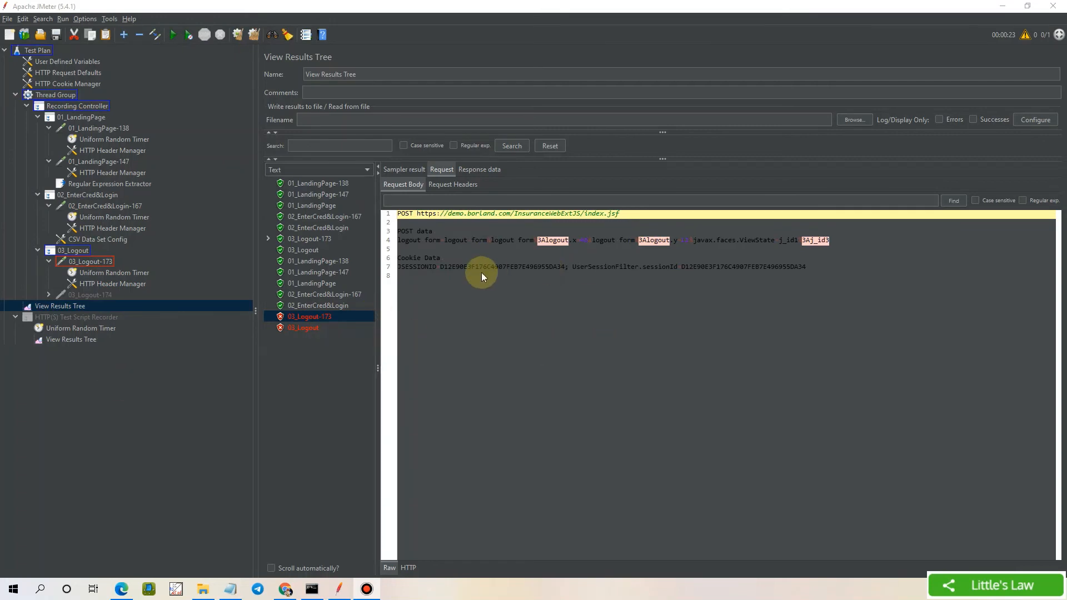
left_click_drag(440, 267, 561, 267)
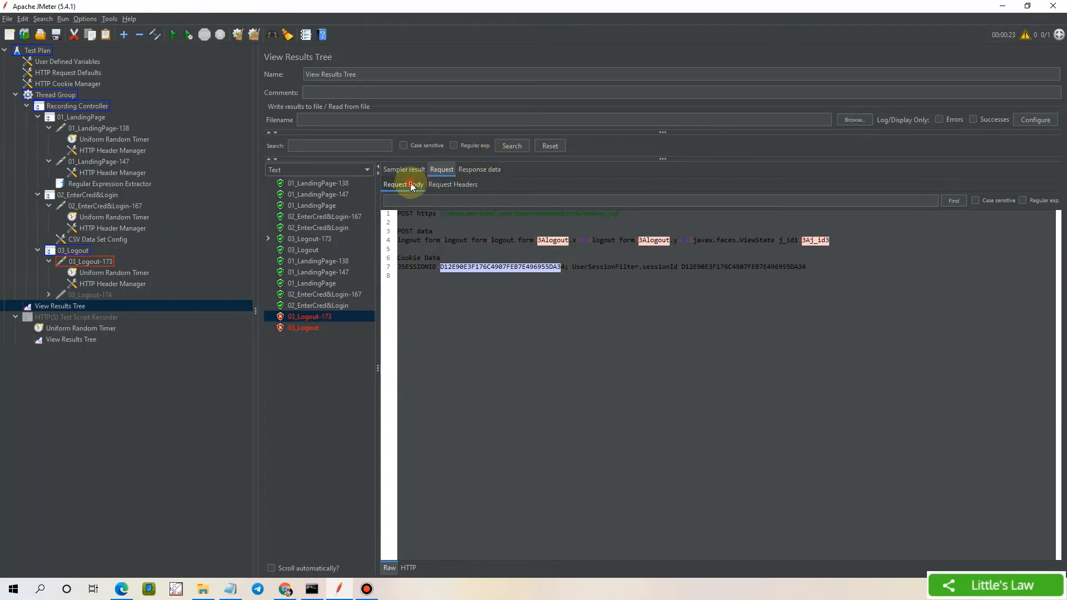
Inspect 03_Logout-173's HTTP 500 ViewExpiredException and its posted ViewState value j_id1:j_id3
left_click(336, 170)
scroll(306, 228, "down", 2)
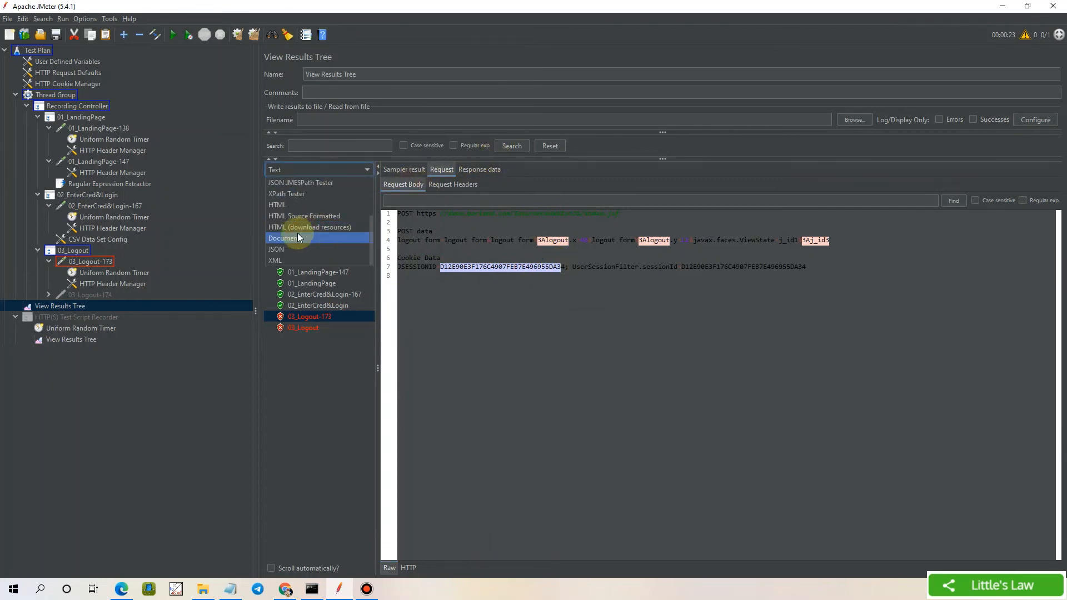
left_click(285, 205)
left_click(451, 294)
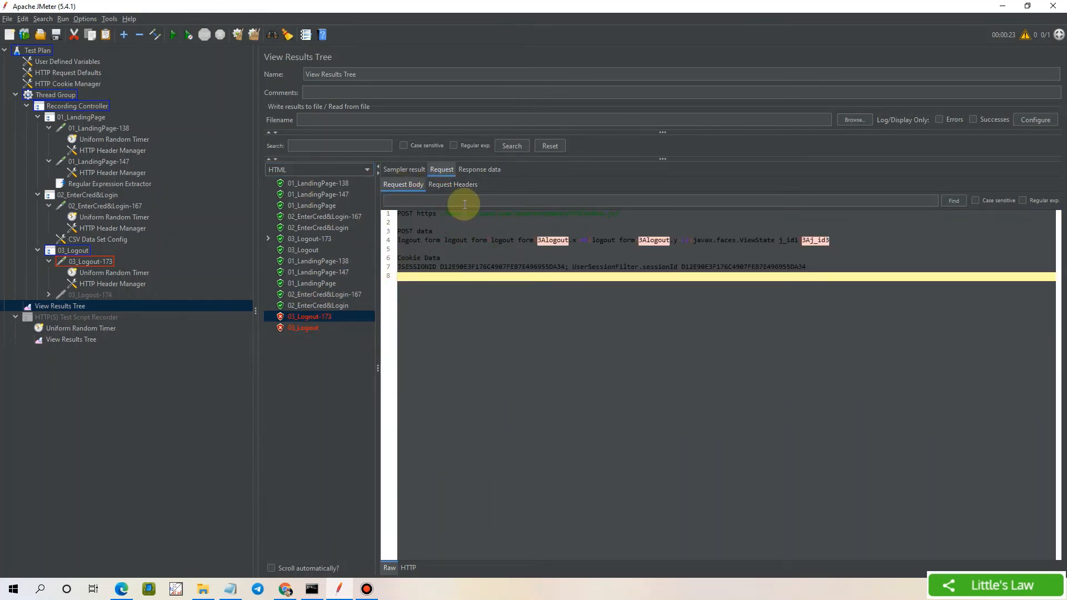
left_click(479, 168)
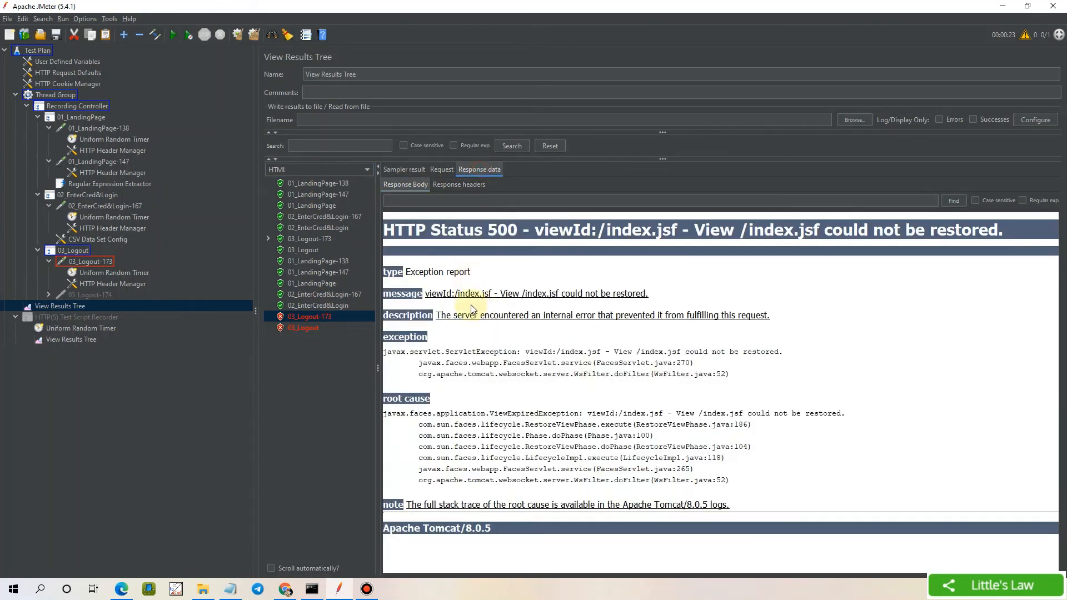
left_click(435, 173)
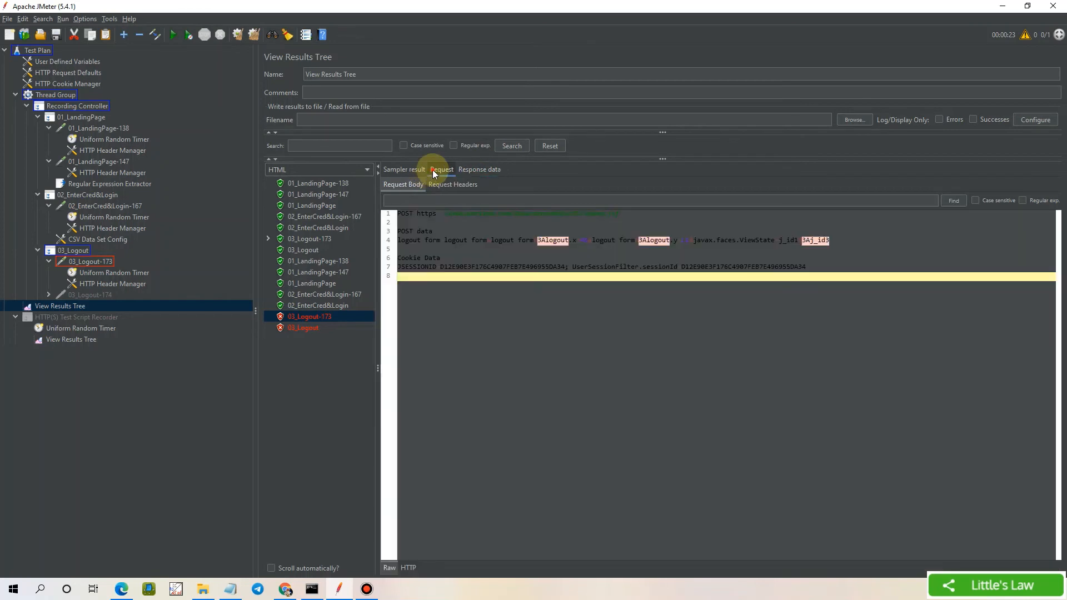
double_click(804, 242)
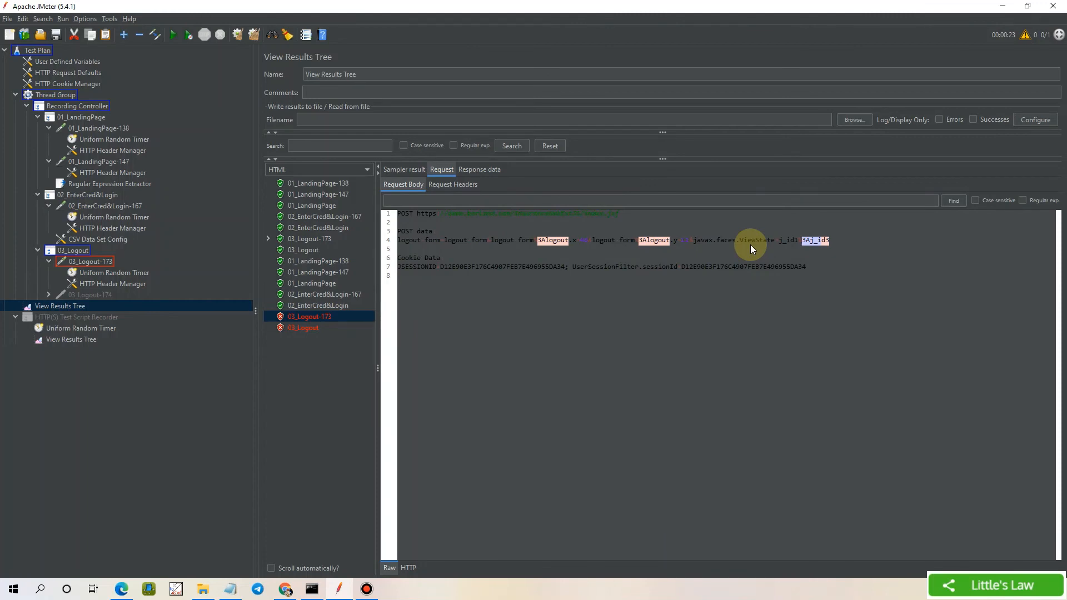
left_click(802, 242)
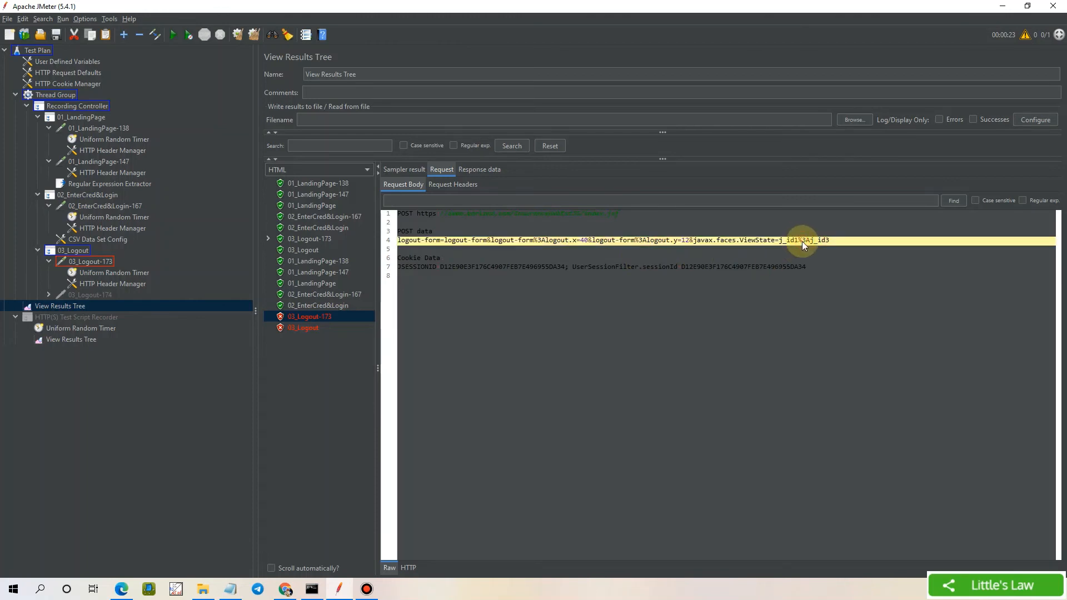
double_click(803, 242)
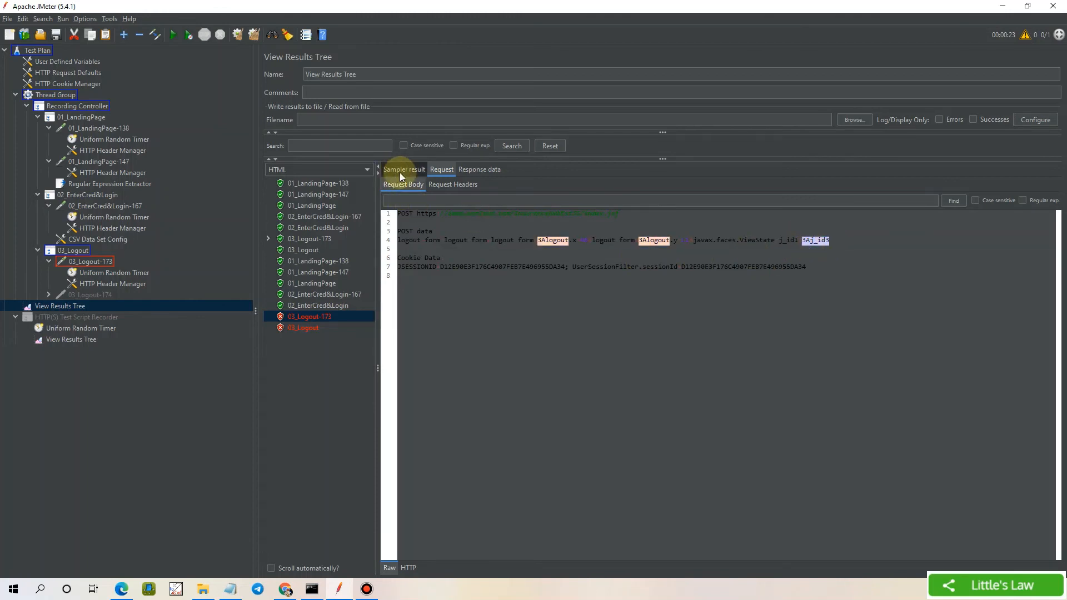
Show 01_LandingPage-138's response as Text and scroll to the hidden ViewState value j_id1:j_id2
left_click(329, 184)
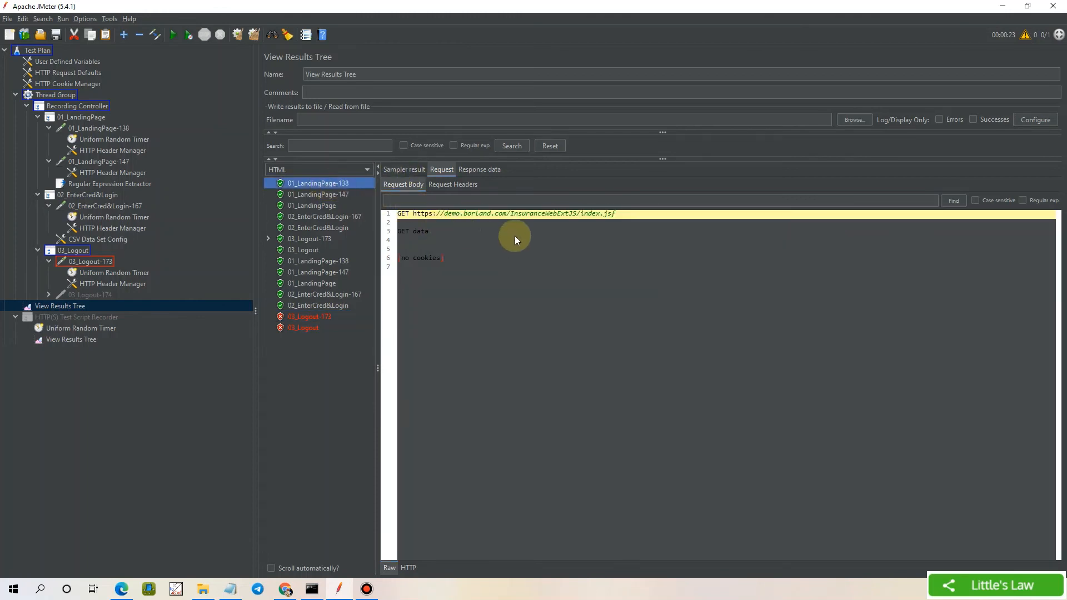
left_click(473, 170)
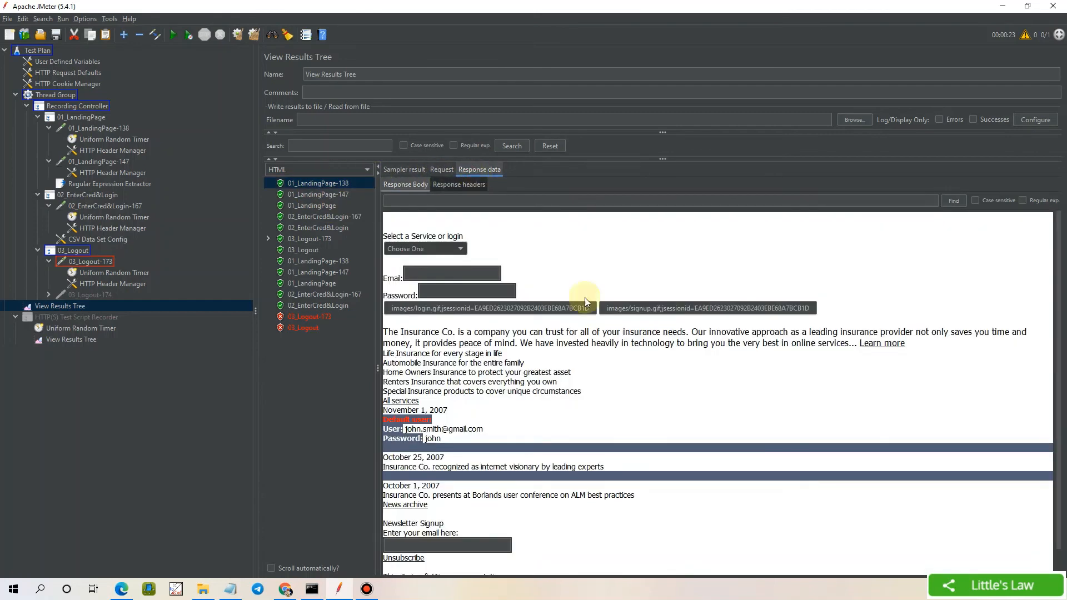
left_click(350, 171)
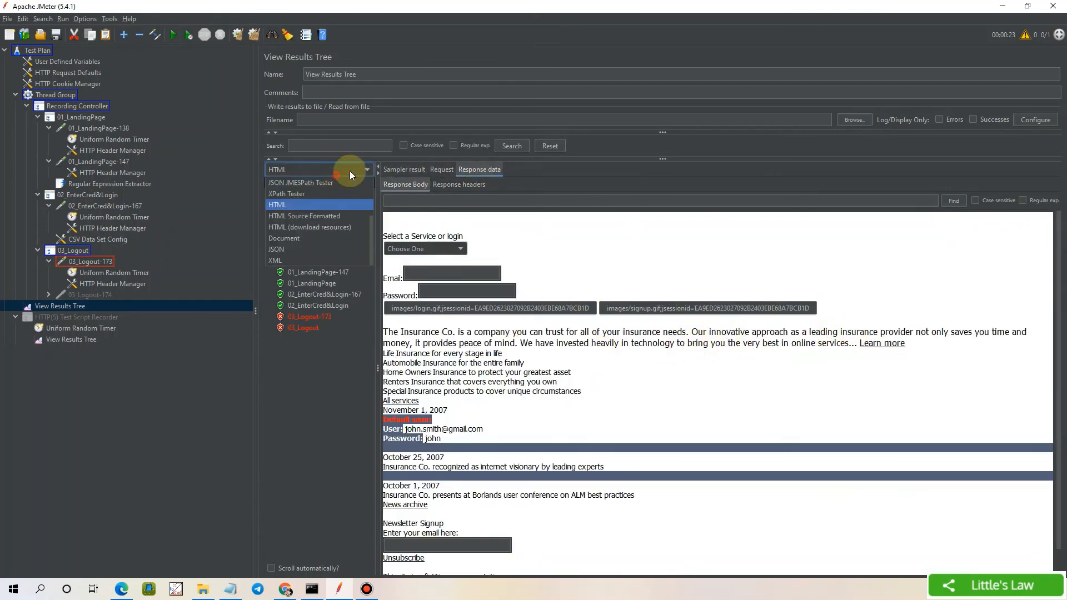
scroll(312, 184, "up", 2)
left_click(303, 185)
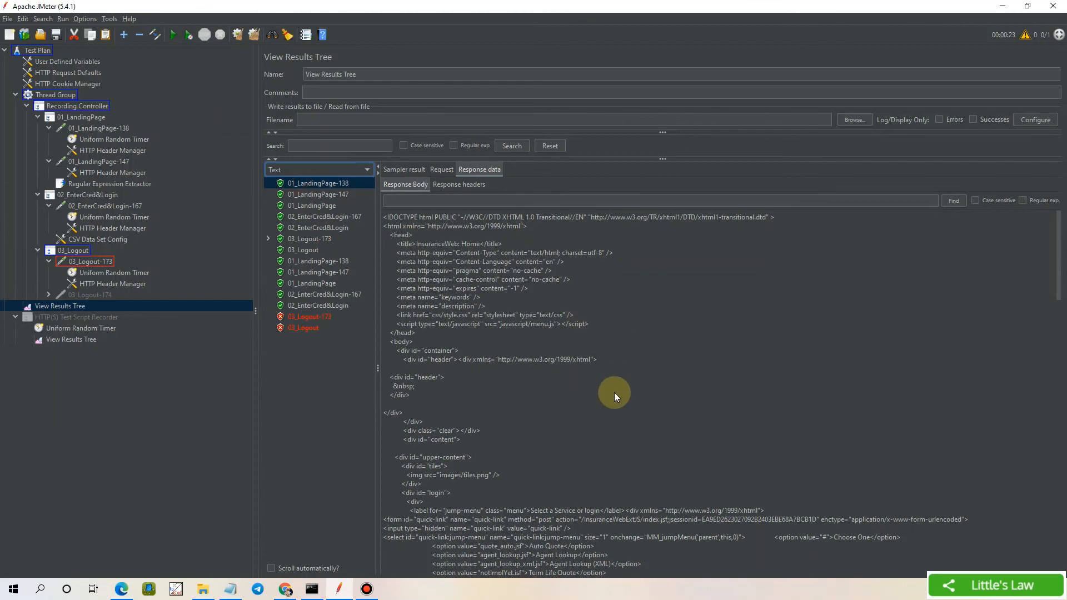
scroll(710, 448, "down", 8)
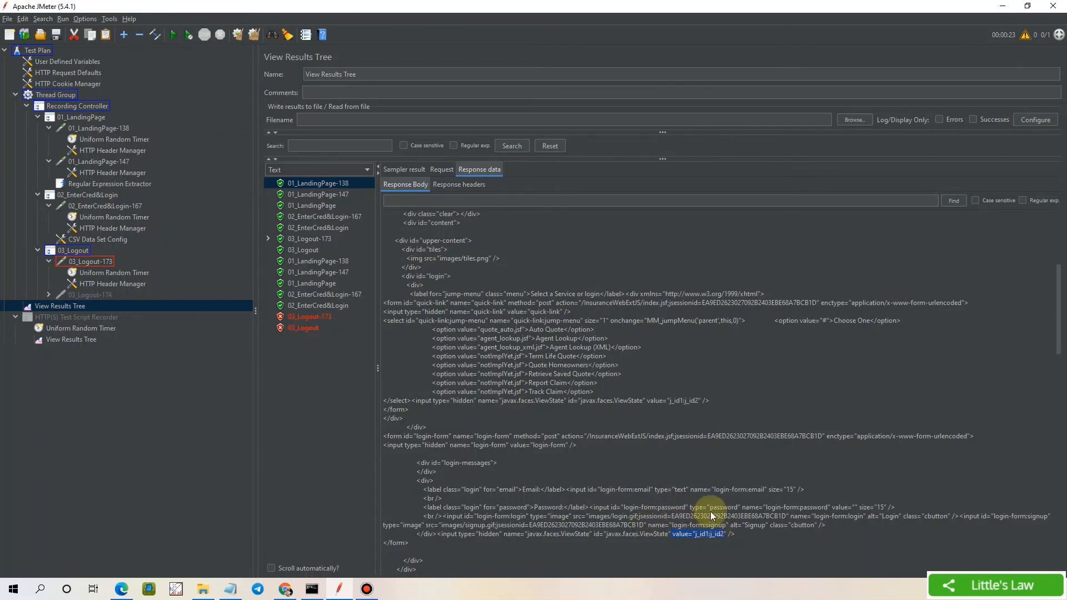
Add another Regular Expression Extractor under 01_LandingPage and name its variable viewstate
right_click(82, 116)
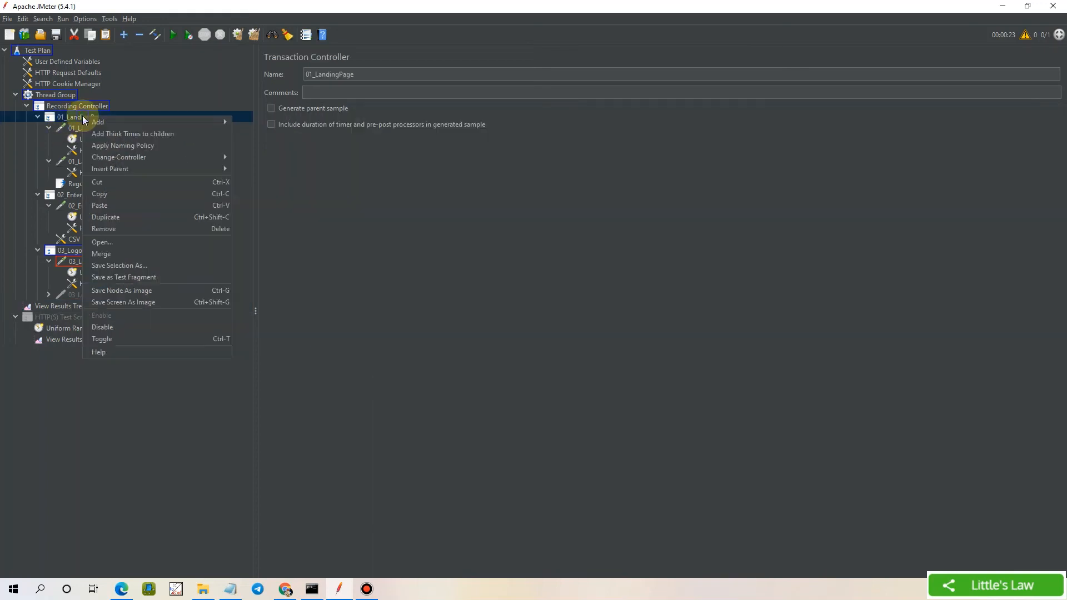
mouse_move(93, 121)
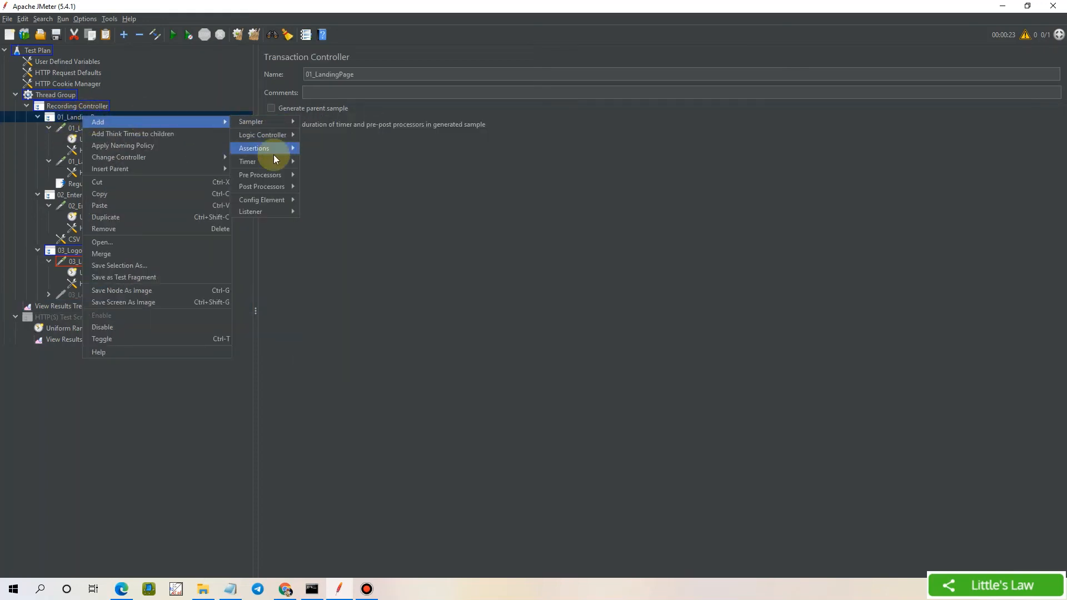
mouse_move(266, 174)
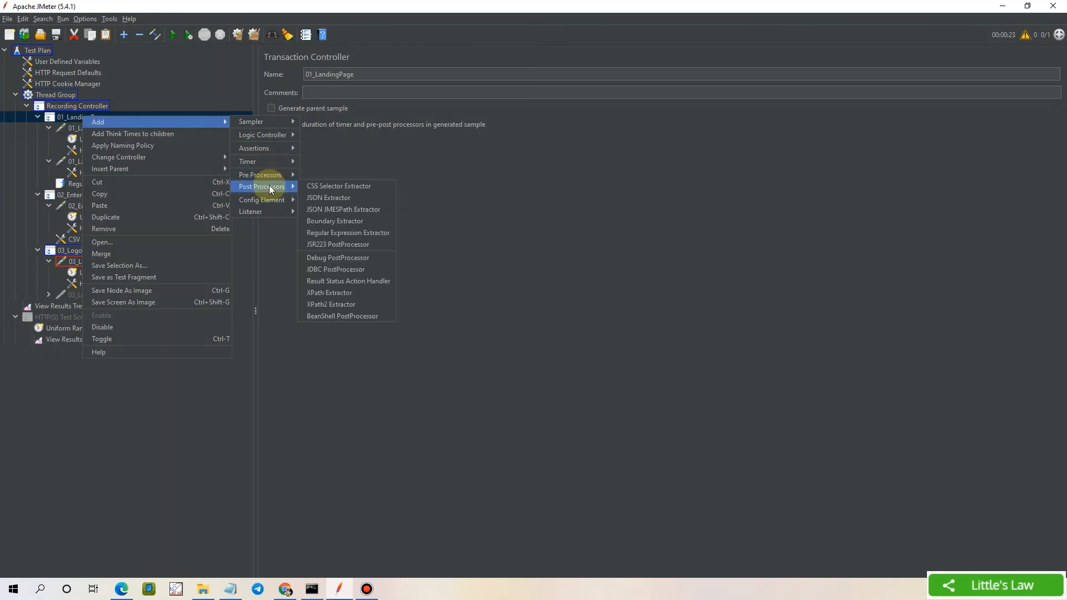
left_click(321, 234)
left_click(459, 164)
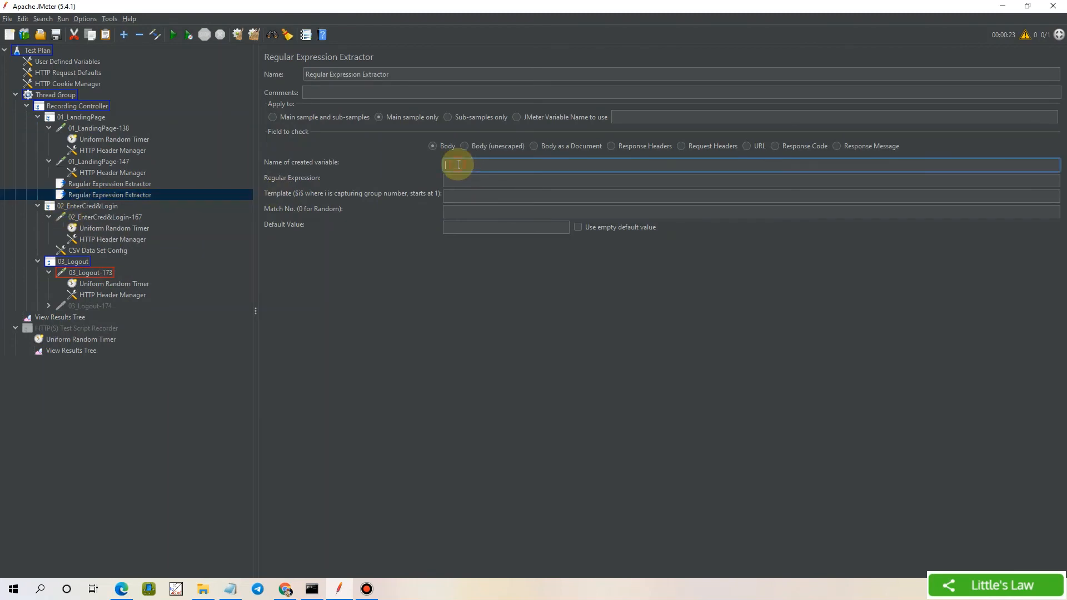
type("viewstate")
Re-examine the landing page's response headers and body, and the JSESSIONID extractor settings
left_click(58, 317)
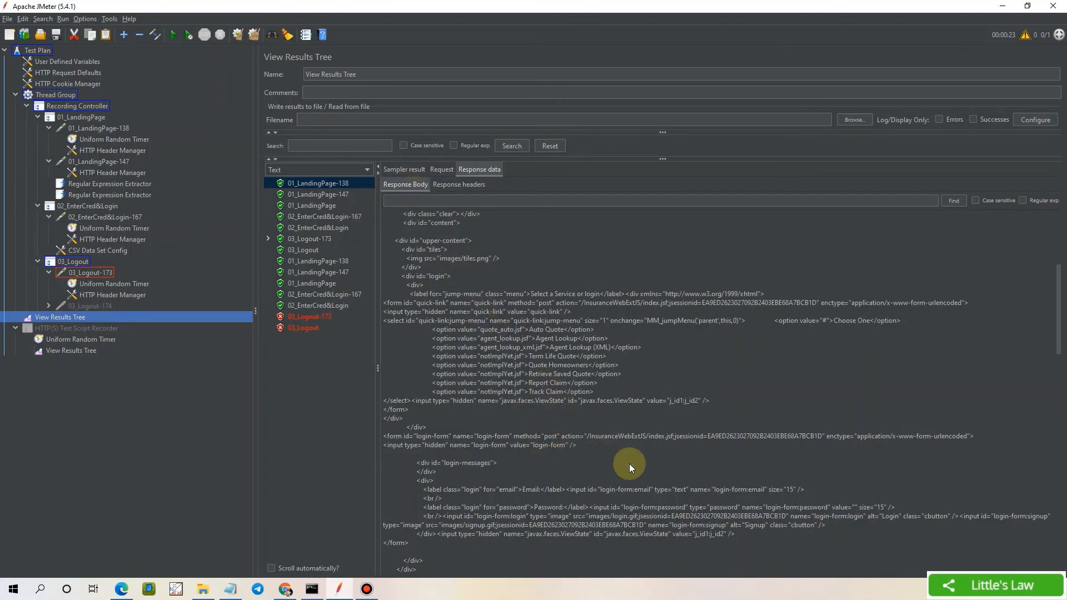
left_click(451, 184)
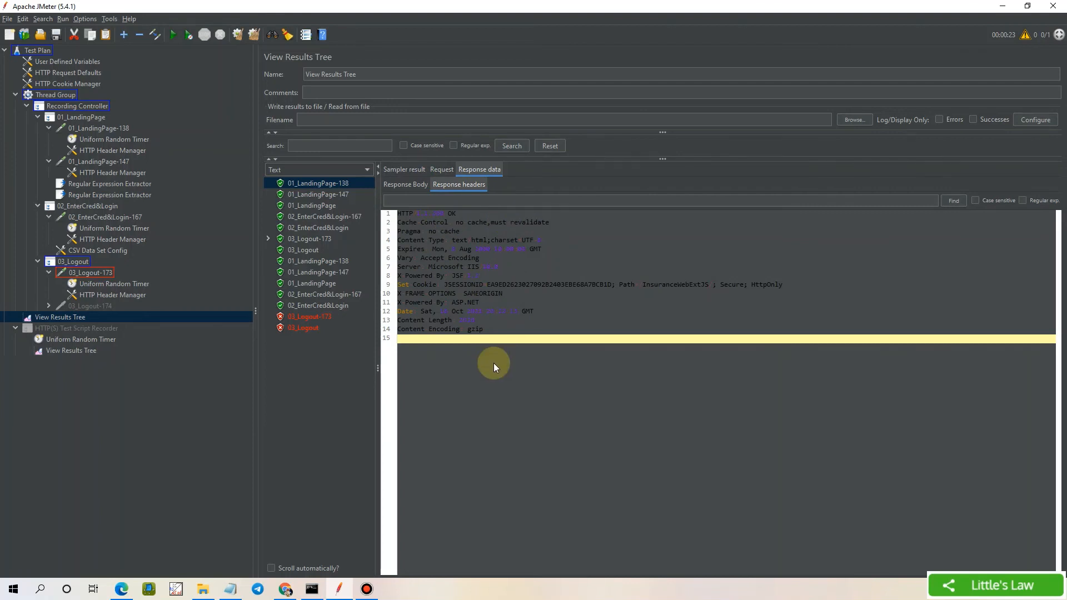
left_click(406, 184)
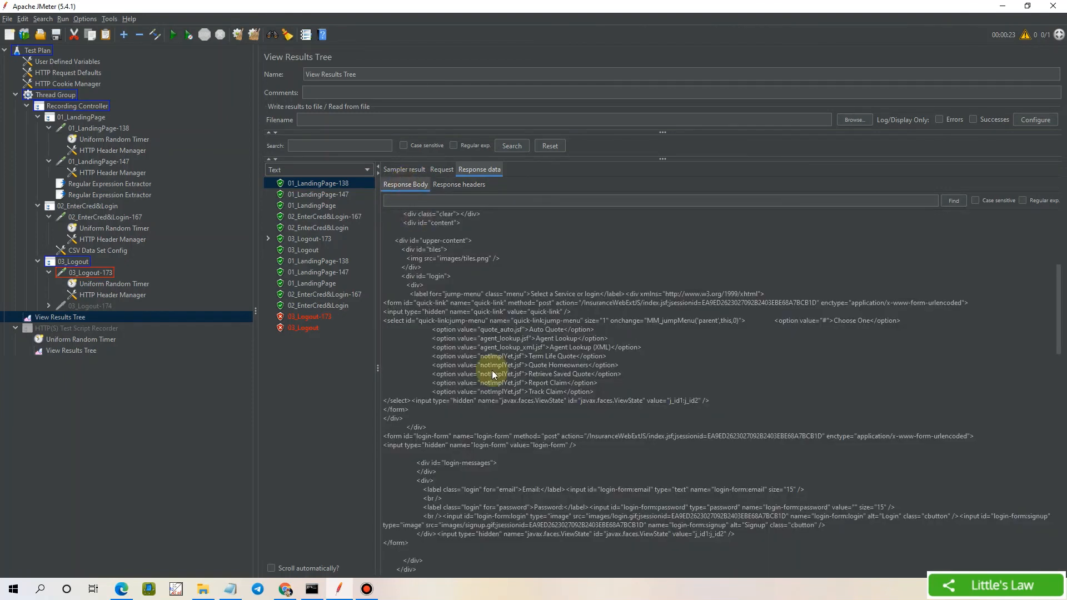
left_click(99, 185)
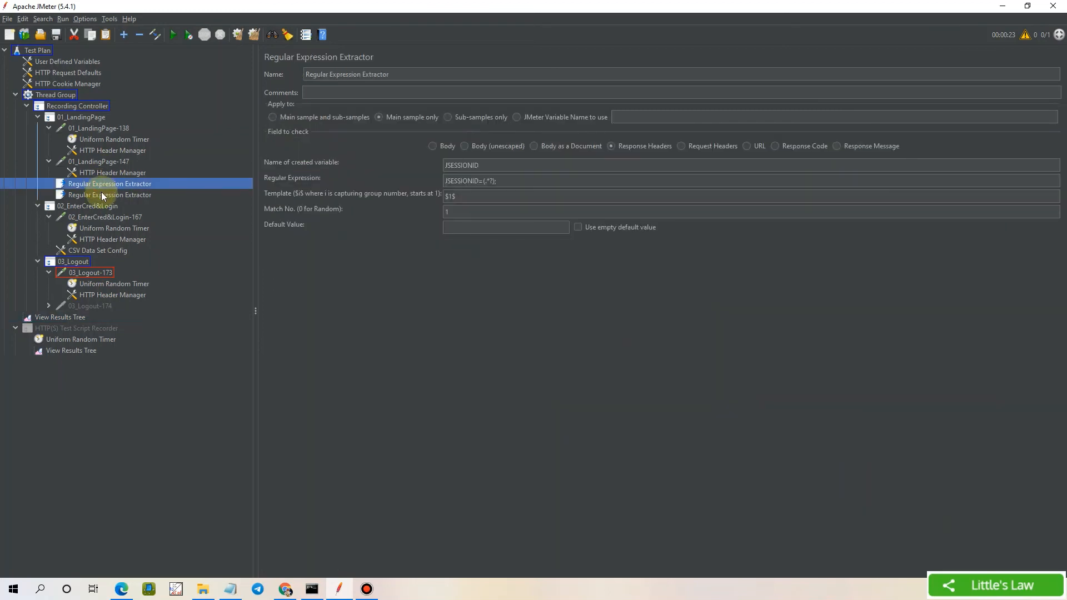
Enter value="(.*?)" as the viewstate extractor's regular expression
left_click(101, 191)
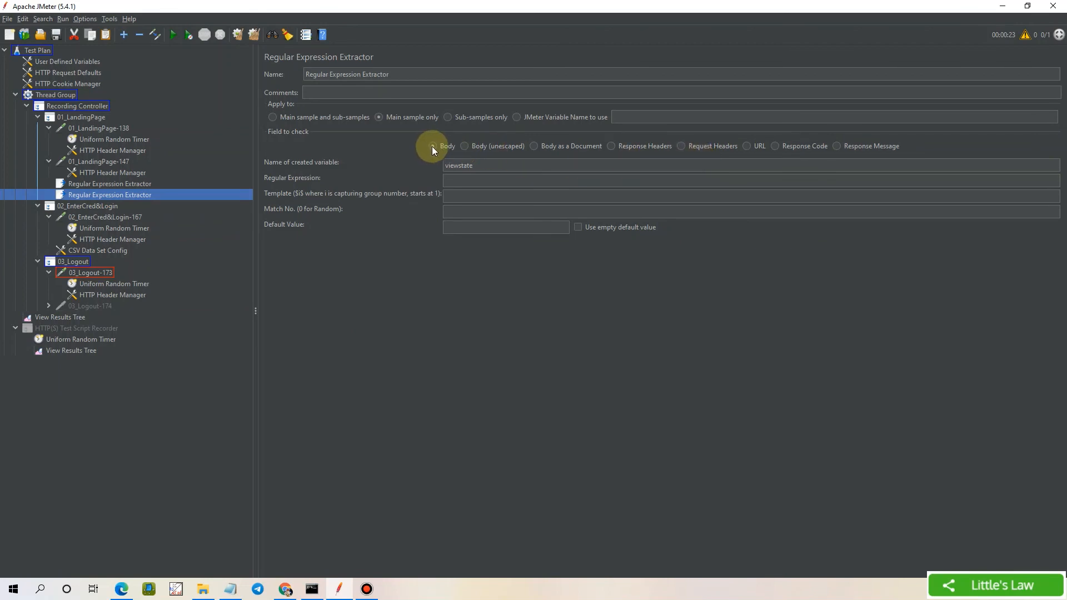
left_click(454, 181)
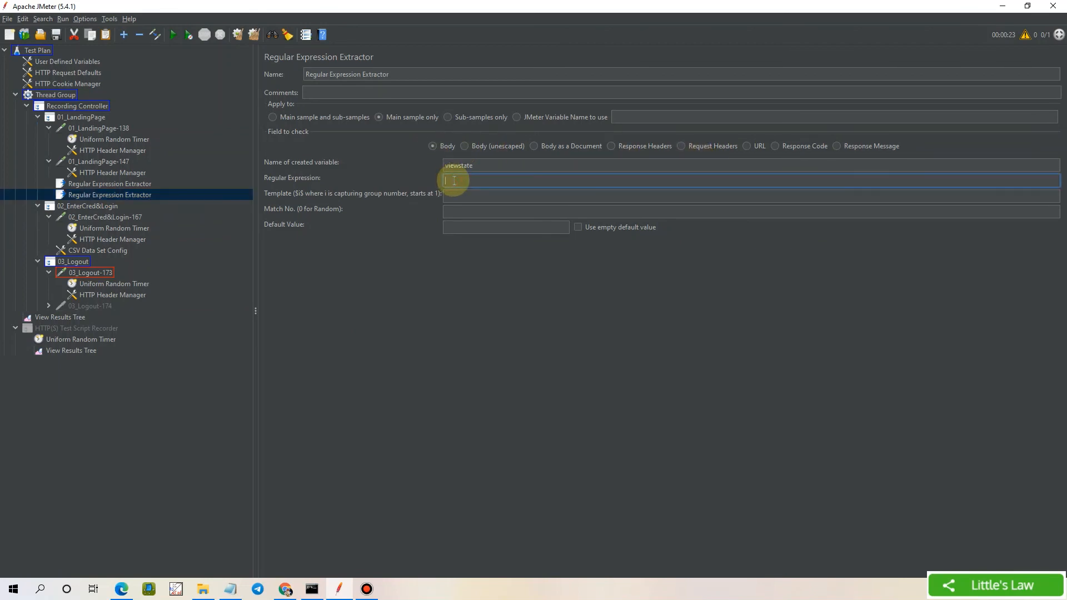
type("value=\"j_id1:j_id2")
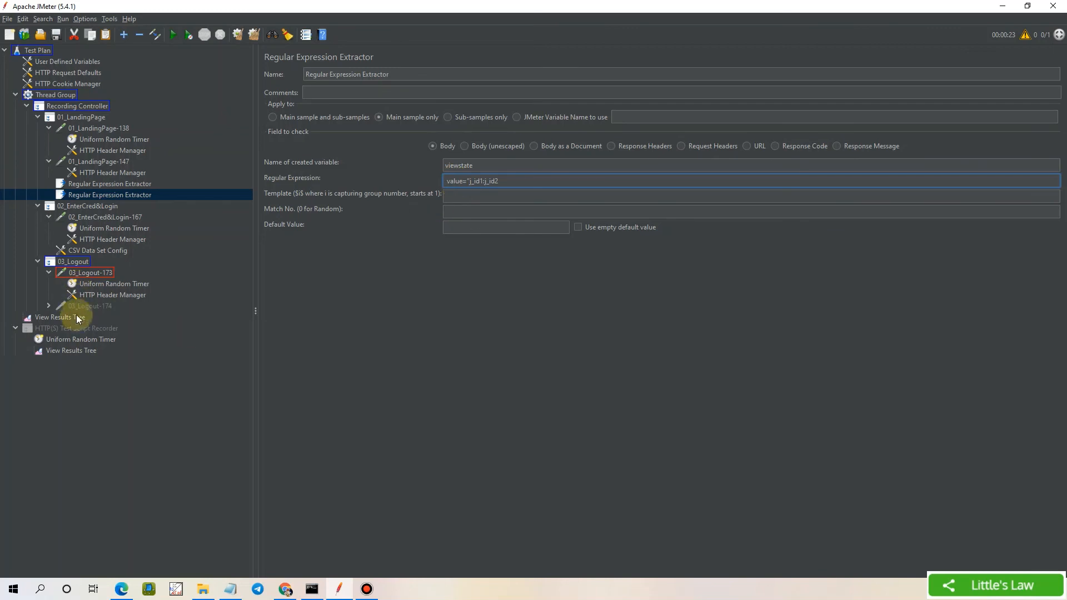
left_click(177, 321)
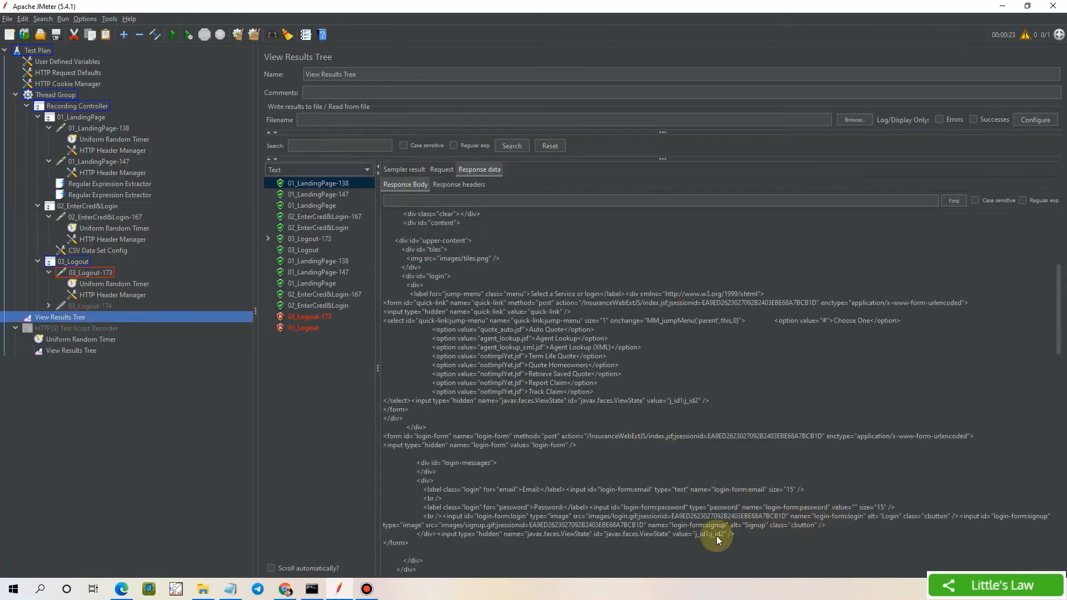
left_click(109, 194)
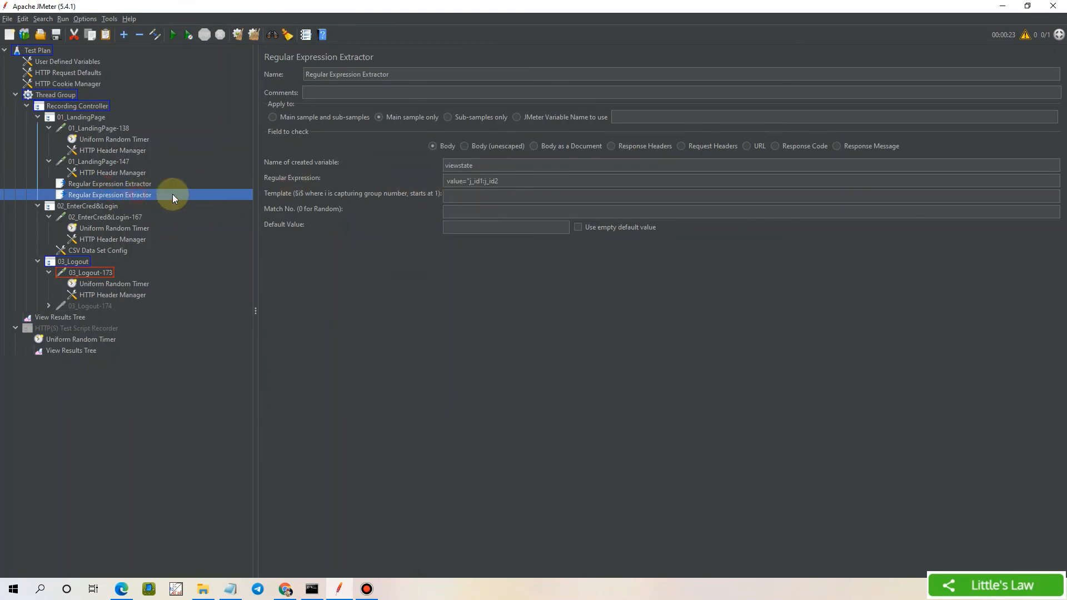
left_click(523, 180)
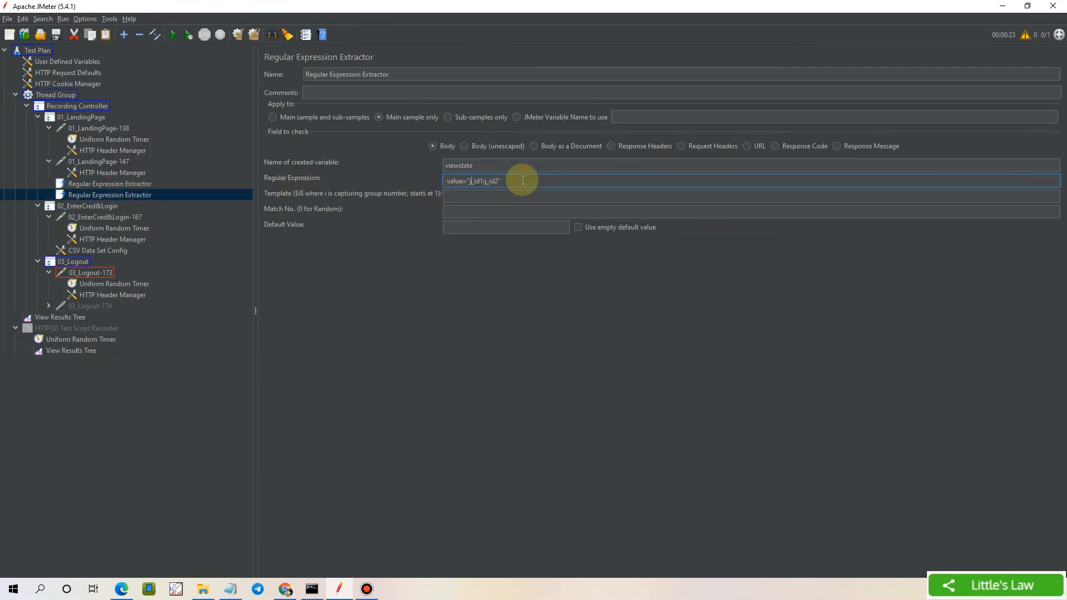
key("shift+Right")
key("shift+Right")
type("(.*?")
Set the extractor's template to $1$ and match number to 1, then return to View Results Tree
left_click(478, 198)
type("$1")
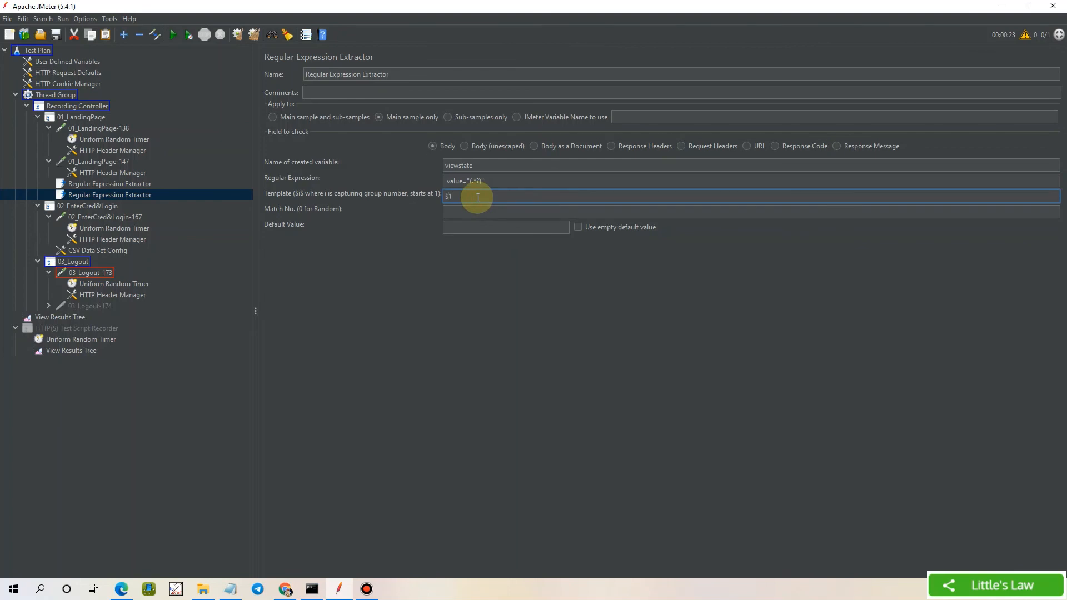
type("$")
key("Tab")
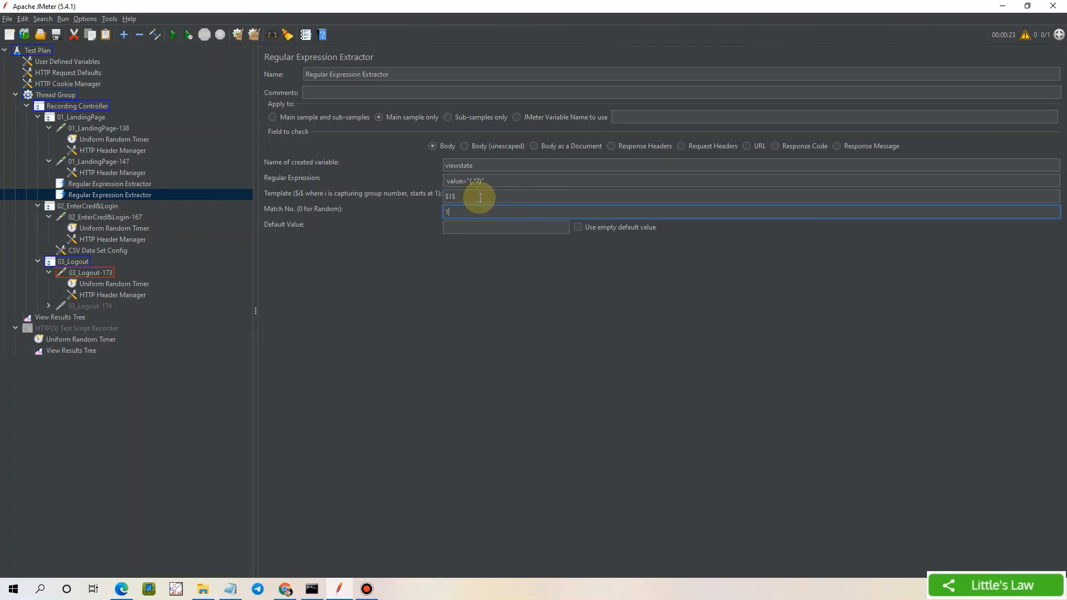
type("1")
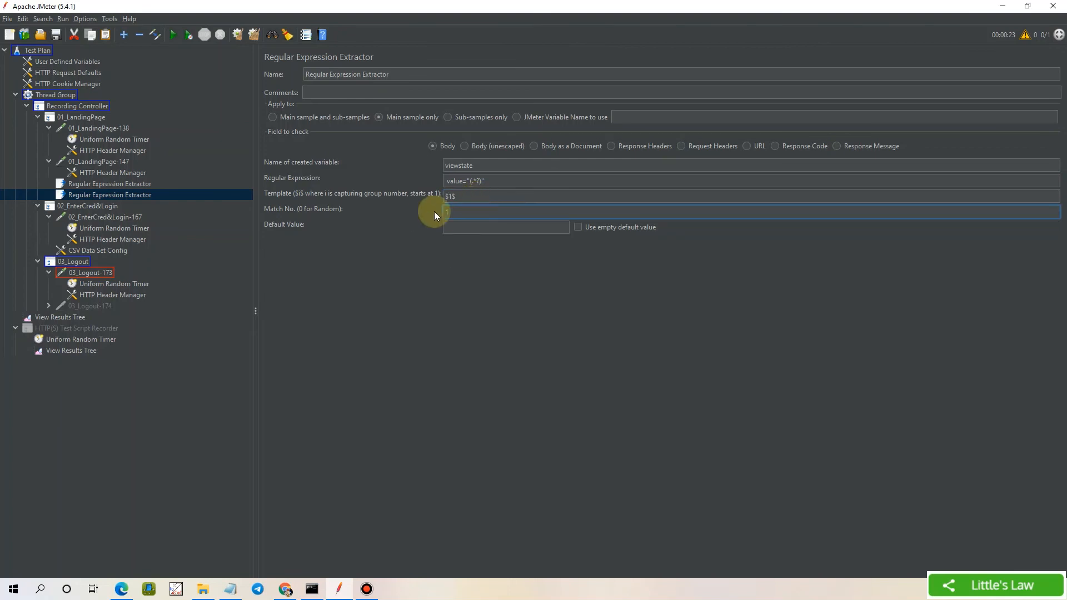
left_click(72, 318)
left_click(559, 200)
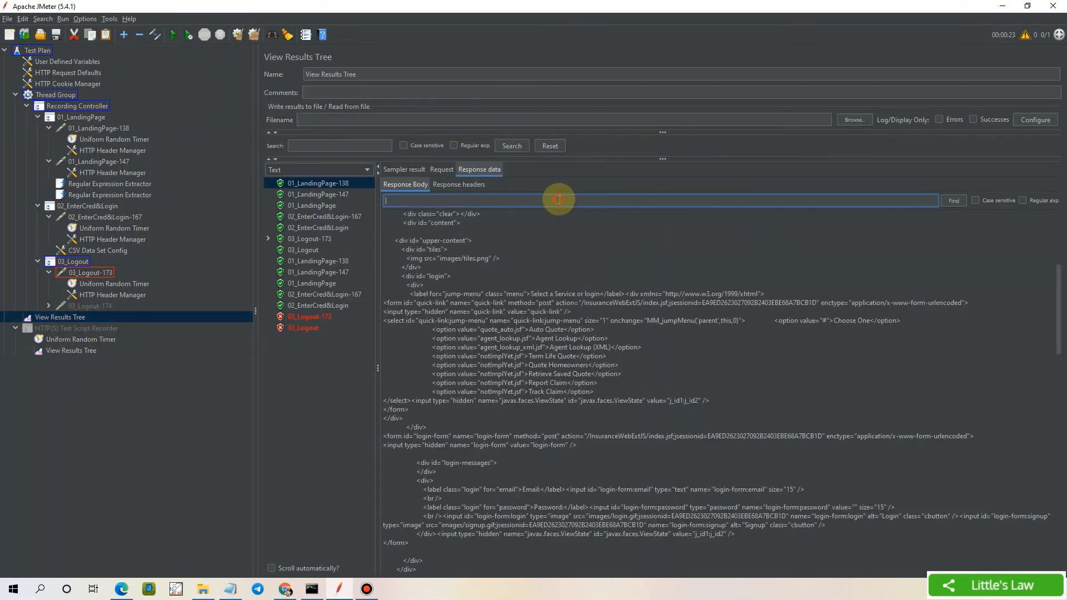
Regex-search the landing page response body for value="(.*?)" and step through the matches
type("value=\"j_id1:j_id2")
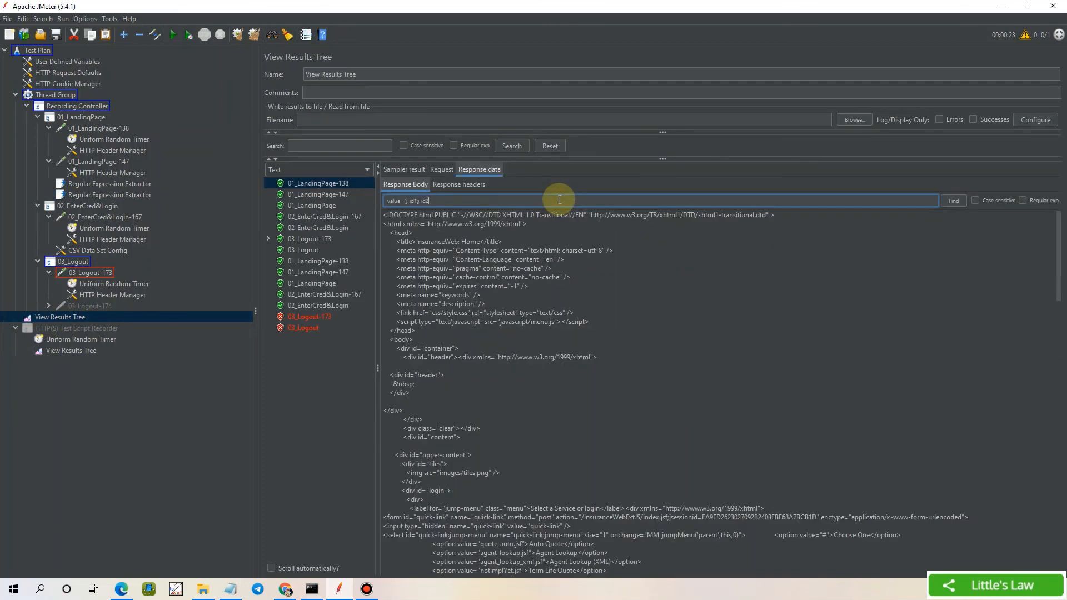
key("BackSpace")
key("BackSpace")
key("BackSpace")
key("BackSpace")
key("BackSpace")
key("BackSpace")
key("BackSpace")
key("BackSpace")
key("BackSpace")
key("BackSpace")
type("\"")
left_click(1023, 200)
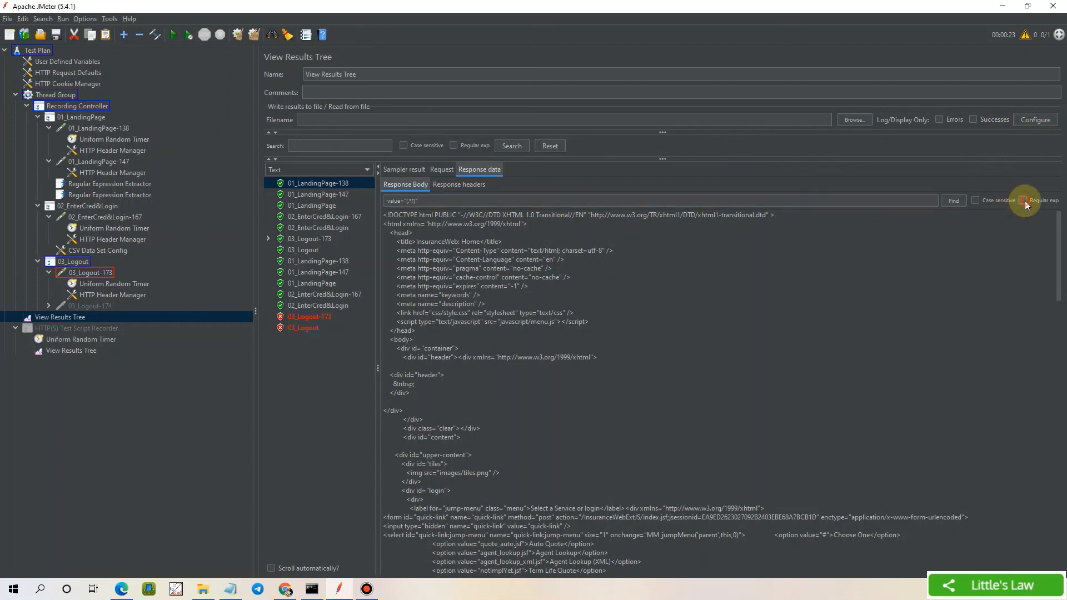
scroll(827, 455, "down", 10)
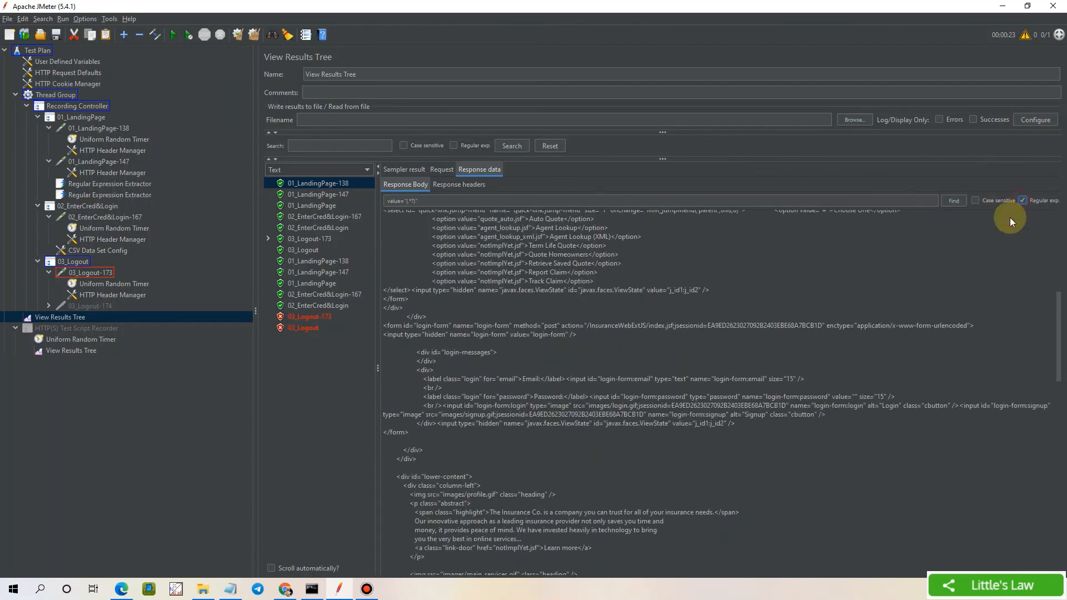
left_click(960, 201)
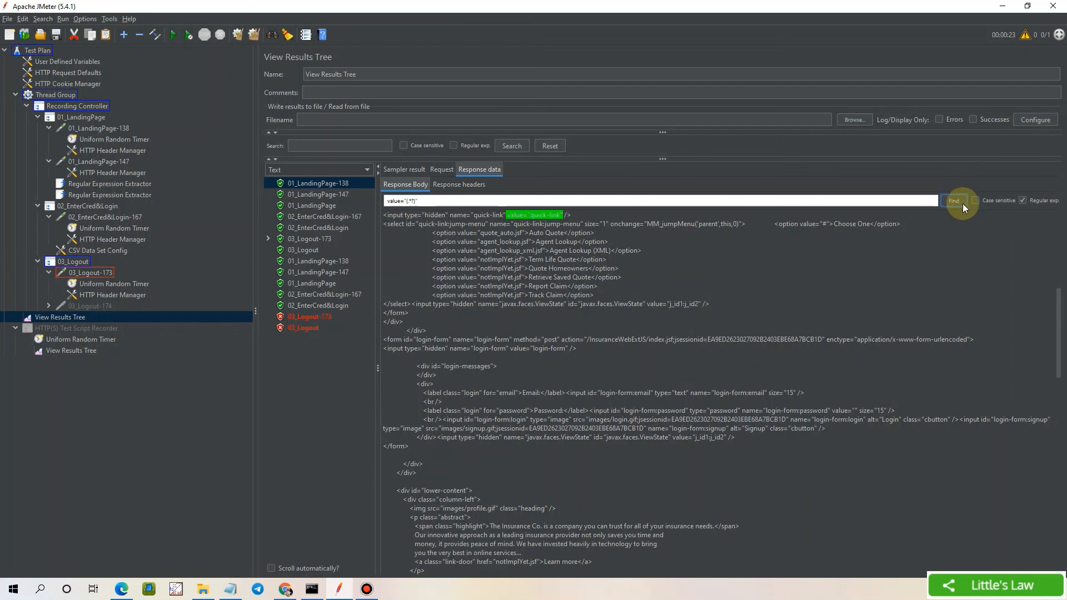
left_click(951, 201)
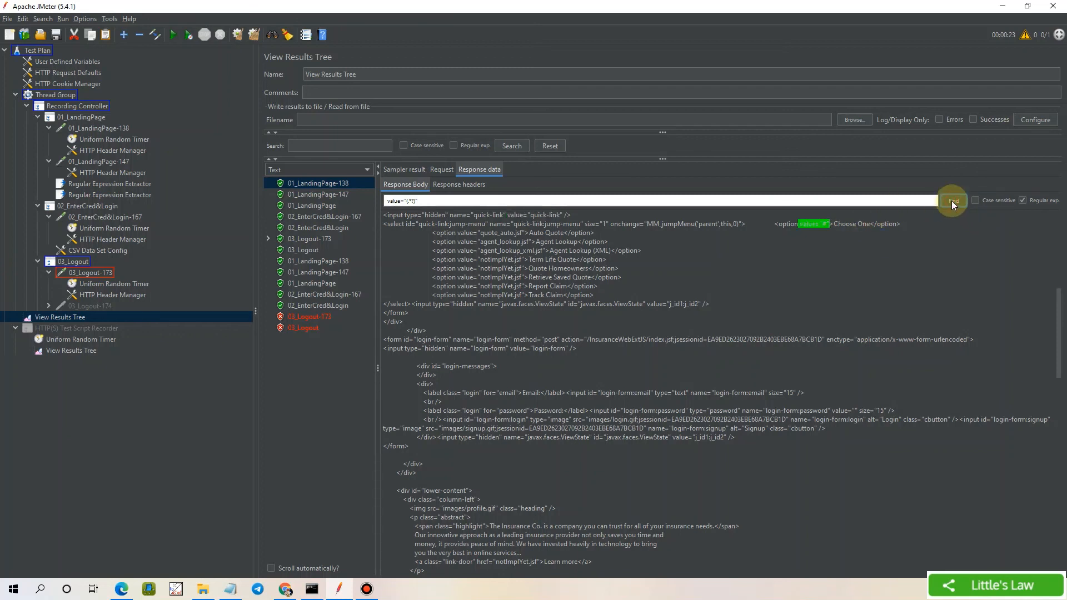
left_click(951, 201)
scroll(798, 478, "down", 2)
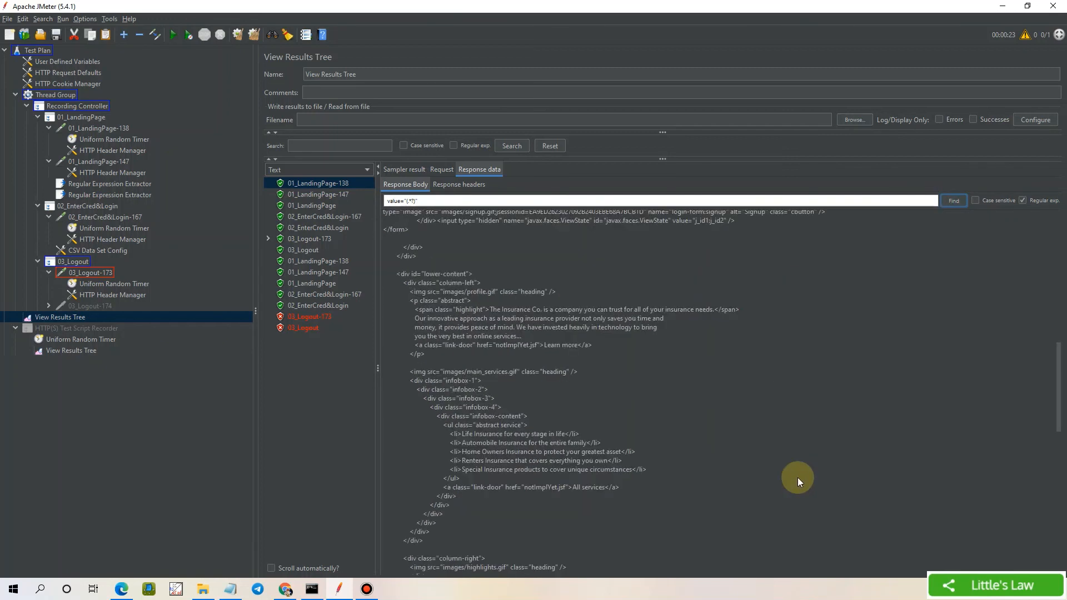
scroll(798, 477, "up", 1)
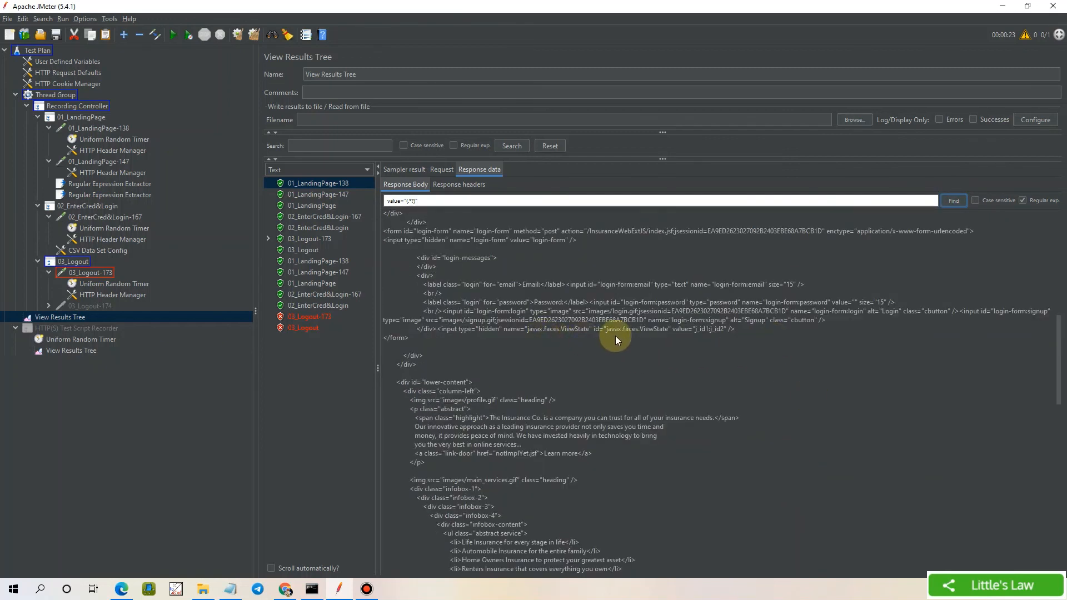
Refine the search to id="javax.faces.ViewState" value="(.*?)" and find the hidden field
left_click(591, 329)
left_click_drag(592, 329, 641, 329)
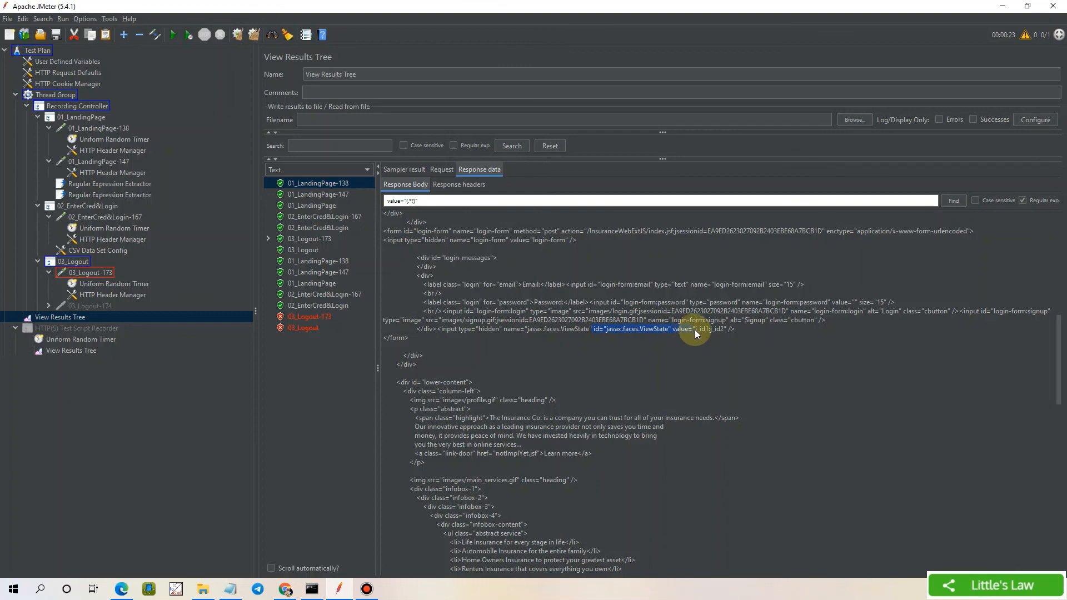
left_click(432, 201)
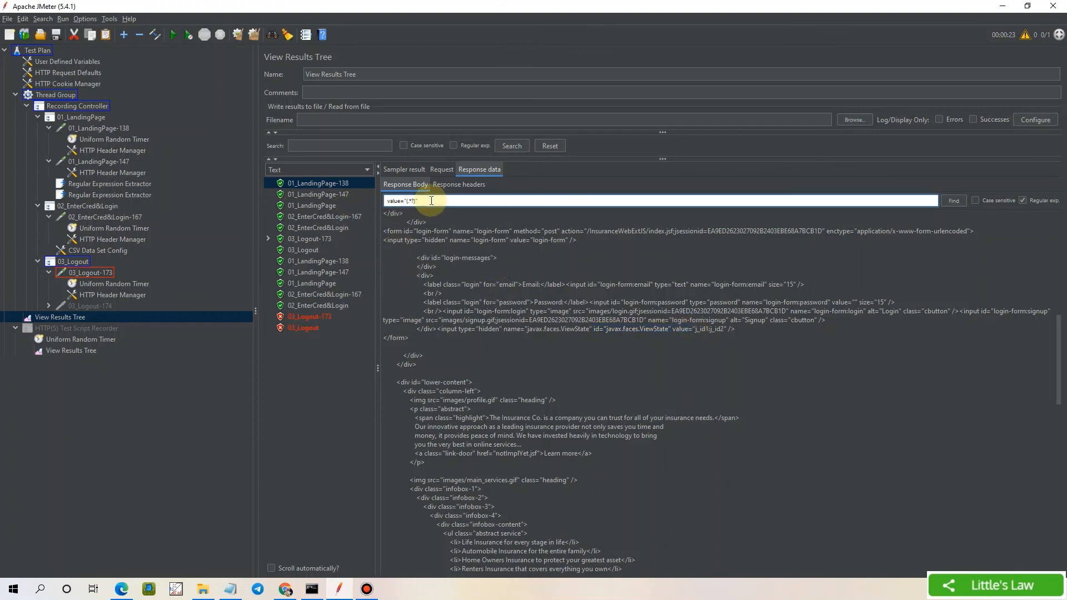
key("Home")
key("Delete")
key("Delete")
key("Delete")
key("Delete")
key("Delete")
type("id=\"javax.faces.ViewState\" value=")
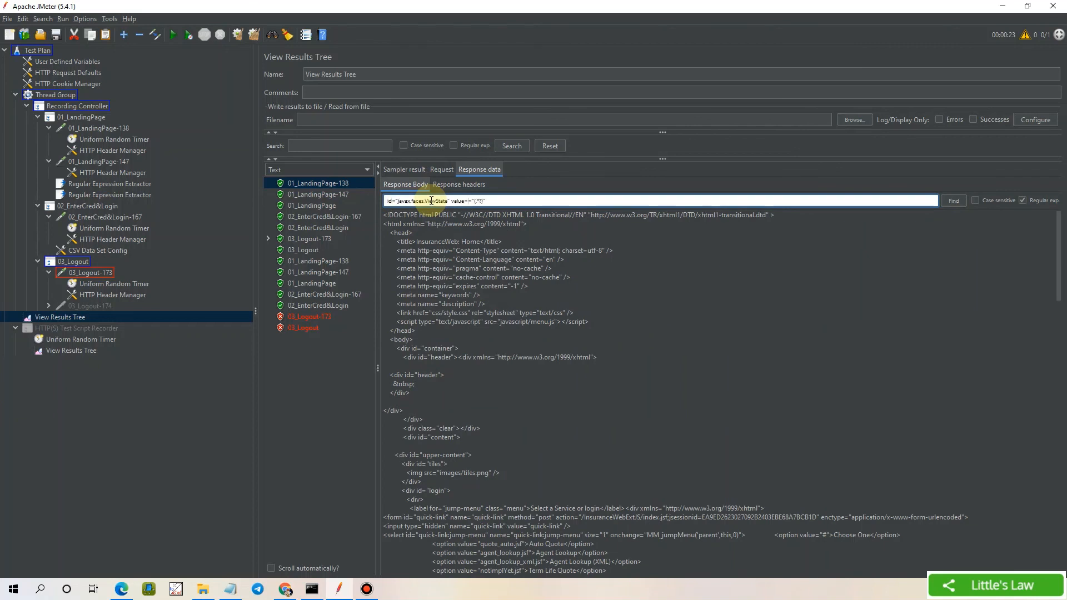
key("Delete")
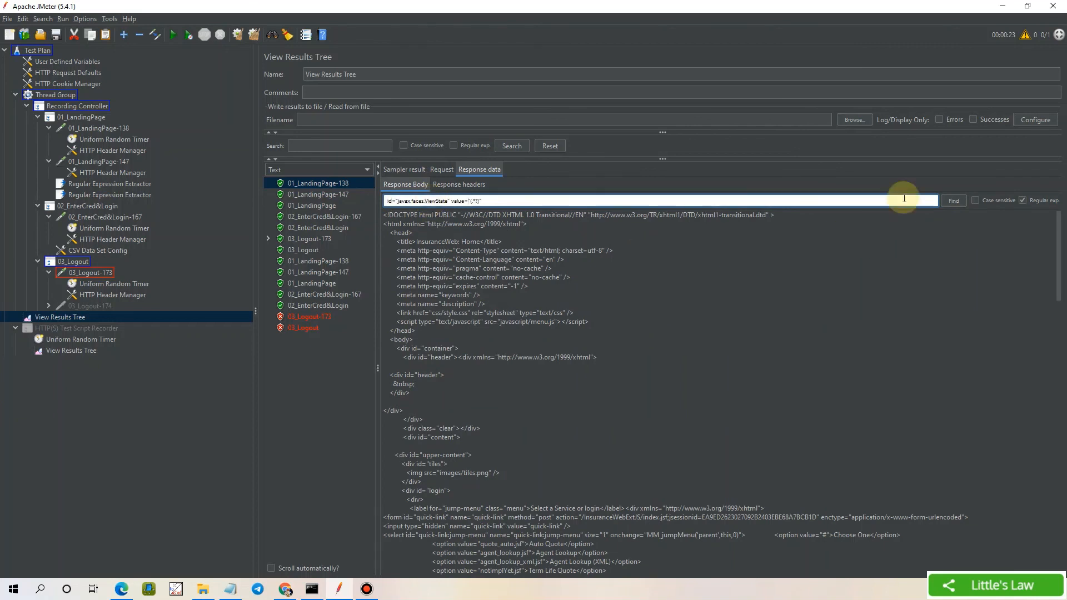
left_click(953, 200)
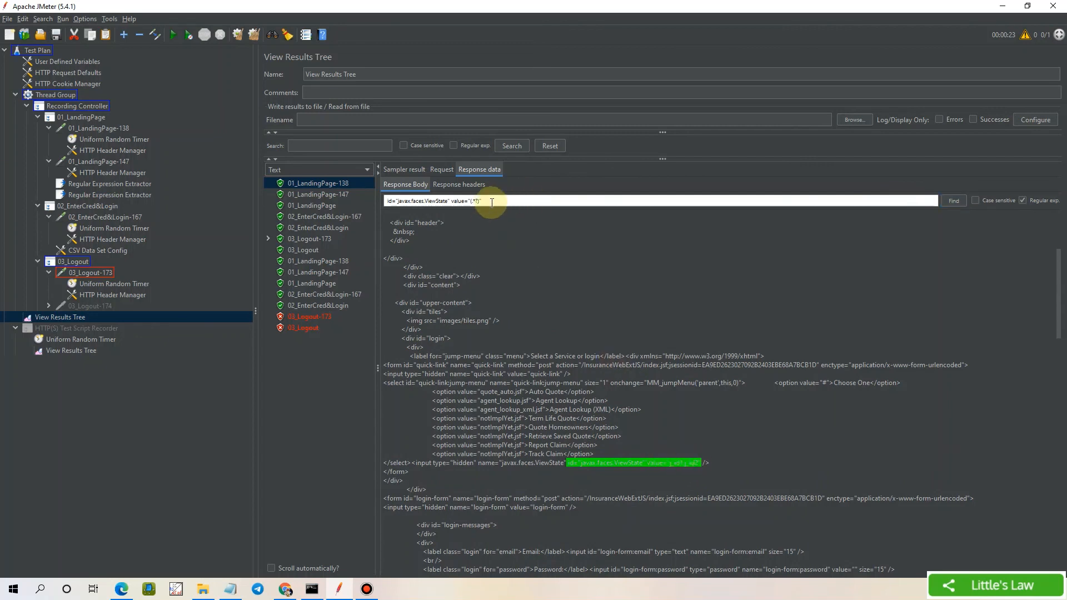
left_click_drag(483, 201, 379, 201)
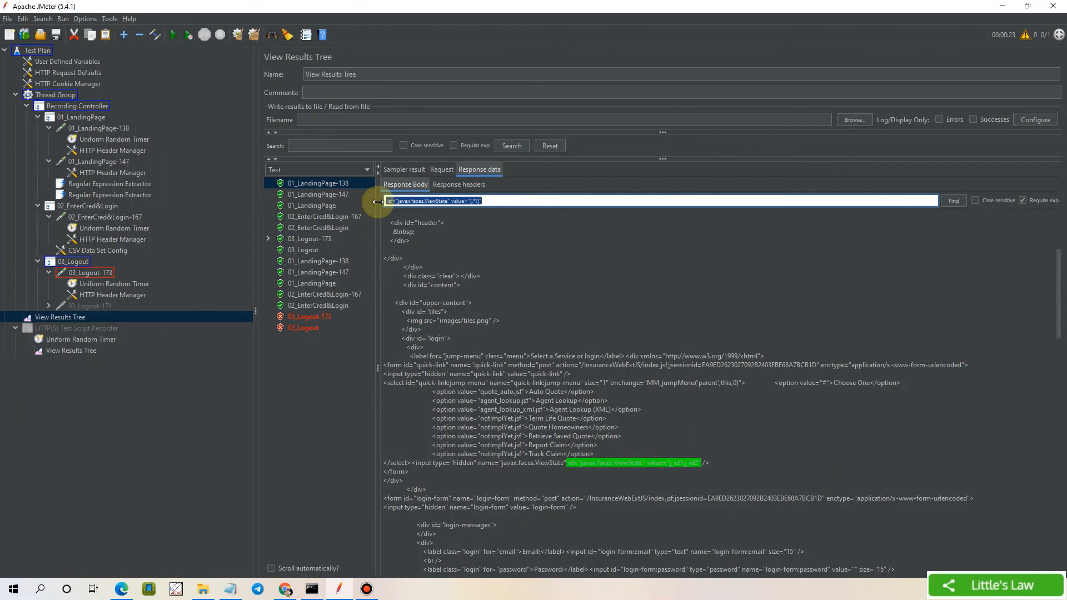
Paste the id-qualified ViewState pattern into the viewstate regular expression extractor
left_click(105, 195)
left_click(489, 181)
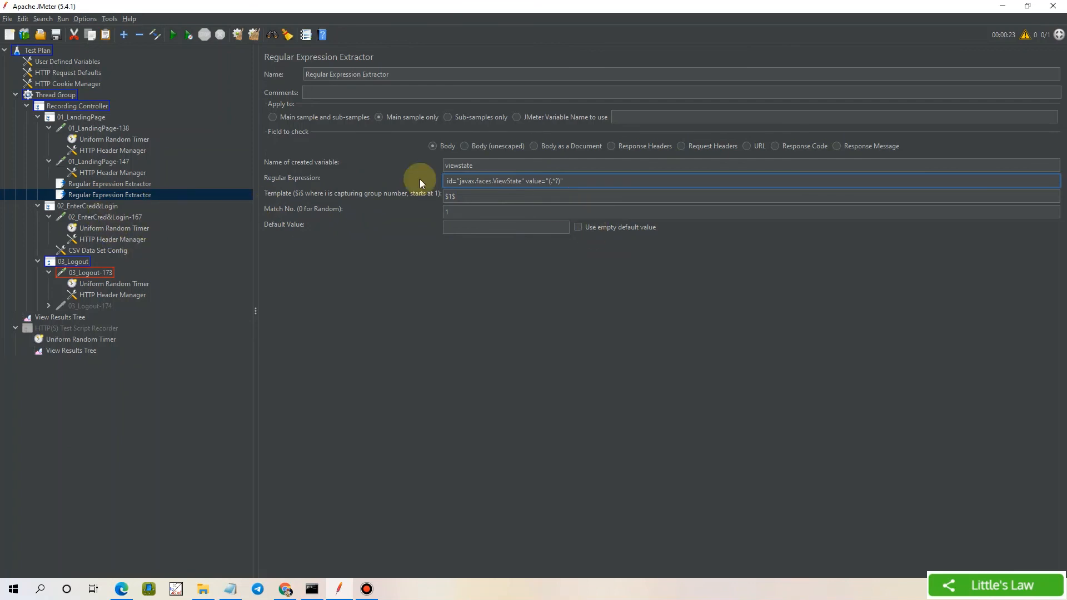
key("shift+Tab")
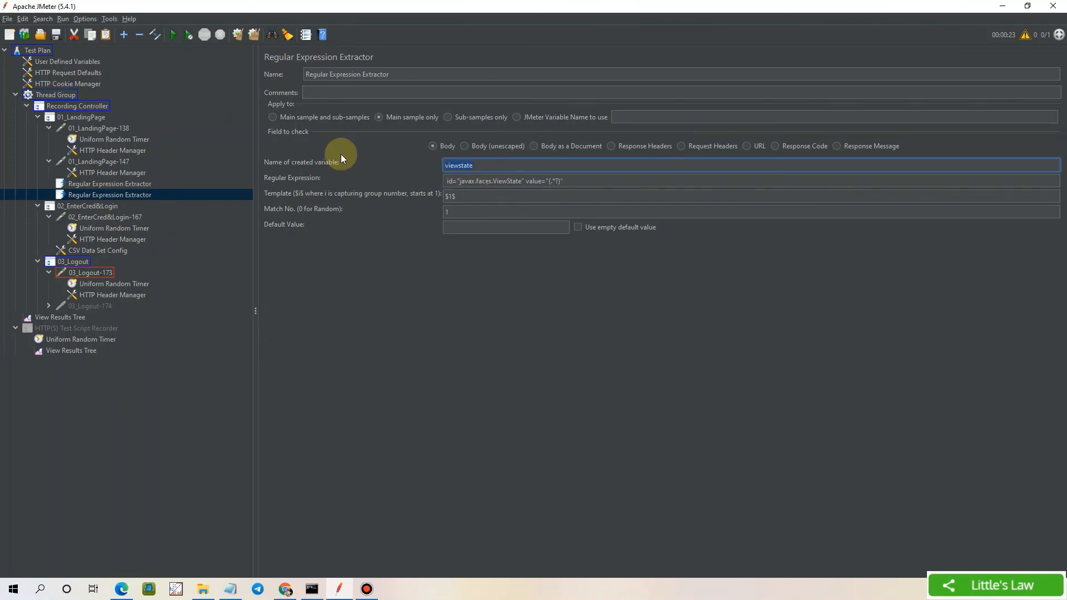
Set javax.faces.ViewState to ${viewstate} in 02_EnterCred&Login-167 and 03_Logout-173
left_click(91, 218)
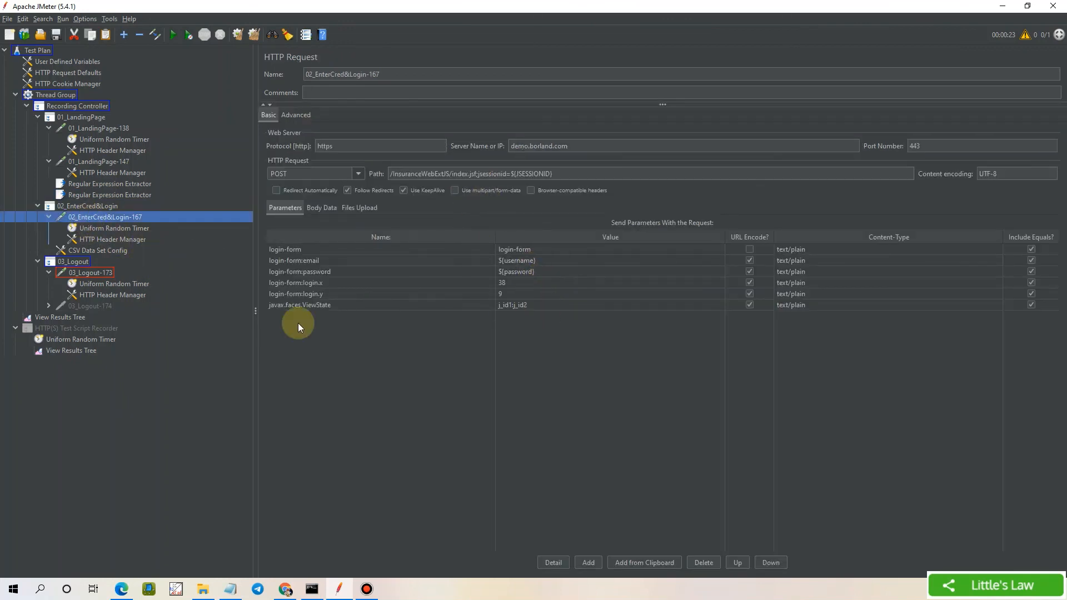
double_click(531, 304)
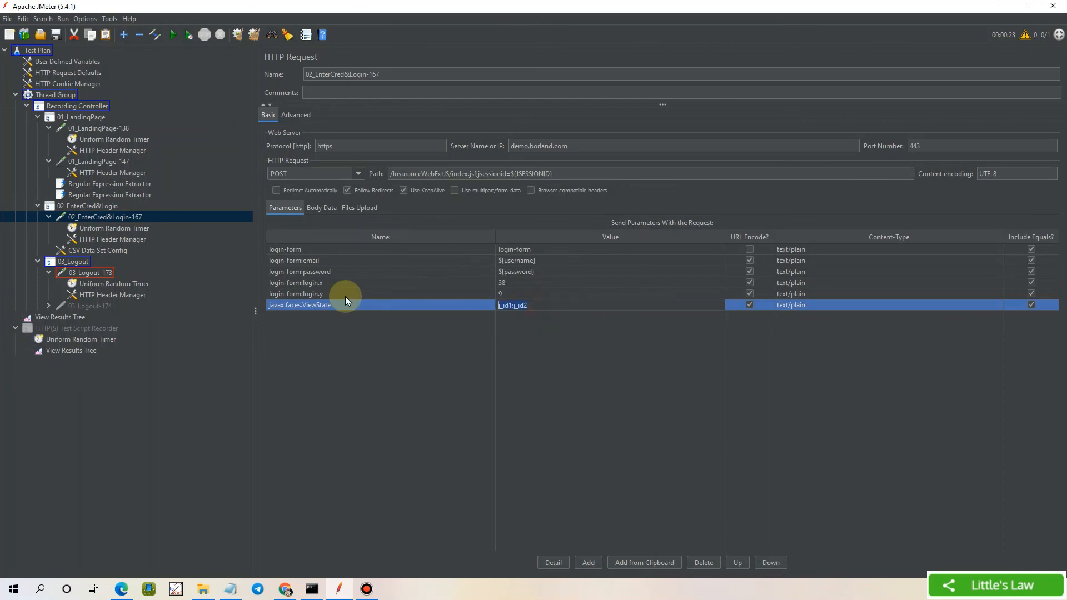
type("${viewstate")
key("ctrl+a")
key("ctrl+c")
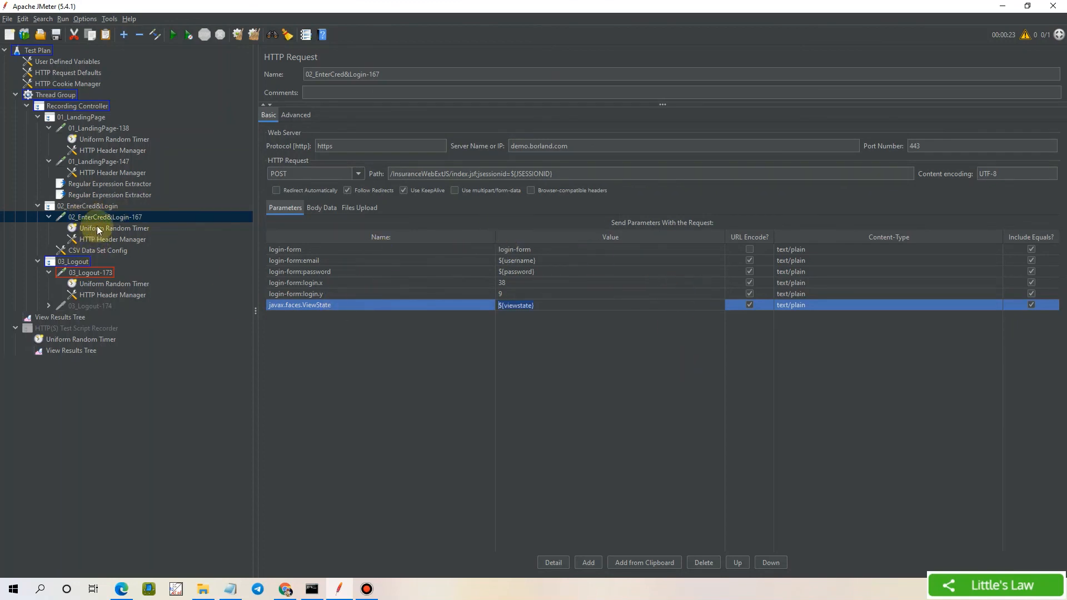
left_click(101, 274)
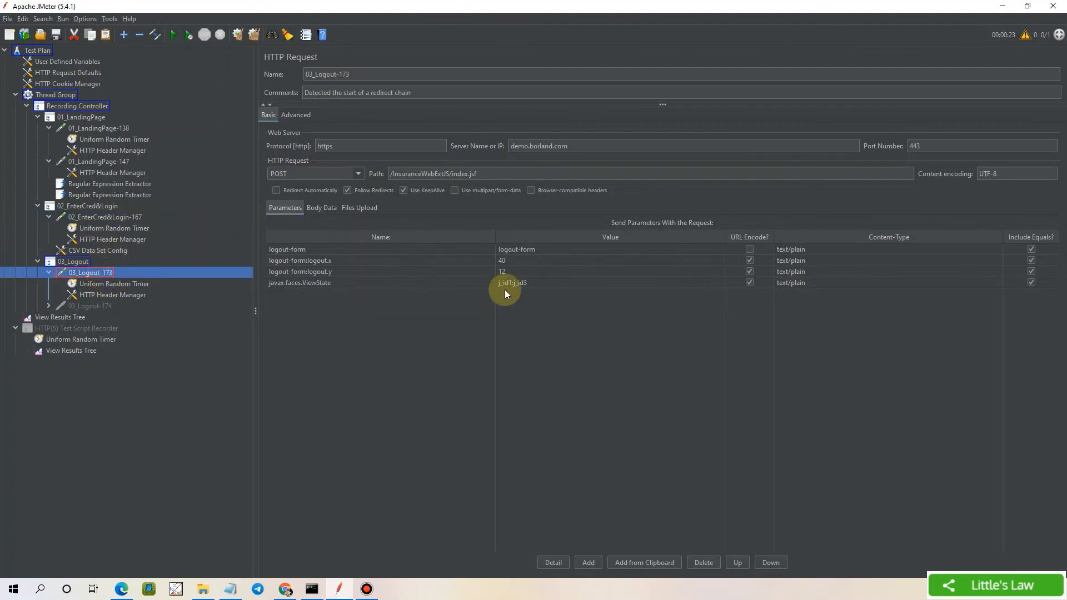
double_click(545, 283)
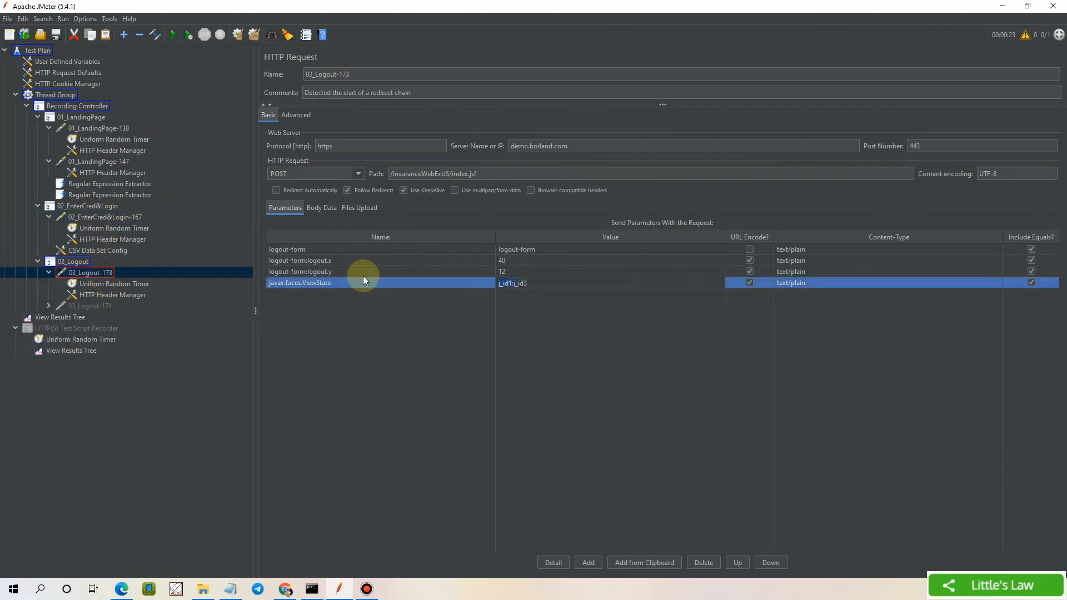
key("ctrl+v")
Render the second 03_Logout-173 result as HTML, showing the Insurance Co. login page
left_click(72, 318)
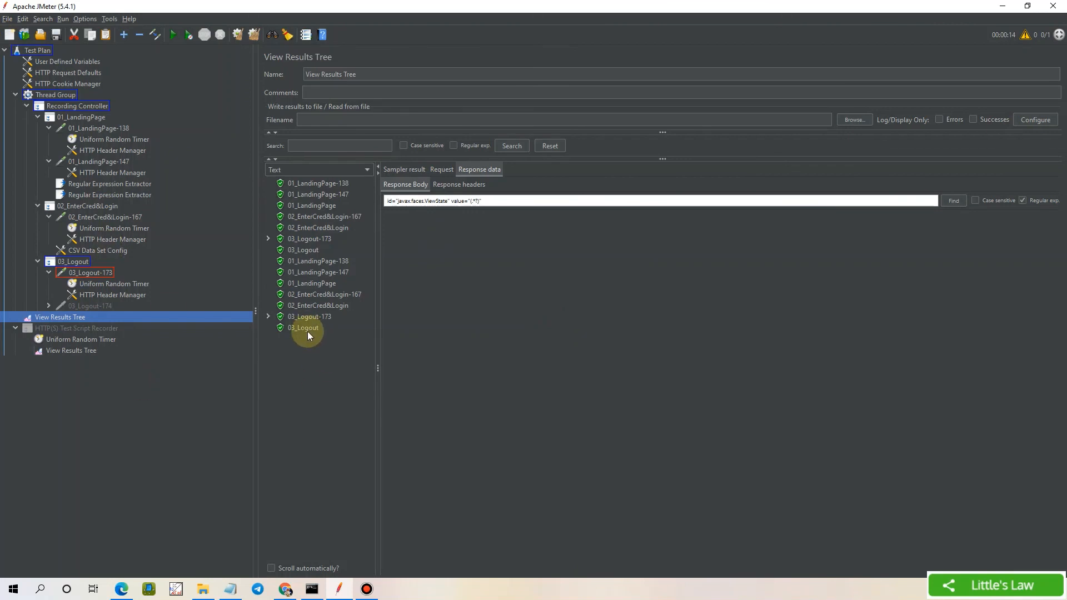
left_click(307, 316)
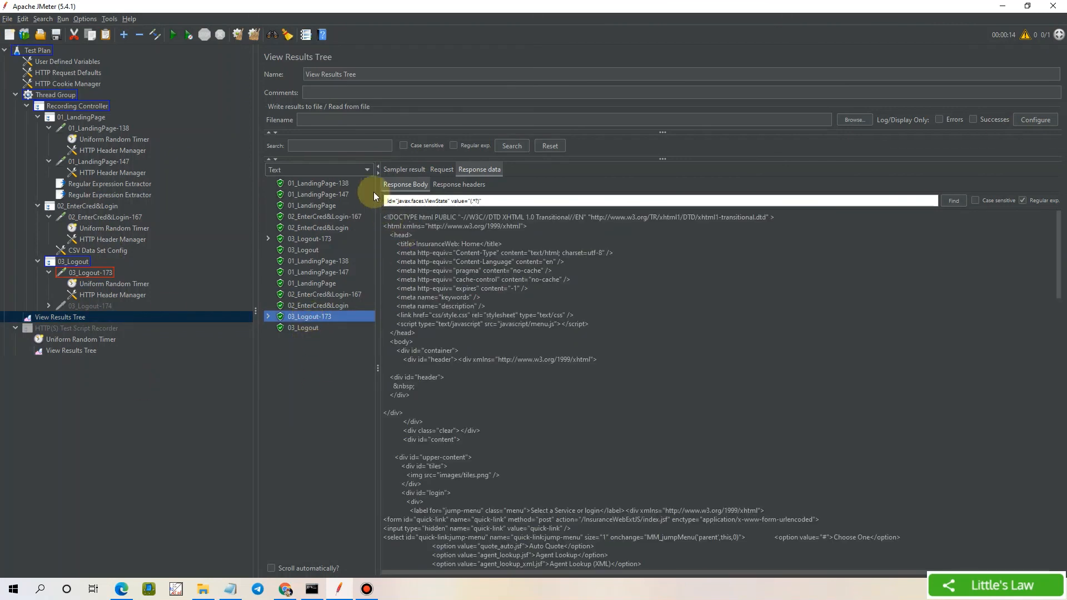
left_click(367, 170)
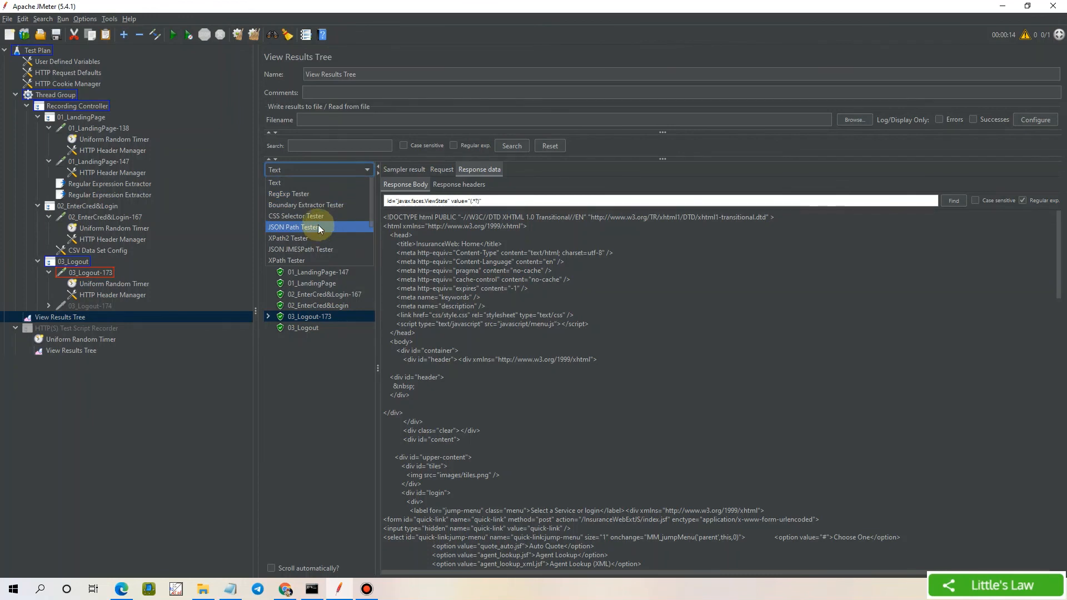
scroll(318, 225, "down", 1)
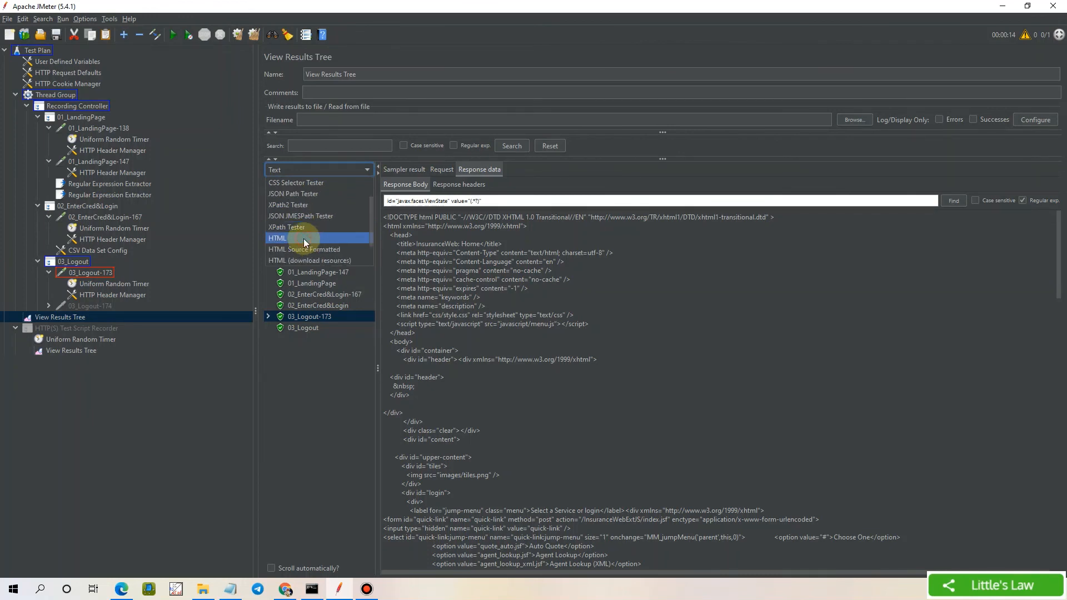
left_click(303, 239)
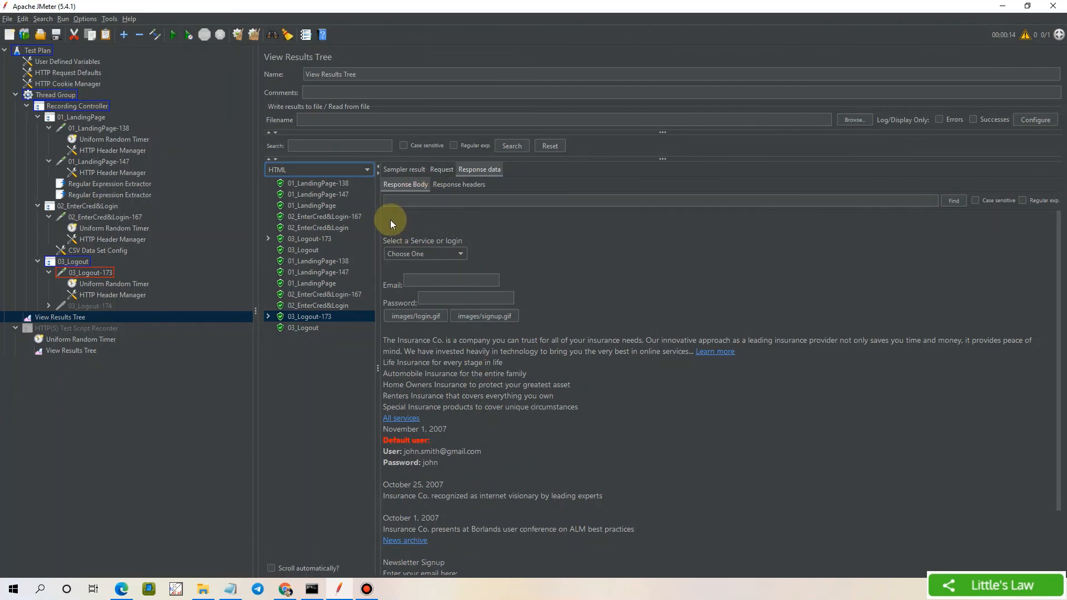
left_click_drag(390, 219, 668, 468)
left_click(574, 409)
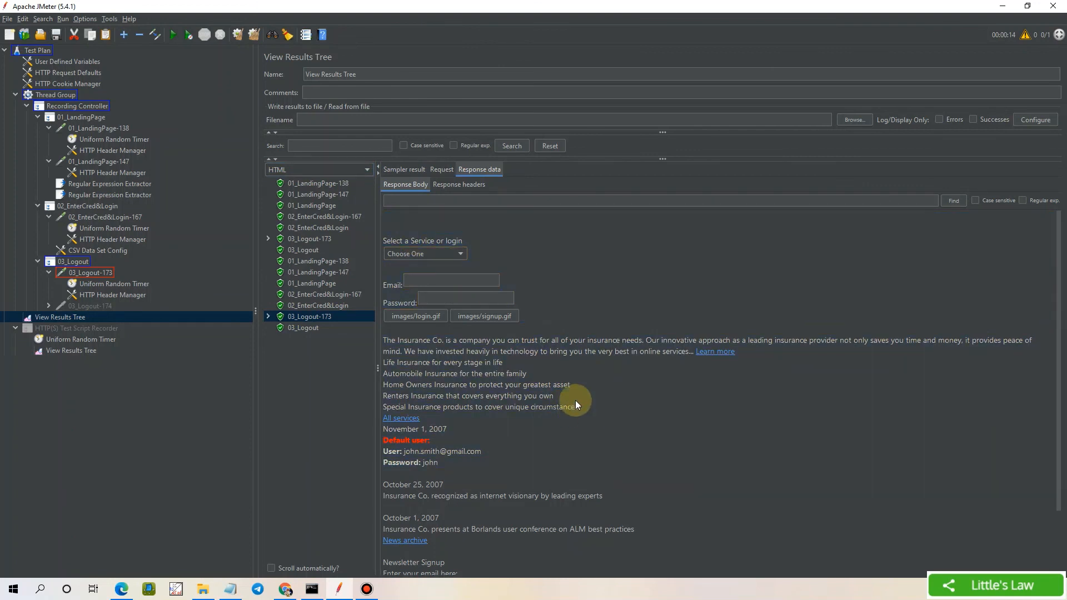